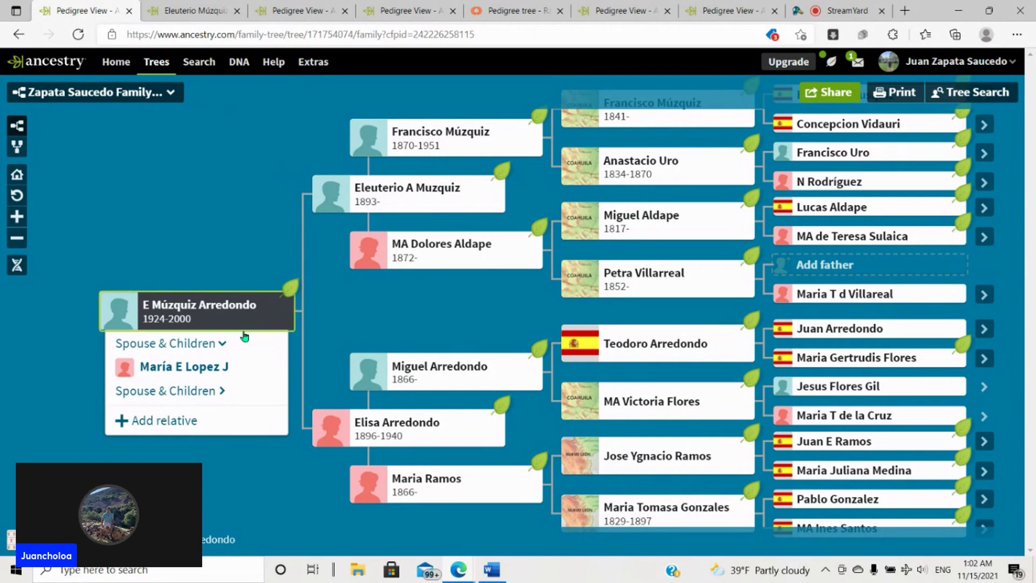
click(221, 321)
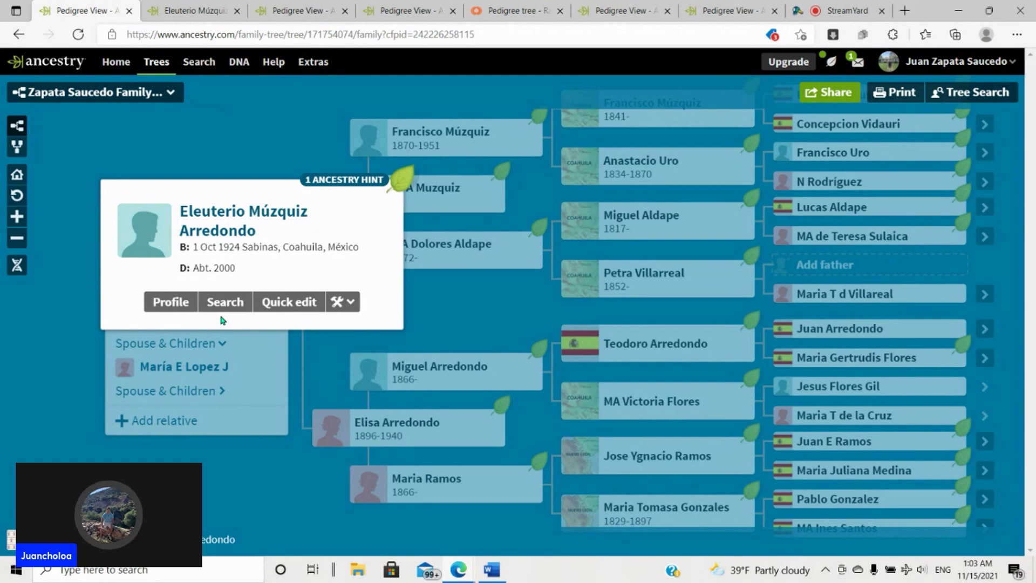
click(253, 139)
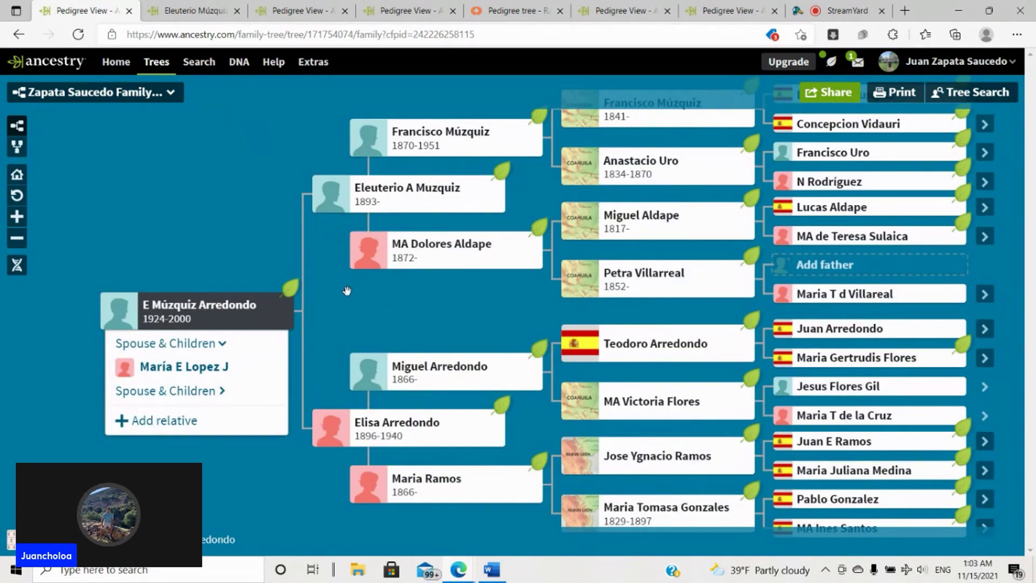
drag(271, 310, 336, 326)
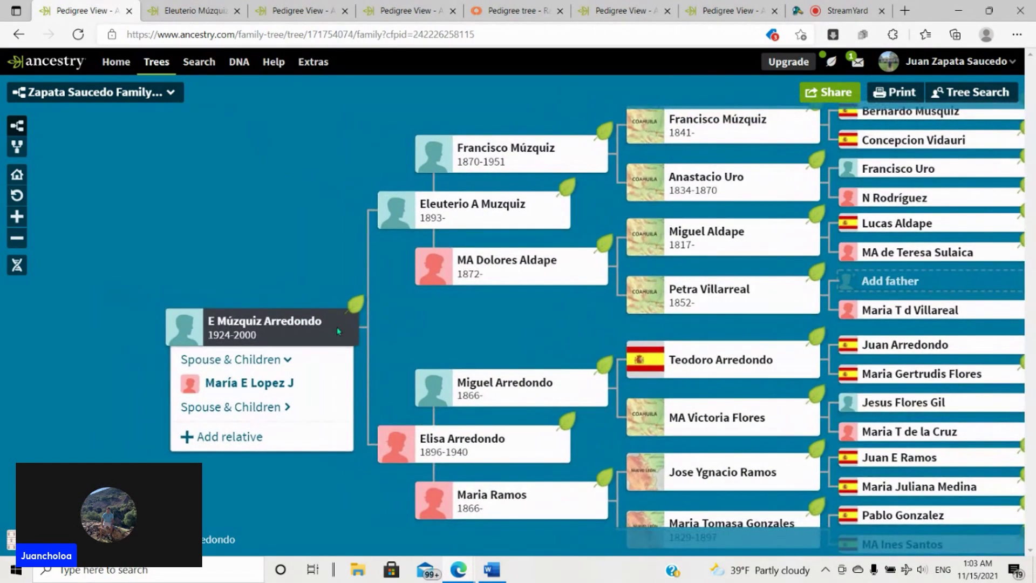
click(305, 324)
click(284, 186)
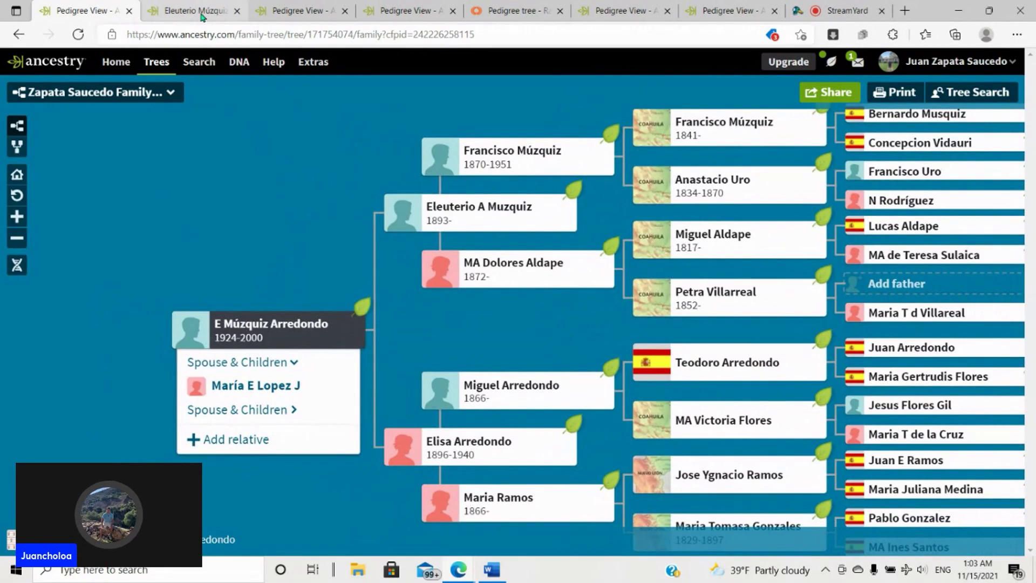
click(203, 17)
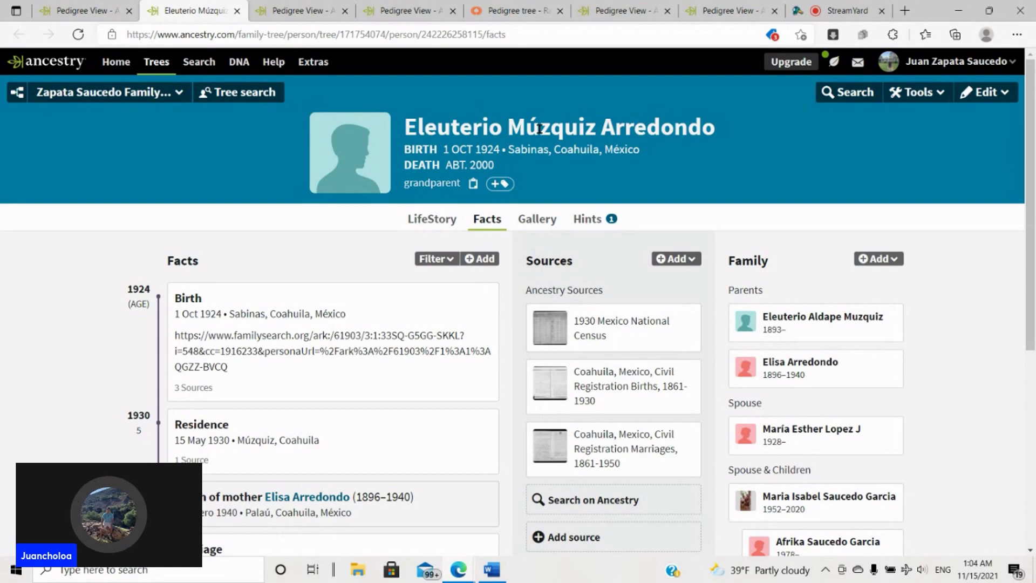
Step: Open the Birth fact's Coahuila Civil Registration Births source in a new browser tab
scroll(539, 163, down, 5)
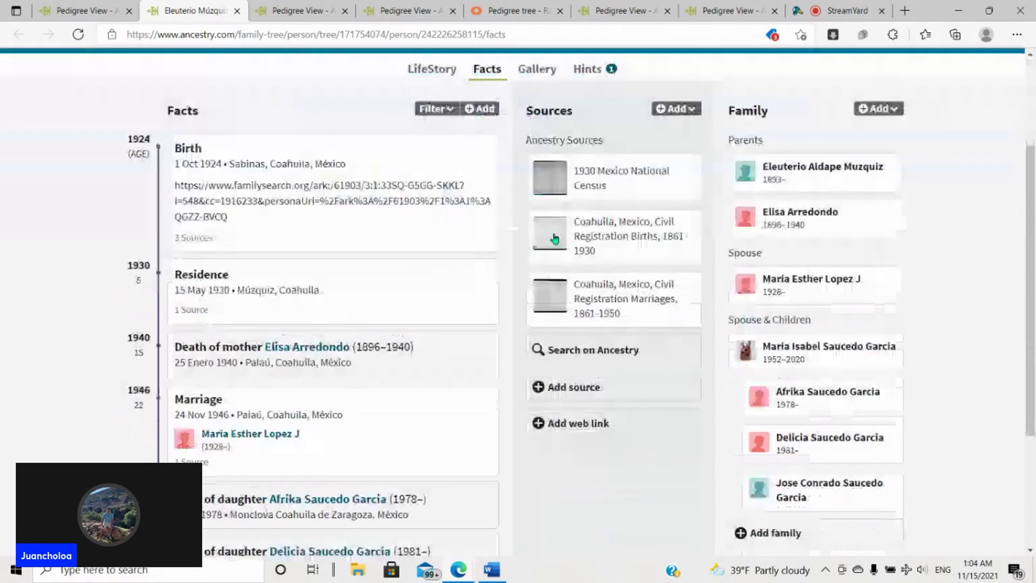
scroll(381, 244, up, 3)
click(366, 258)
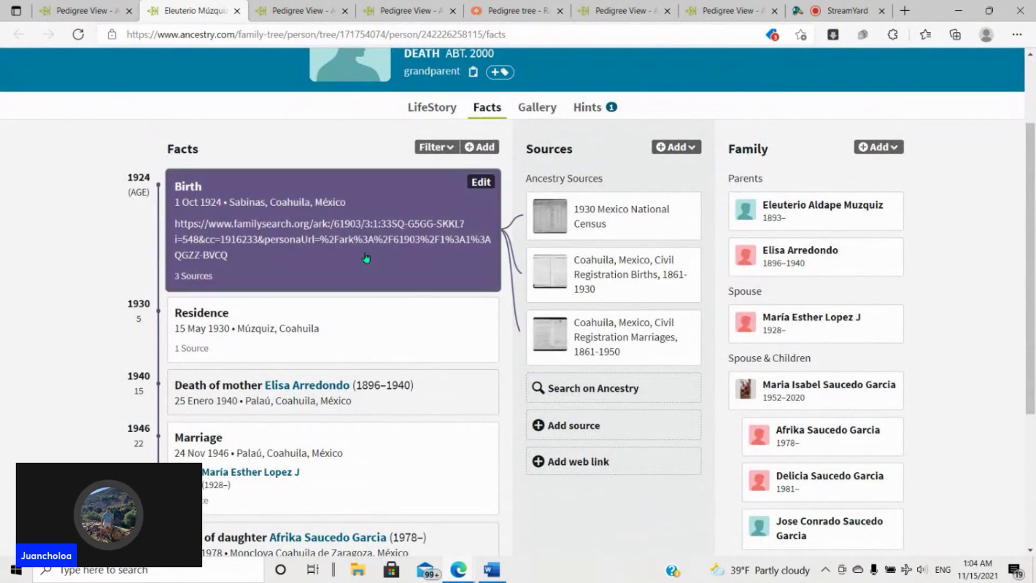
right_click(548, 272)
click(587, 281)
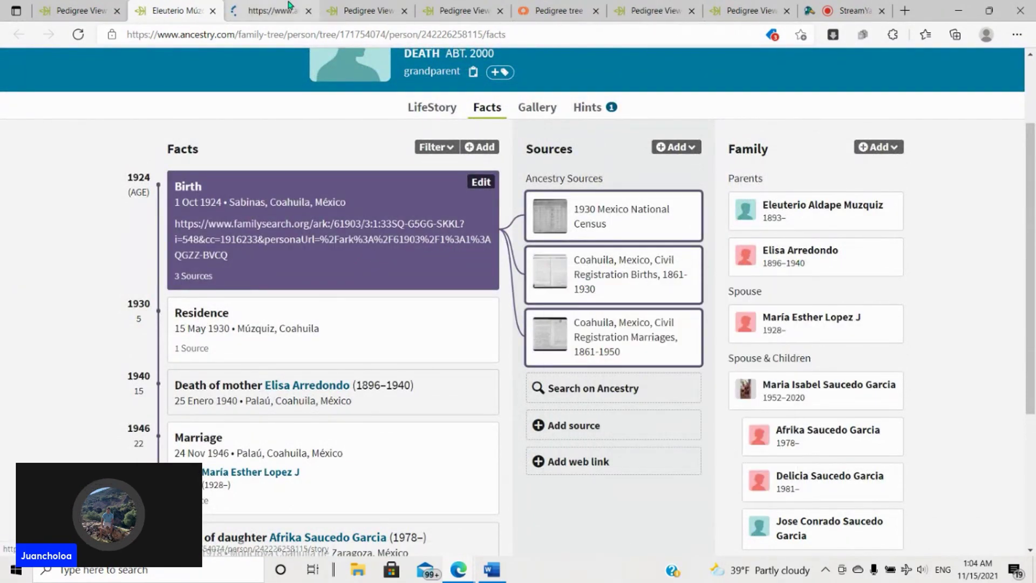
scroll(603, 185, up, 2)
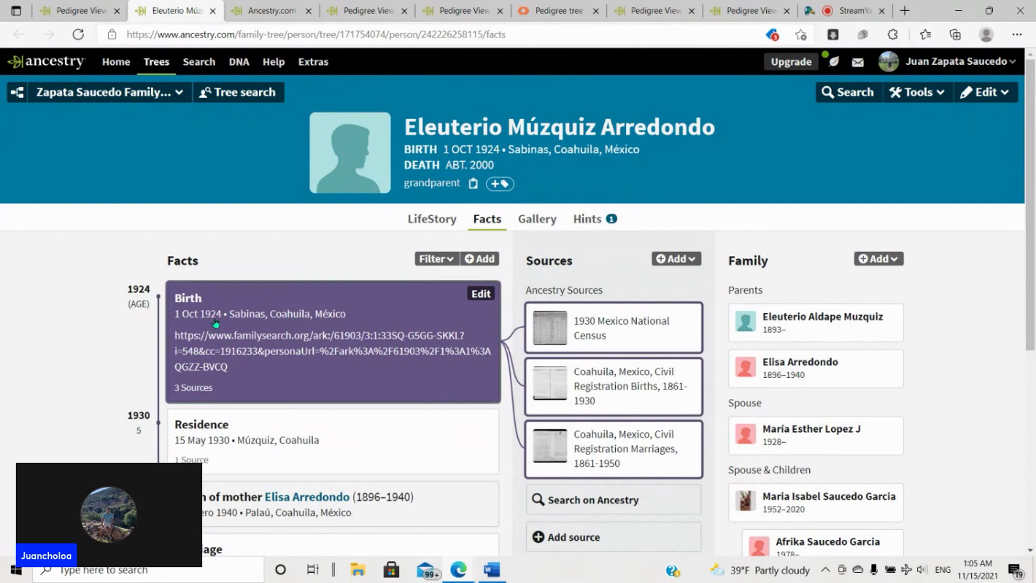
Step: Zoom into the Coahuila births record image to read the 1 Oct 1924 entry
click(269, 11)
scroll(544, 259, up, 3)
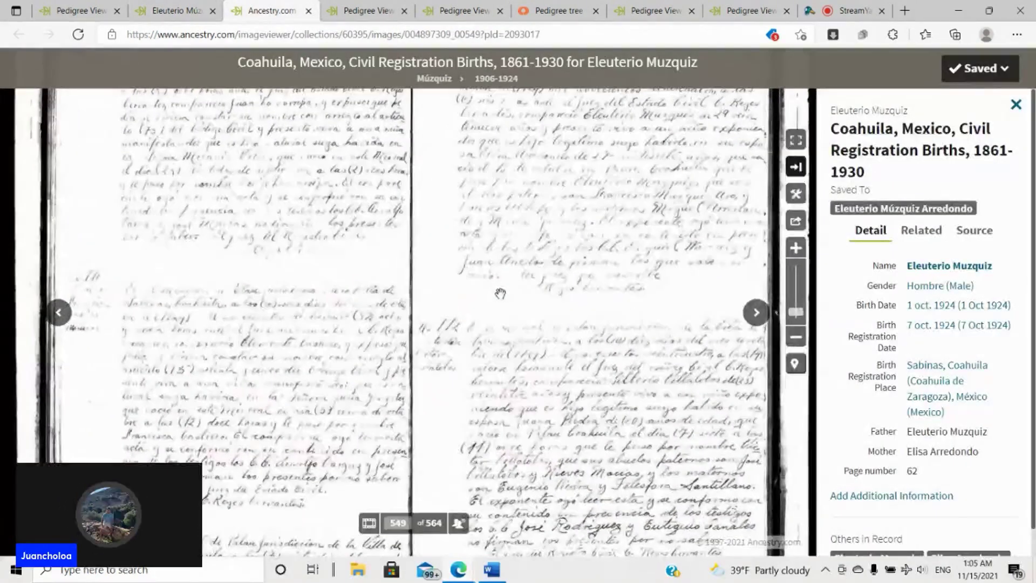
scroll(573, 216, up, 3)
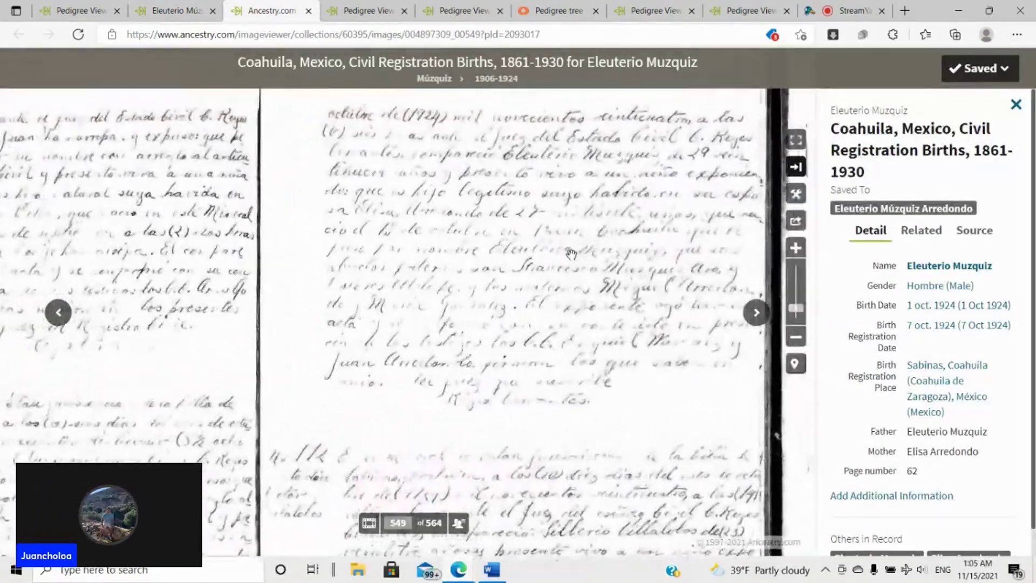
scroll(573, 216, up, 2)
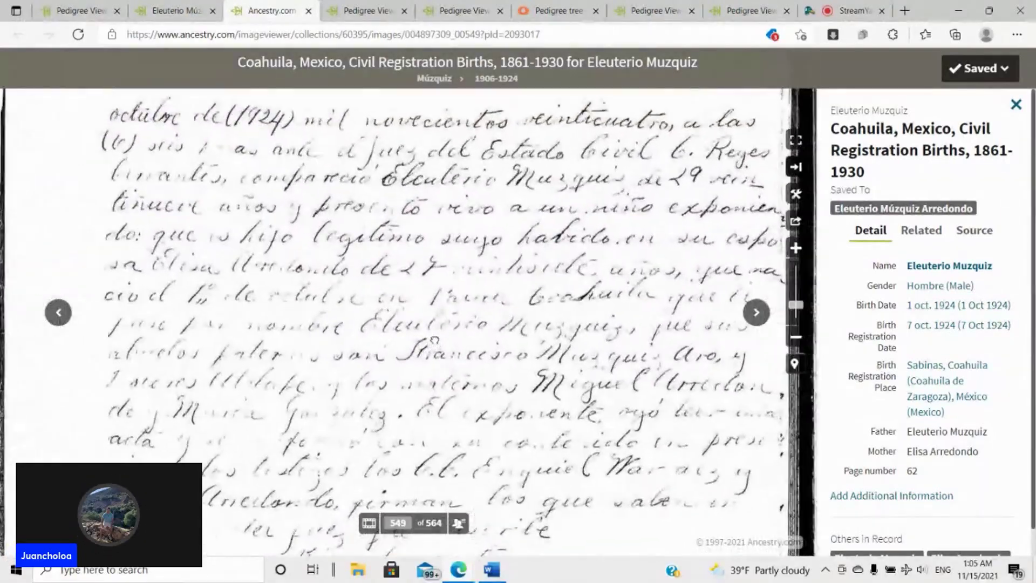
scroll(430, 331, up, 3)
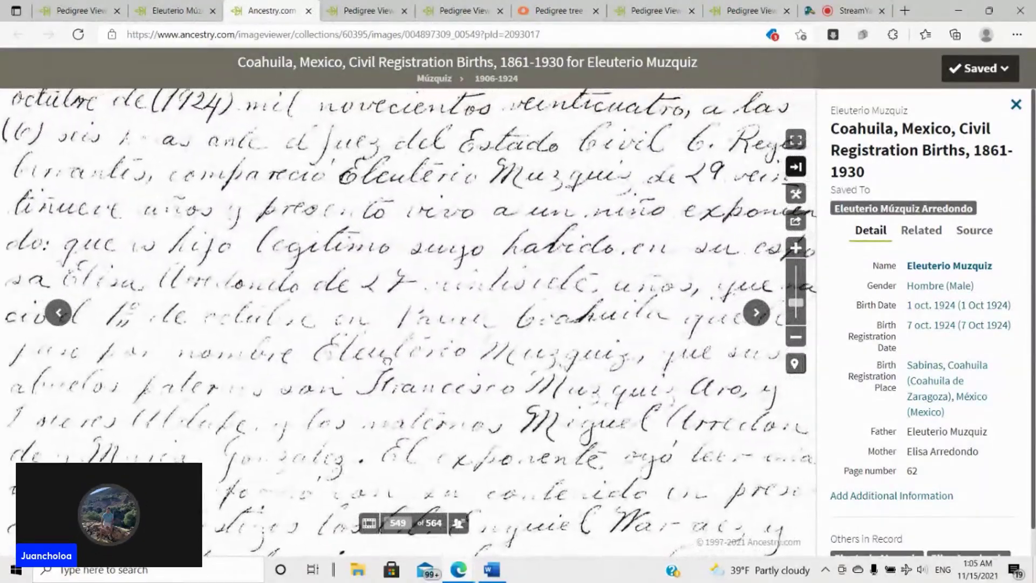
scroll(430, 331, up, 3)
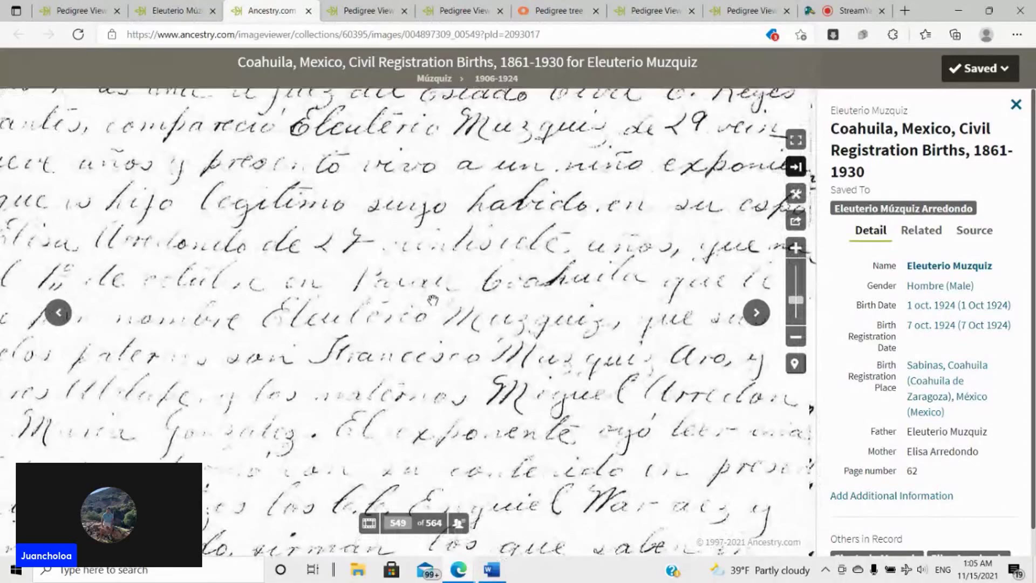
scroll(515, 286, down, 4)
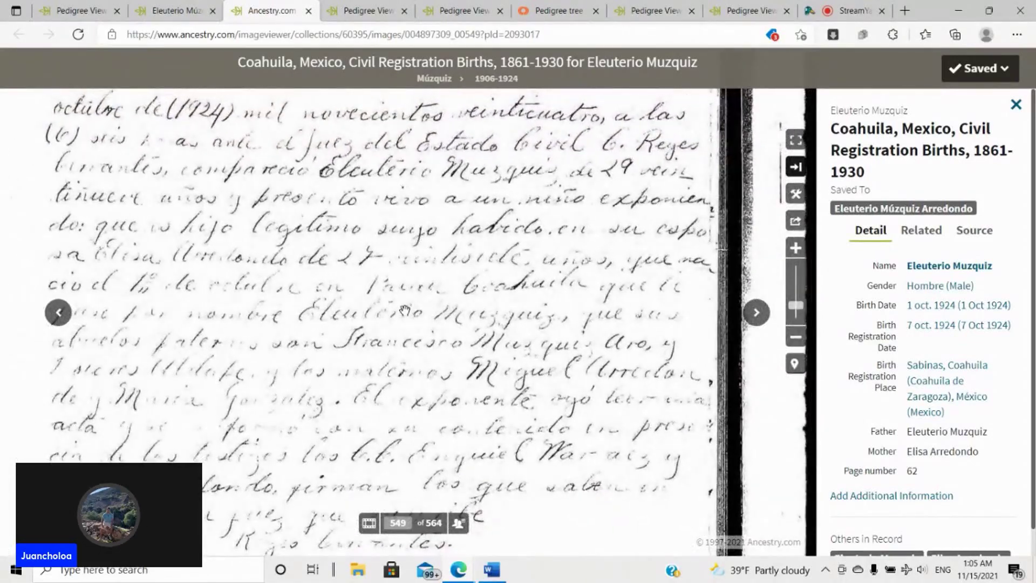
Step: Copy the FamilySearch link from the Birth fact's description without saving changes
click(173, 11)
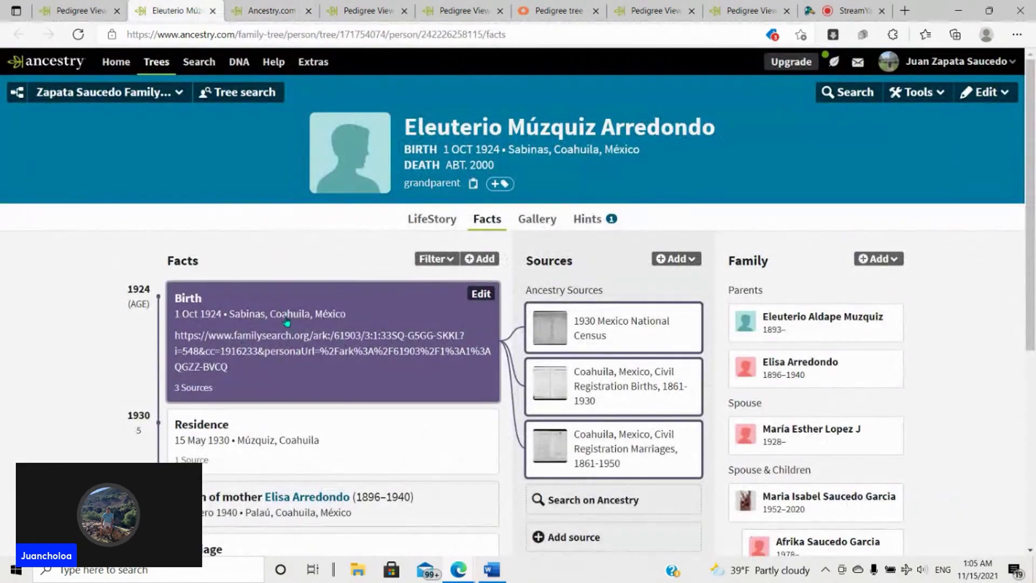
click(480, 294)
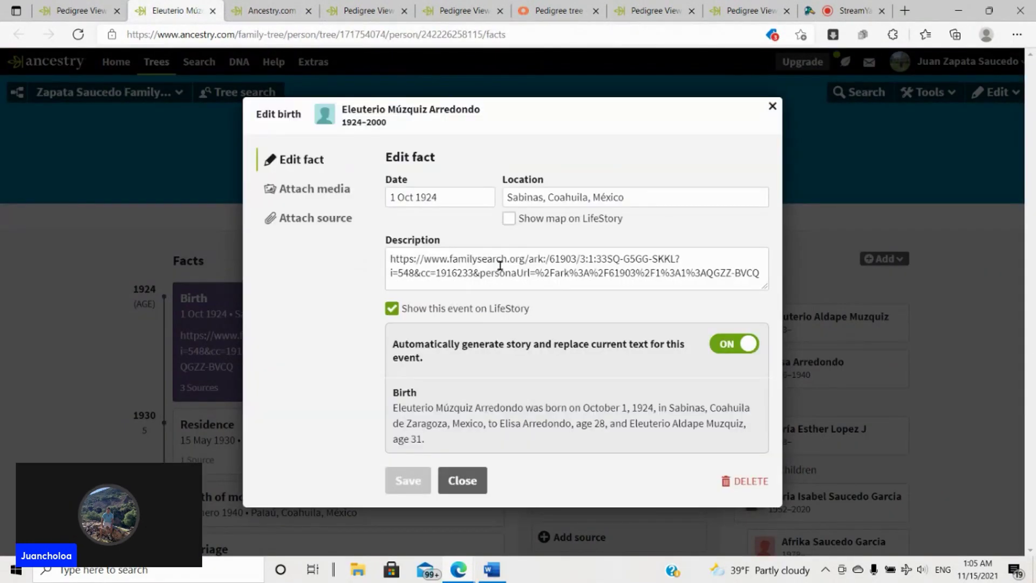
click(500, 265)
key(ctrl+a)
key(ctrl+c)
click(463, 480)
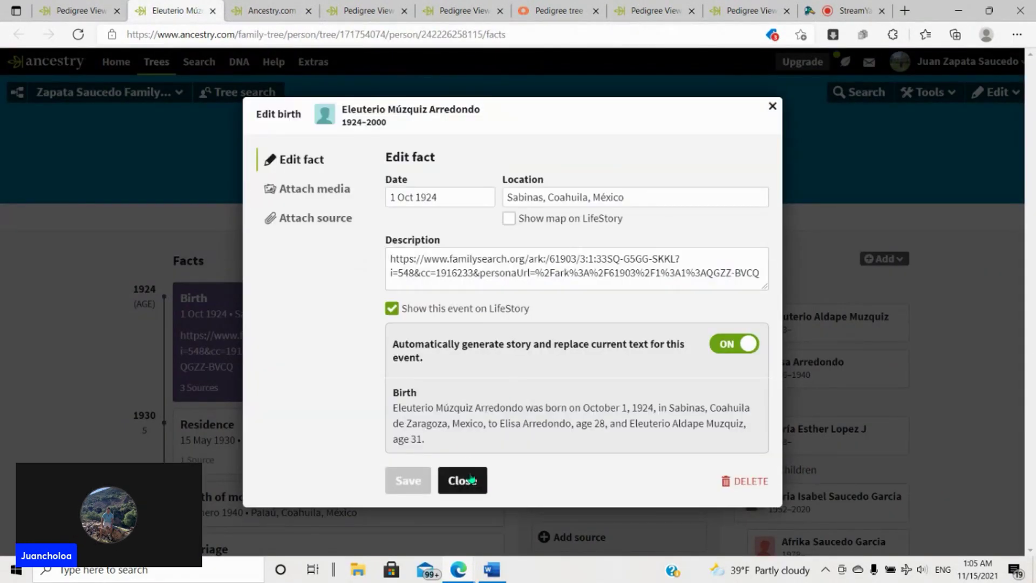
click(269, 10)
Step: Load the pasted FamilySearch record link, dismiss 'Image not available', and close that tab
click(285, 36)
key(ctrl+v)
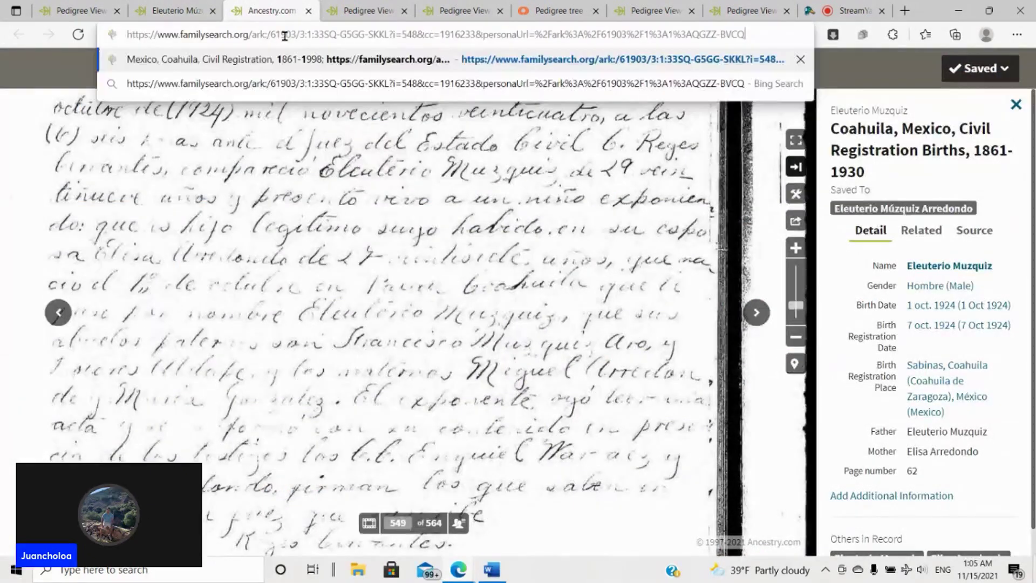
key(Return)
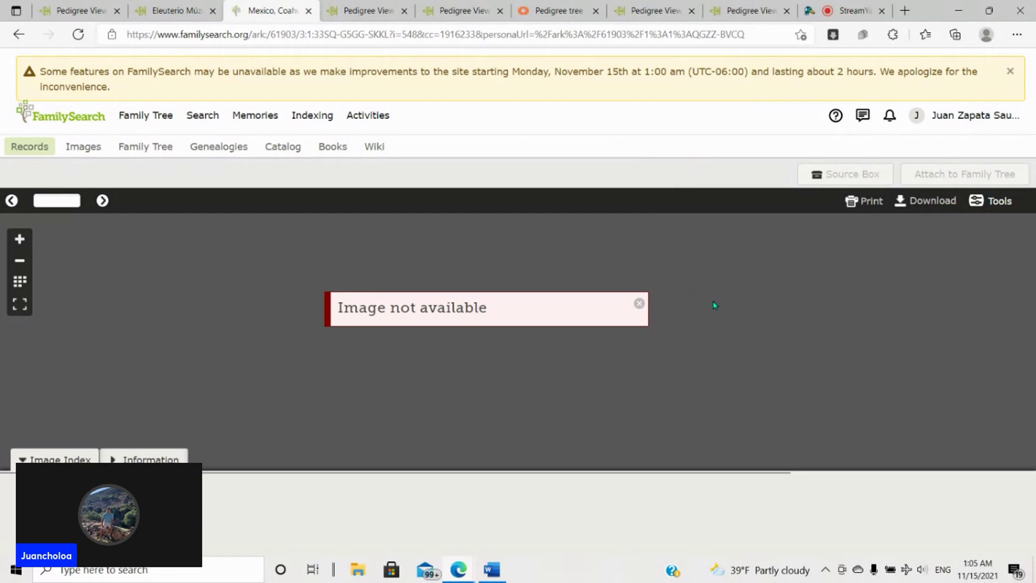
click(639, 303)
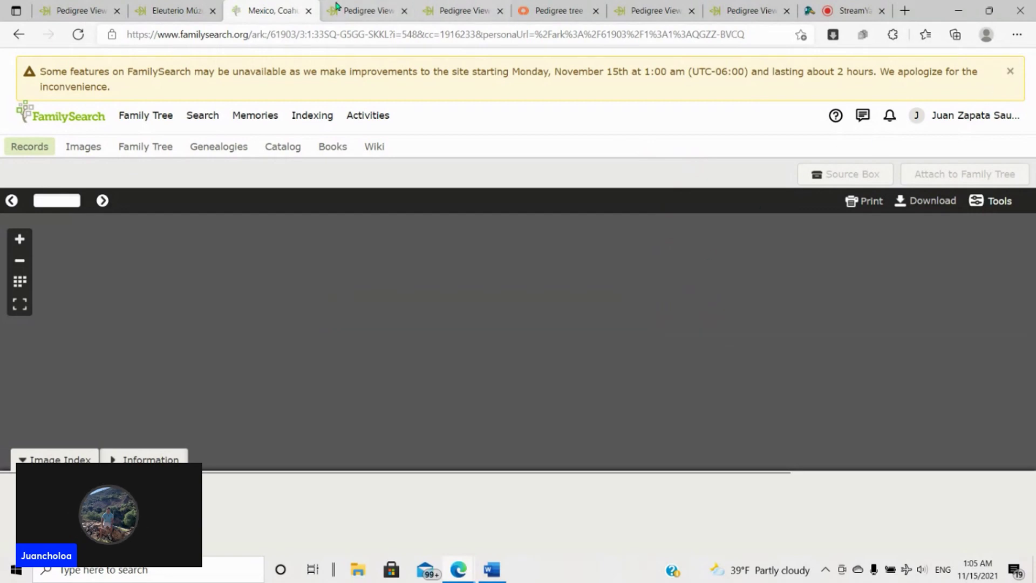
click(308, 11)
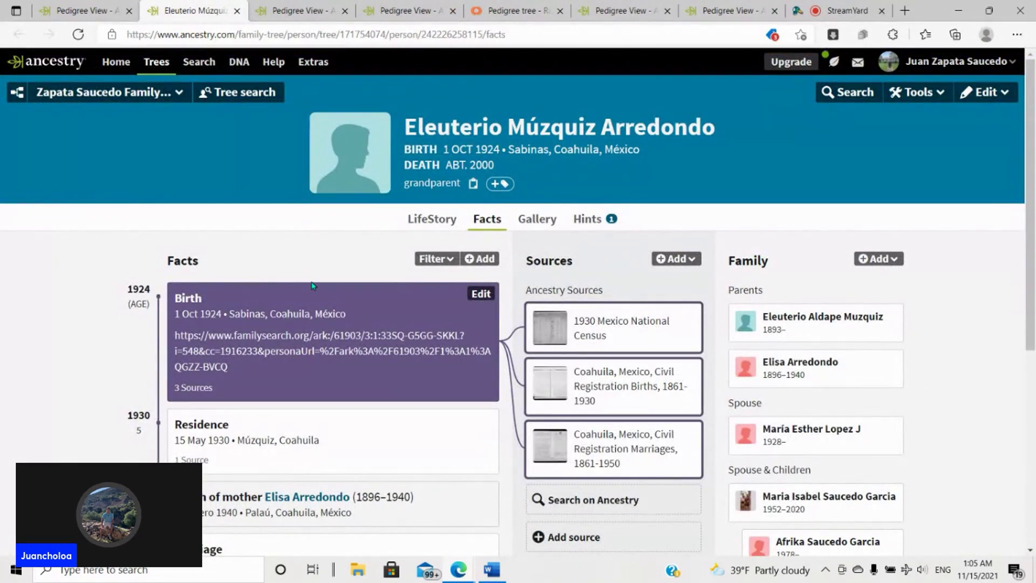
Step: View the Coahuila Civil Registration Marriages, 1861-1950 citation for the 24 Nov 1946 marriage
scroll(320, 301, down, 1)
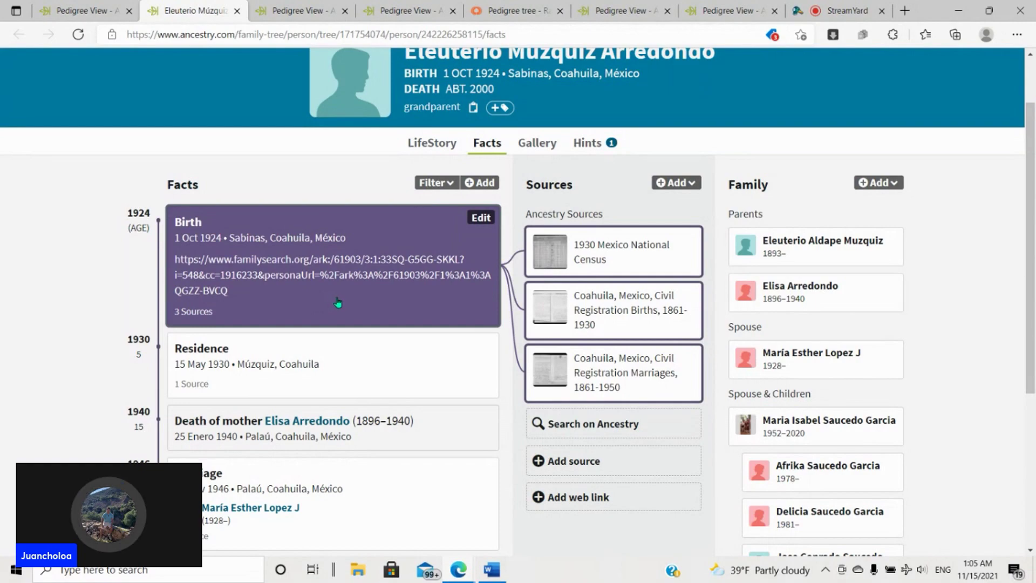
scroll(337, 302, down, 1)
scroll(338, 302, up, 3)
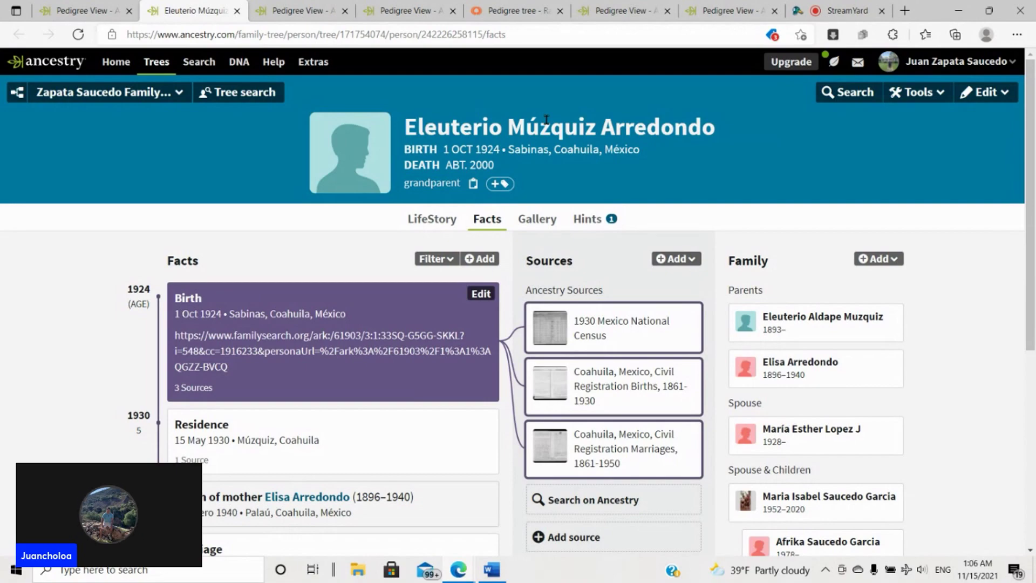
scroll(430, 345, down, 5)
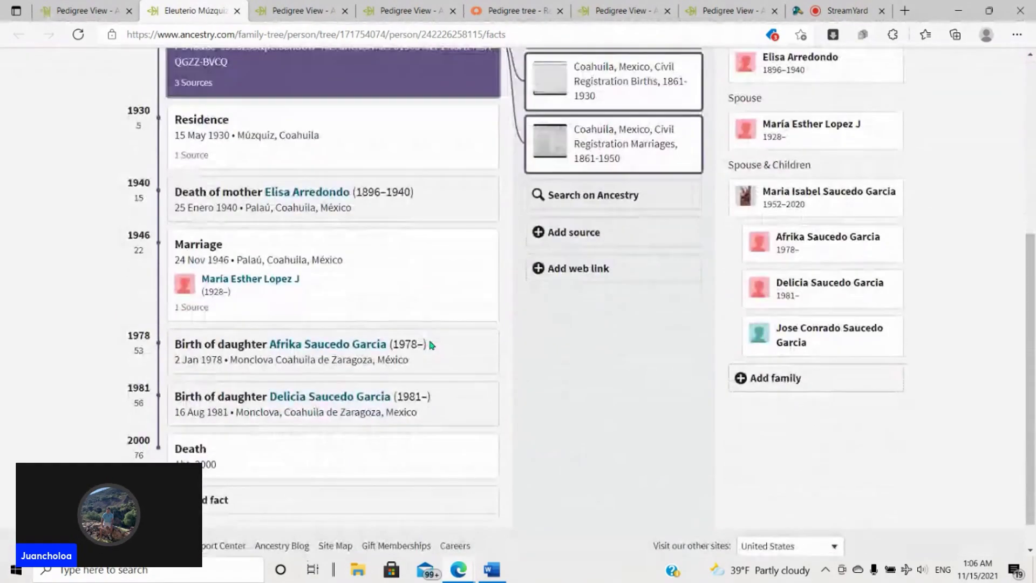
click(390, 253)
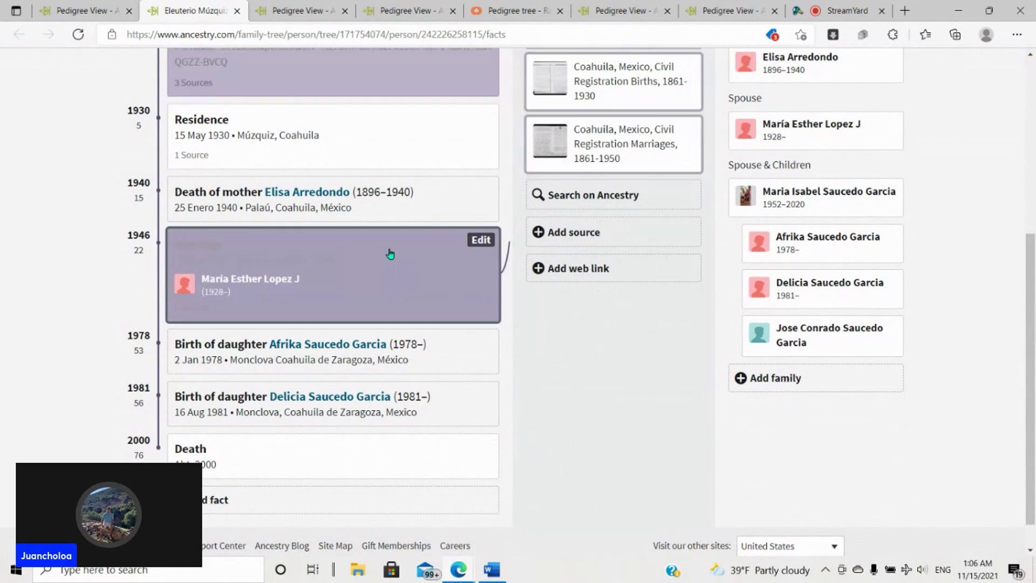
scroll(457, 247, up, 3)
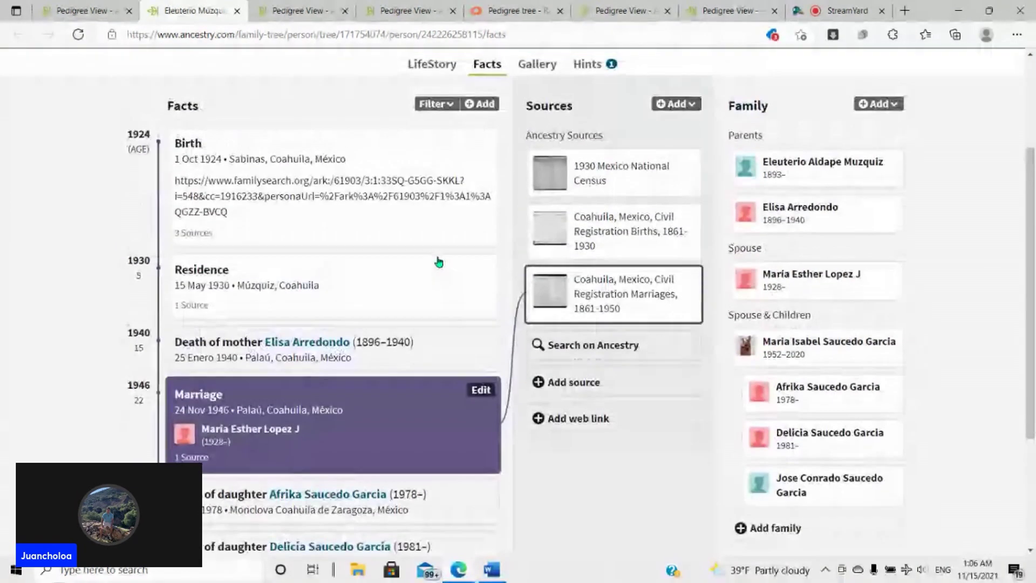
scroll(437, 261, down, 3)
scroll(755, 297, up, 3)
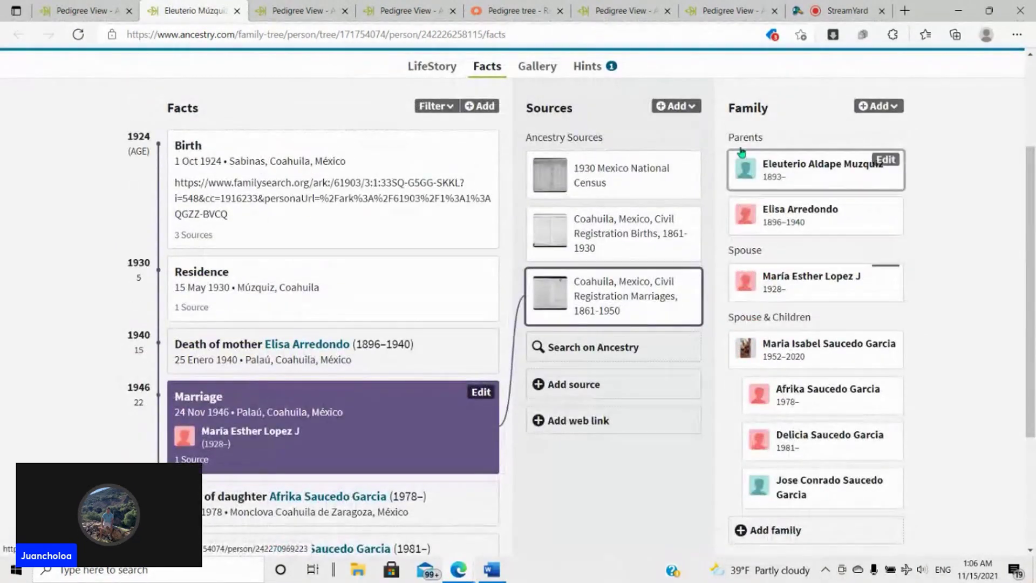
scroll(415, 311, down, 2)
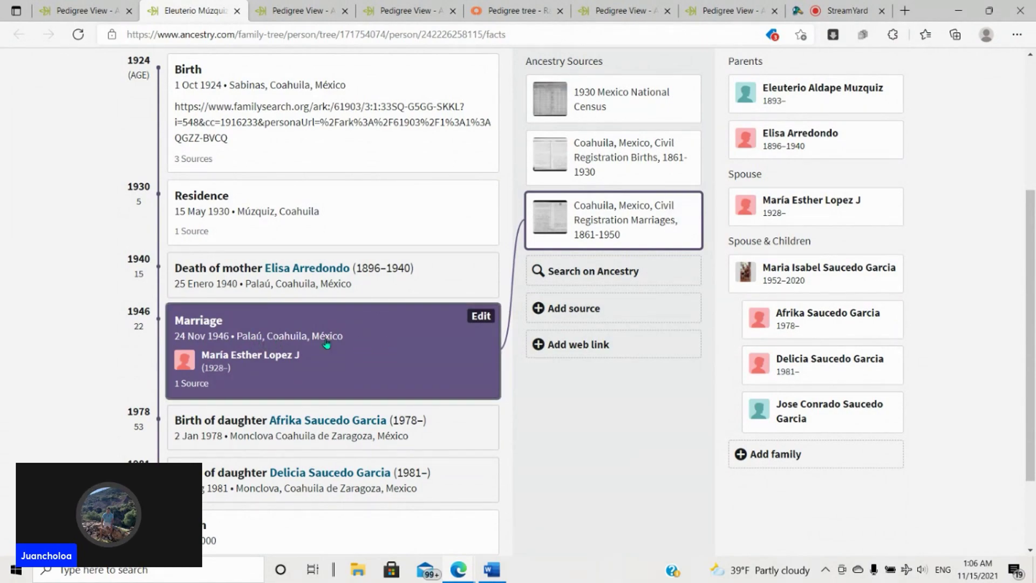
scroll(509, 393, up, 3)
scroll(447, 351, down, 3)
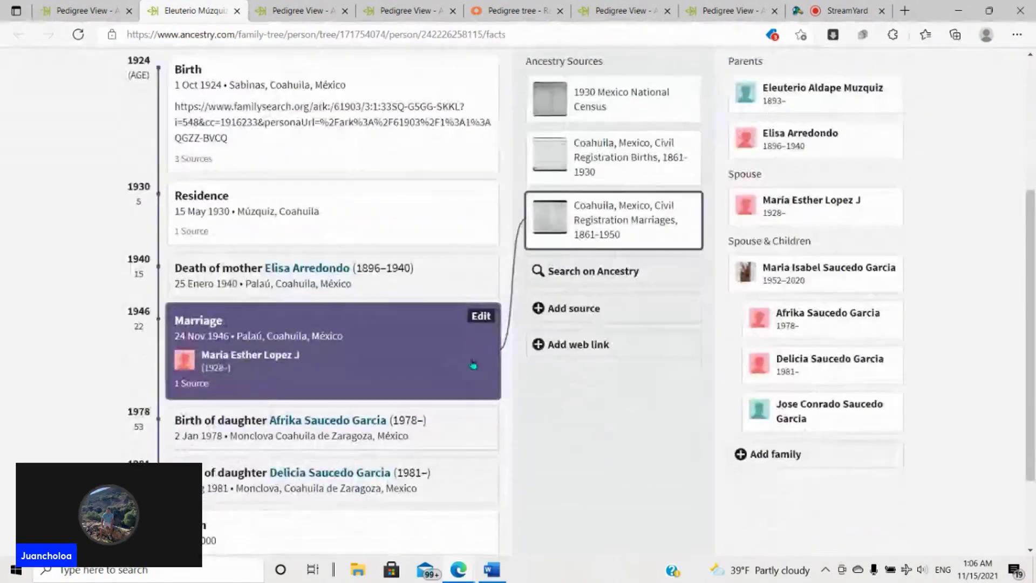
click(680, 205)
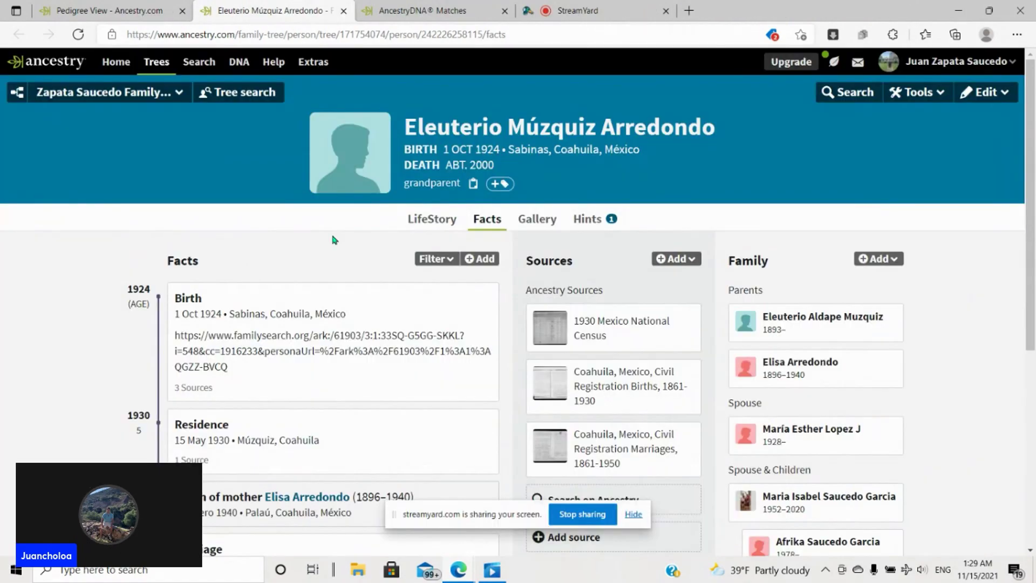
scroll(335, 240, down, 4)
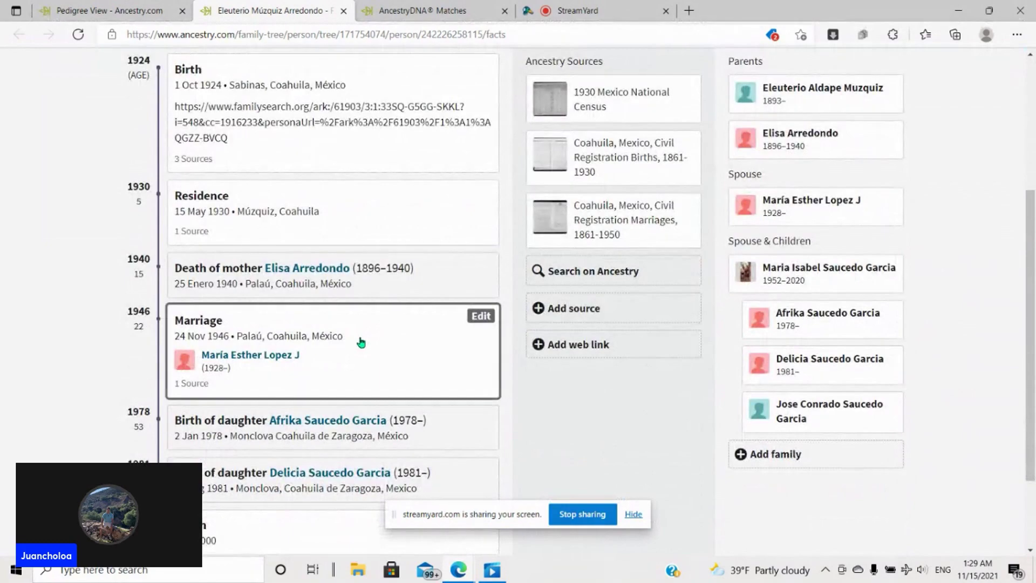
click(361, 342)
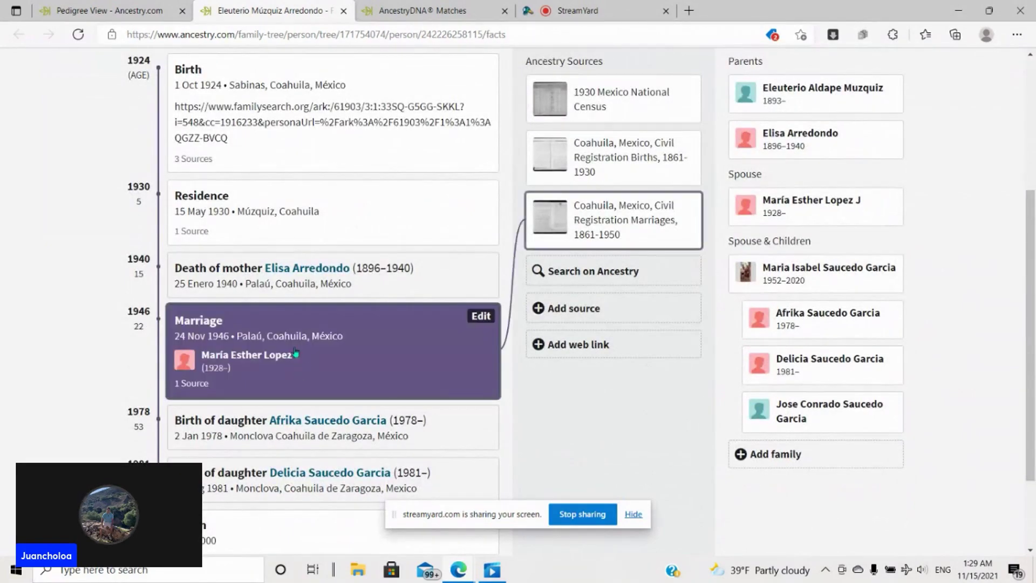
scroll(622, 210, up, 3)
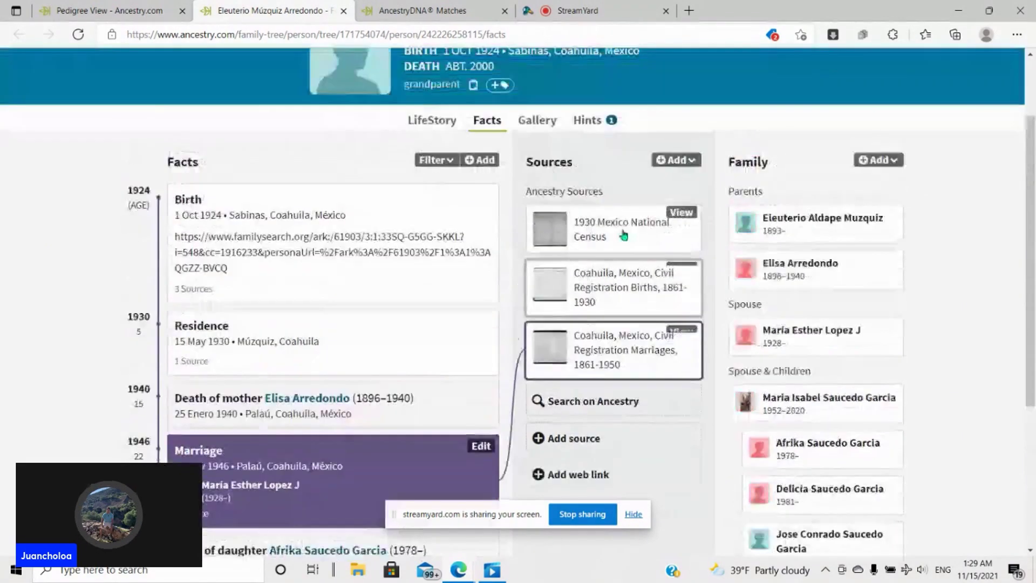
right_click(778, 240)
click(814, 248)
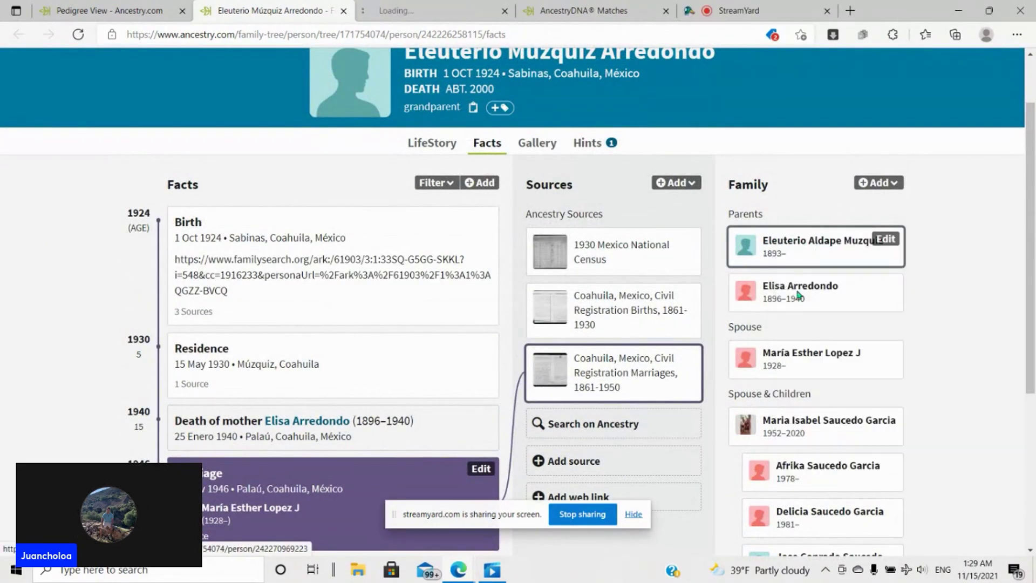
Step: On the father's Facts page, view and close the Border Crossings record details
click(432, 10)
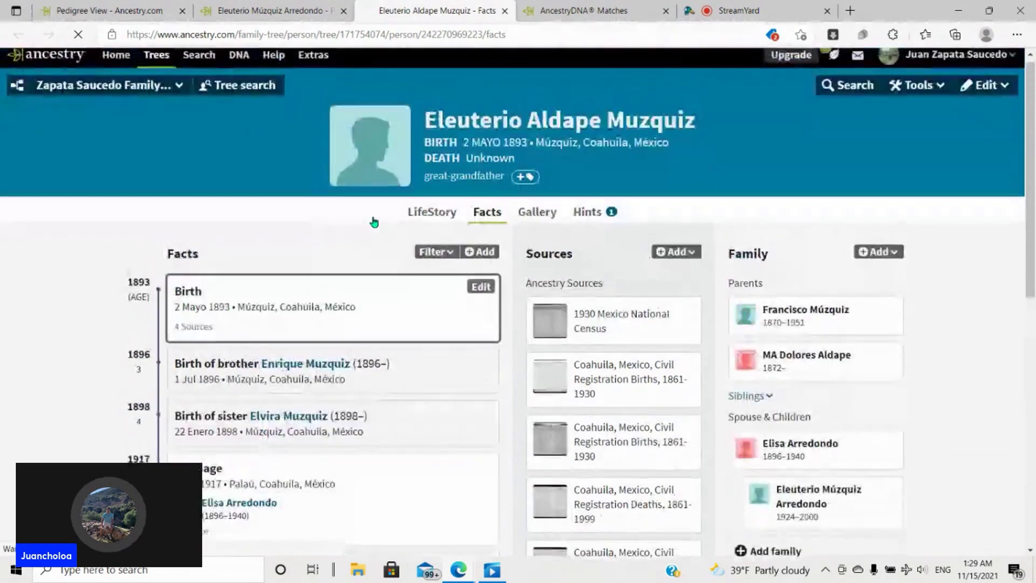
key(ctrl+shift+Tab)
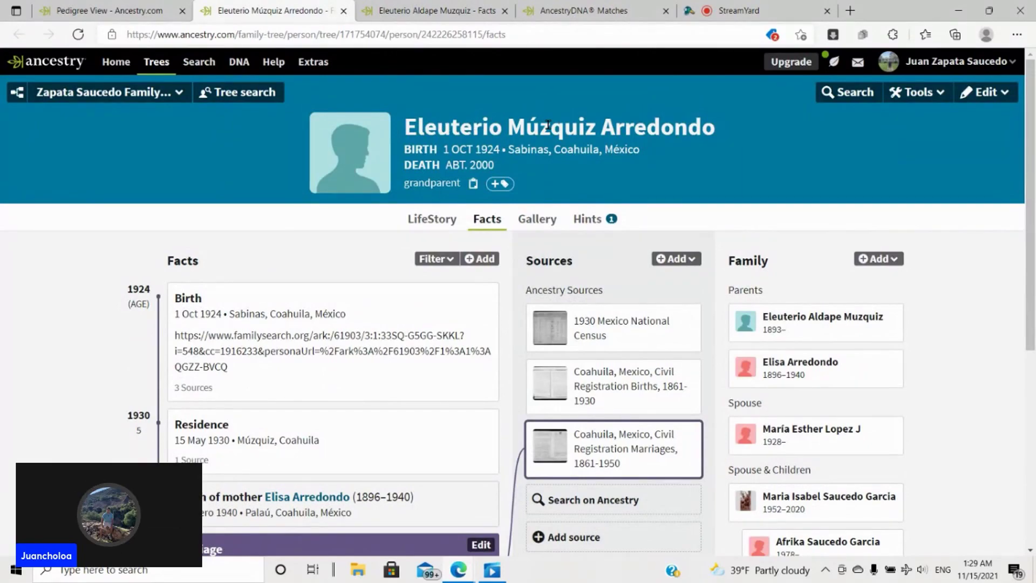
click(432, 11)
scroll(406, 188, down, 4)
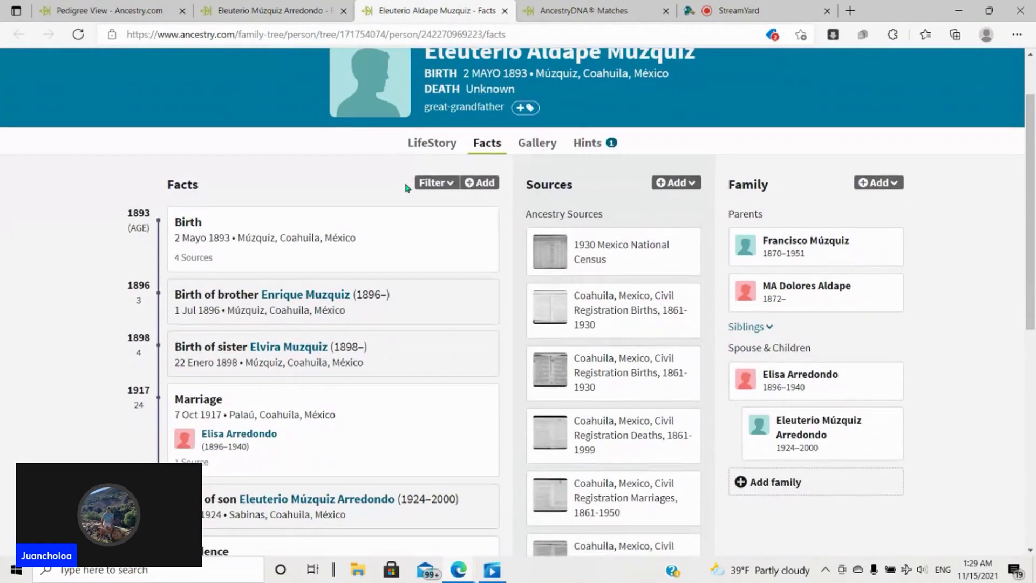
scroll(404, 203, down, 5)
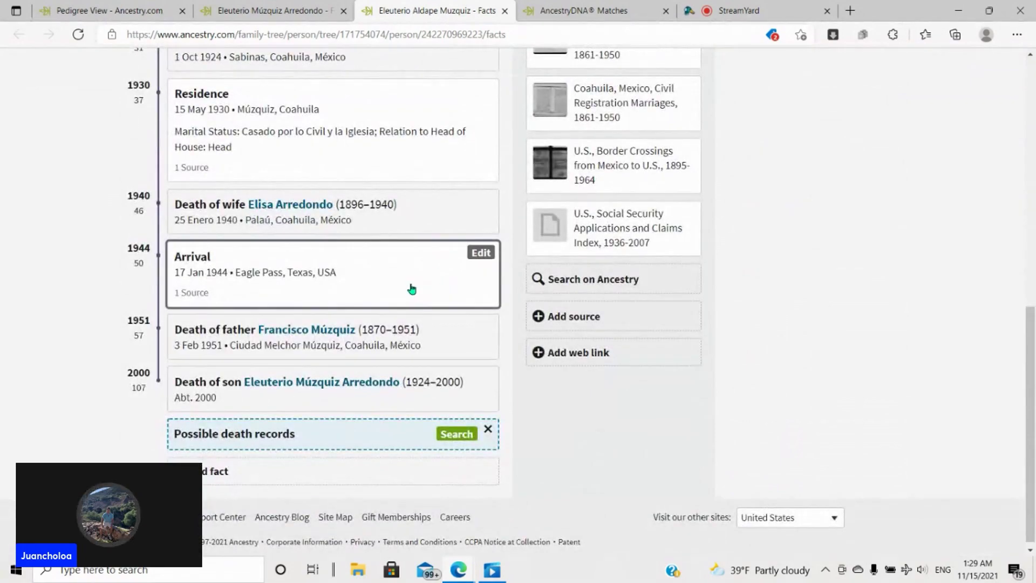
scroll(569, 328, up, 2)
scroll(460, 358, up, 9)
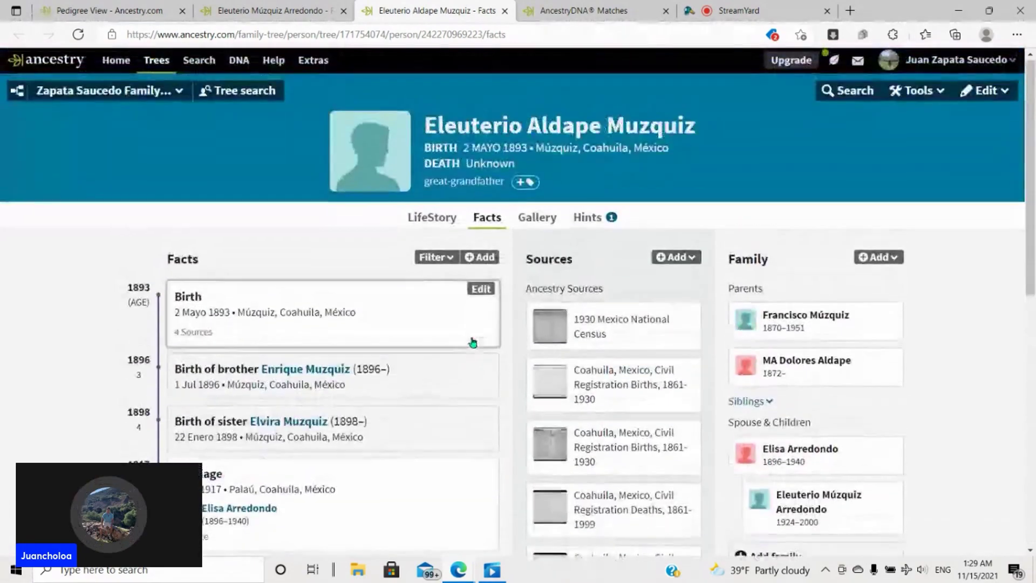
scroll(471, 340, down, 7)
scroll(472, 322, down, 2)
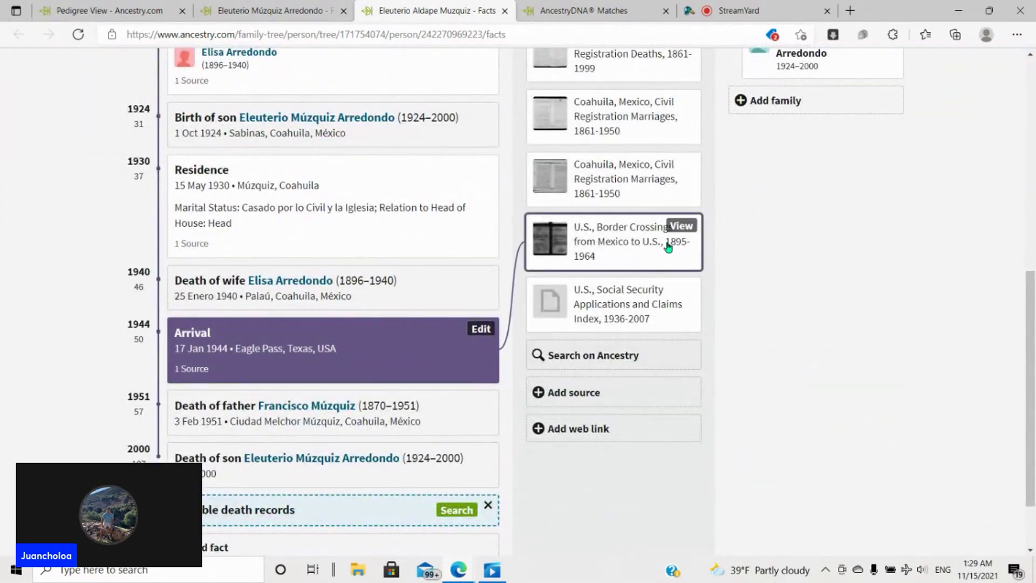
click(686, 233)
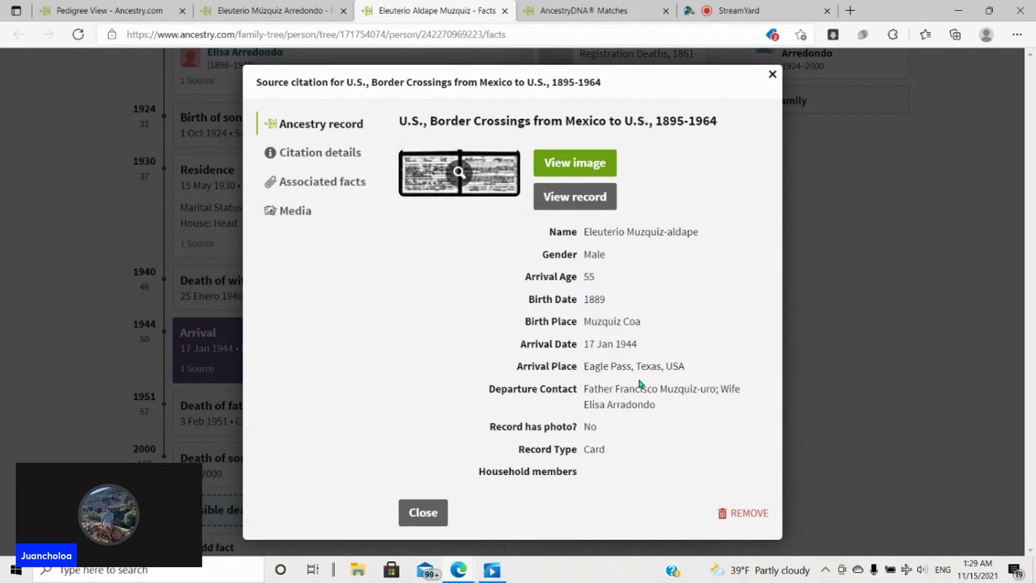
click(772, 75)
Step: Review the Social Security record, highlighting the parents' names and birthplace Muzquiz Coah
scroll(743, 238, up, 6)
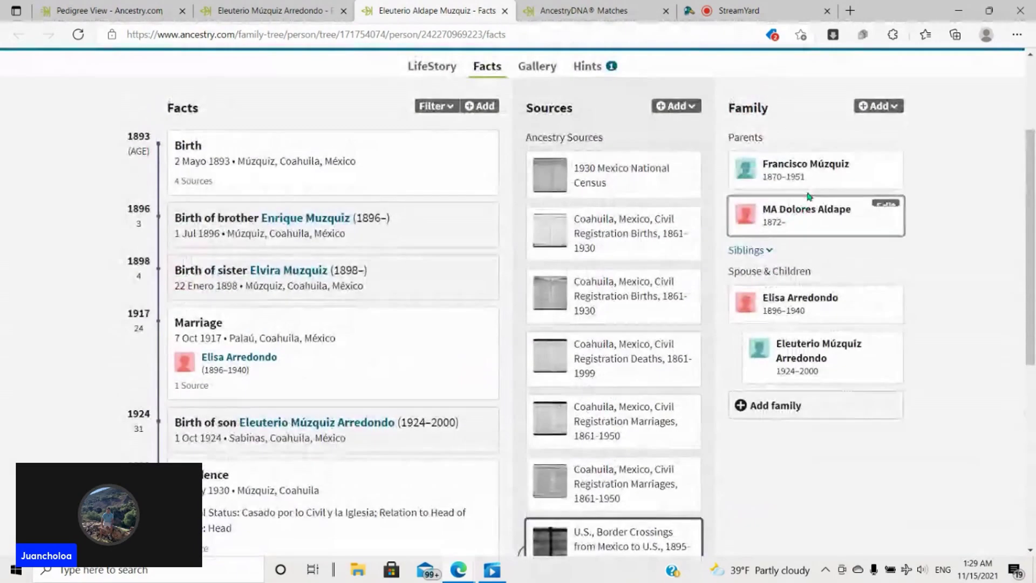
scroll(795, 237, down, 6)
scroll(789, 270, up, 6)
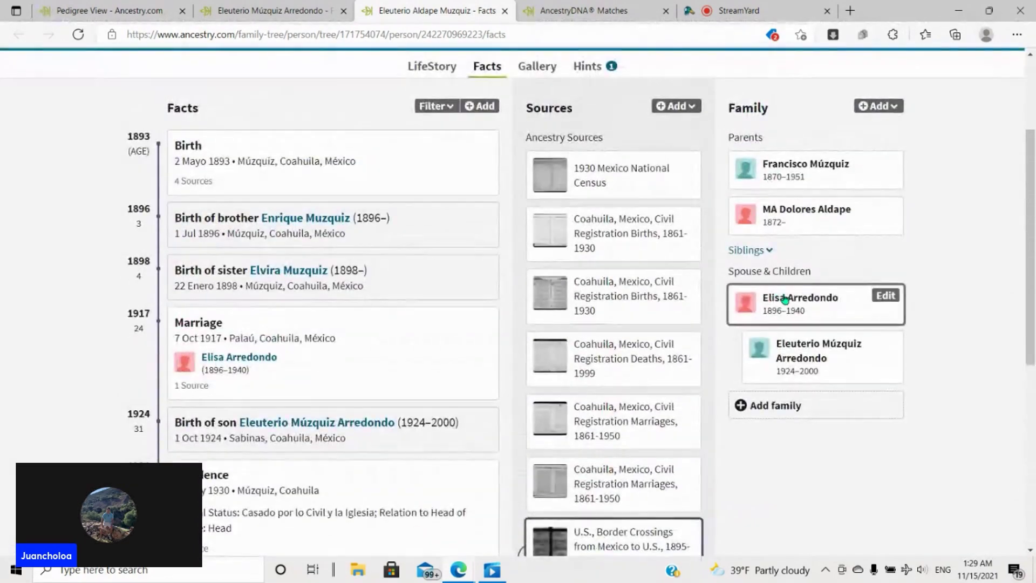
scroll(783, 297, down, 7)
scroll(702, 286, up, 1)
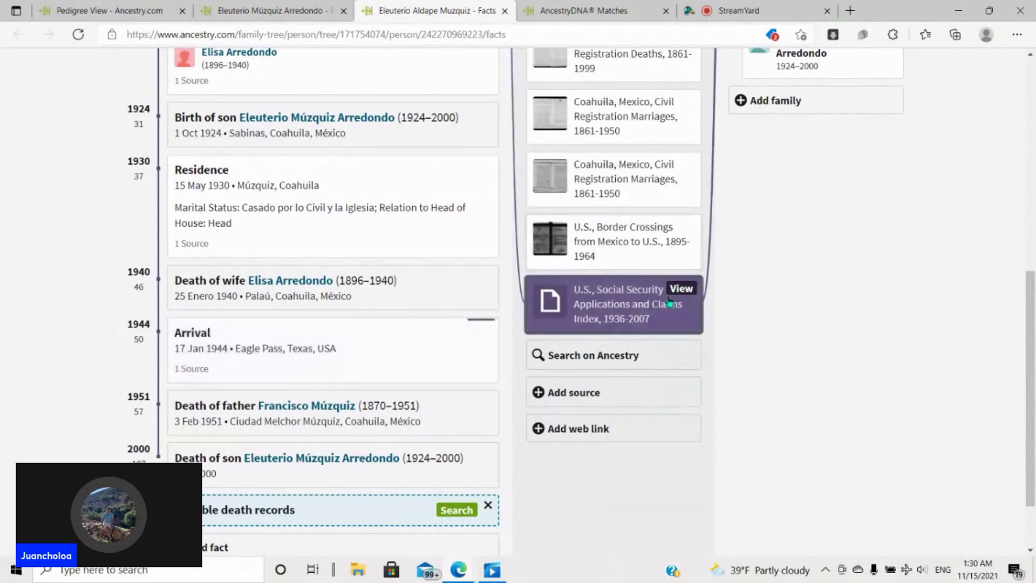
click(681, 294)
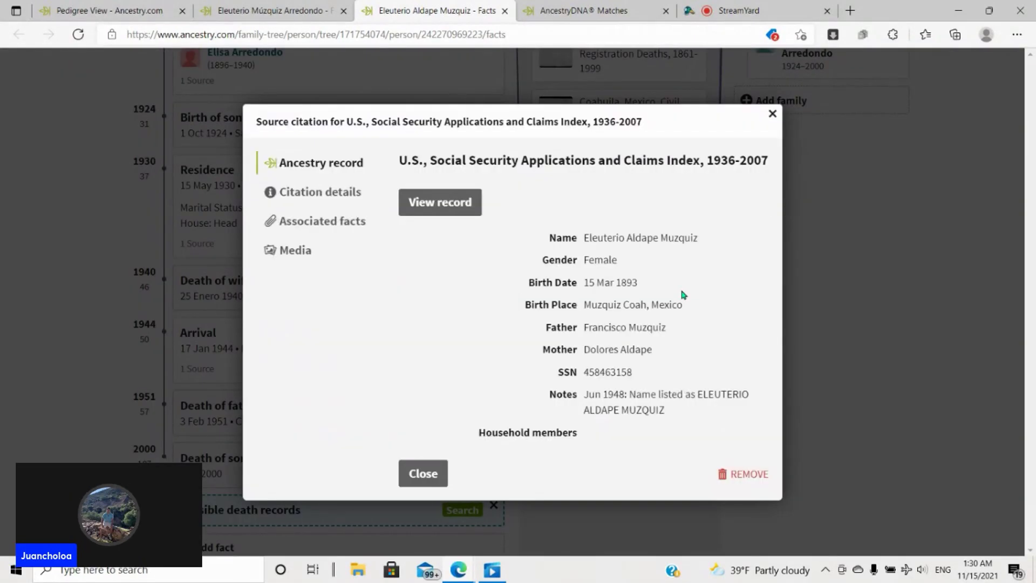
drag(657, 354, 586, 326)
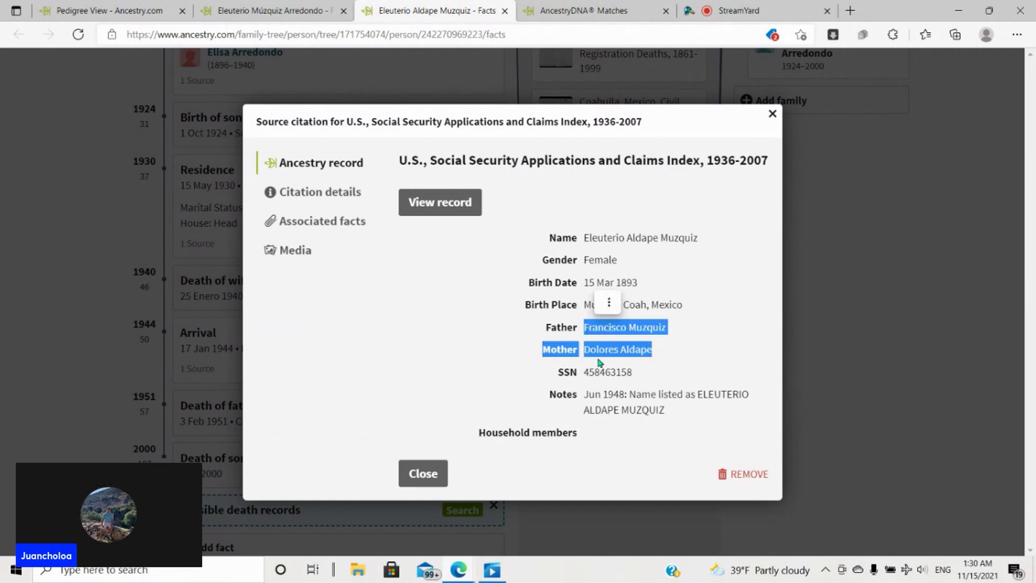
click(630, 305)
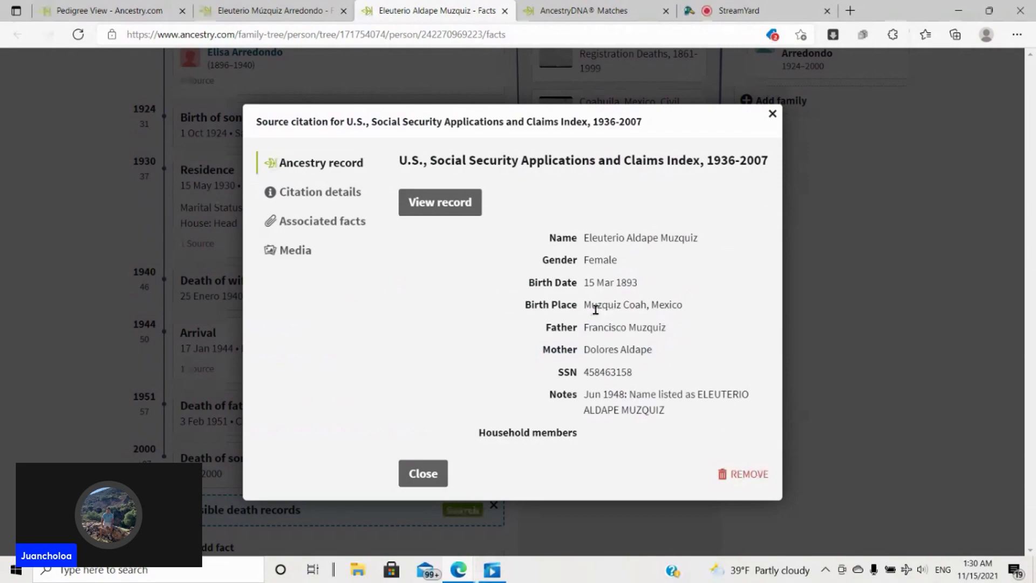
drag(594, 306, 663, 306)
right_click(662, 275)
click(772, 113)
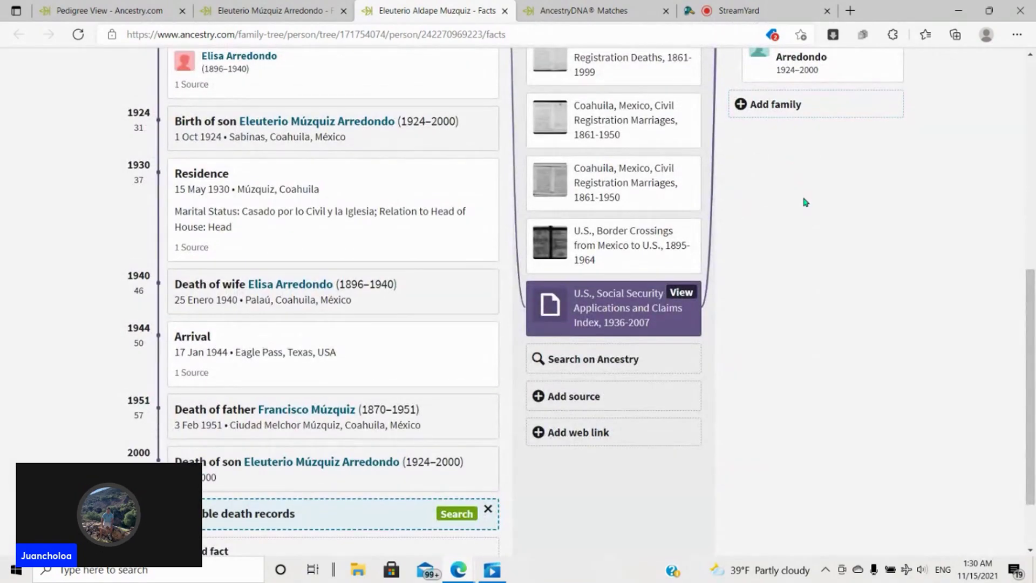
Step: Close the father's profile tab and return to the son's marriage citation
scroll(804, 203, up, 8)
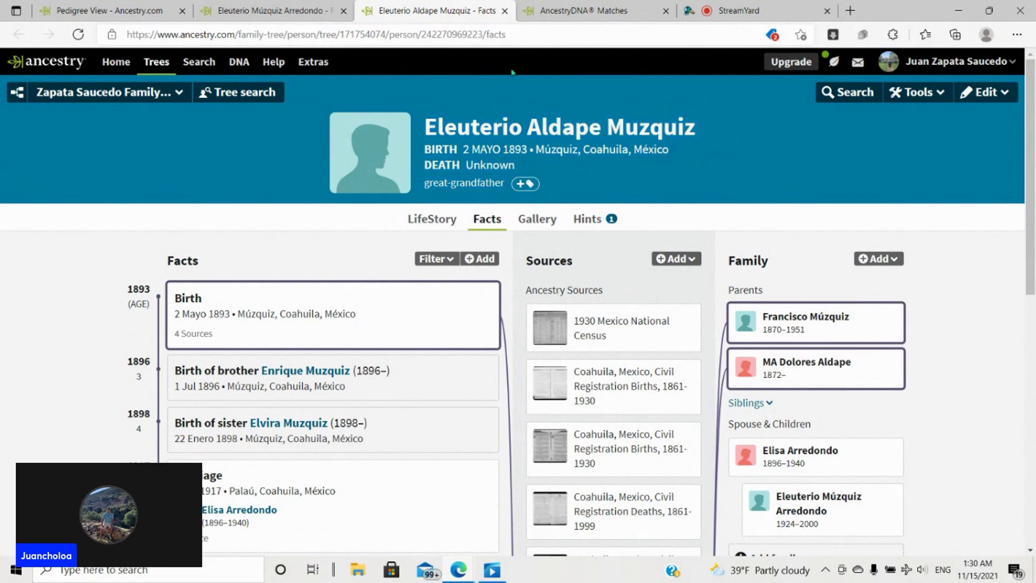
scroll(493, 229, down, 7)
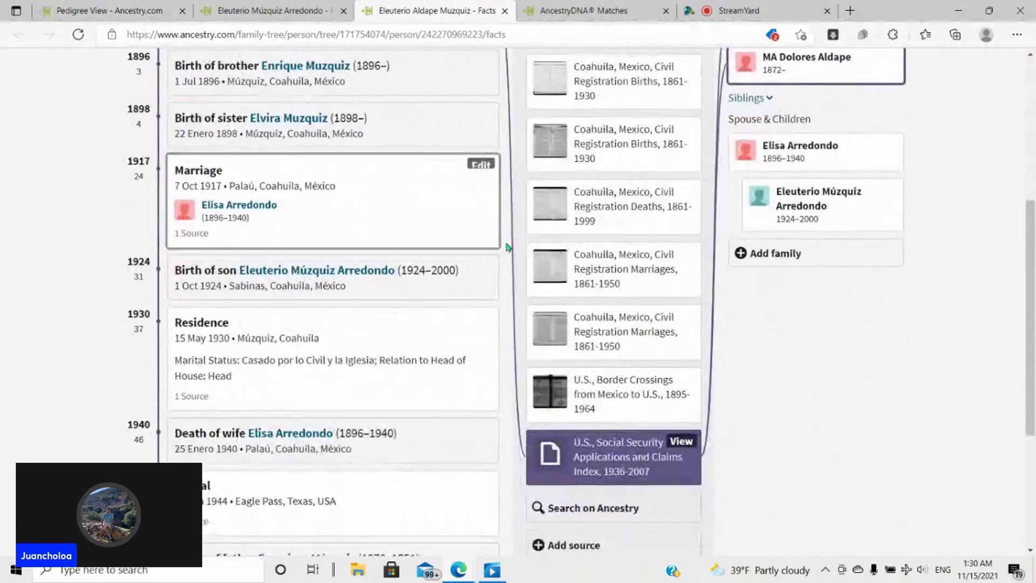
scroll(507, 286, up, 4)
click(263, 5)
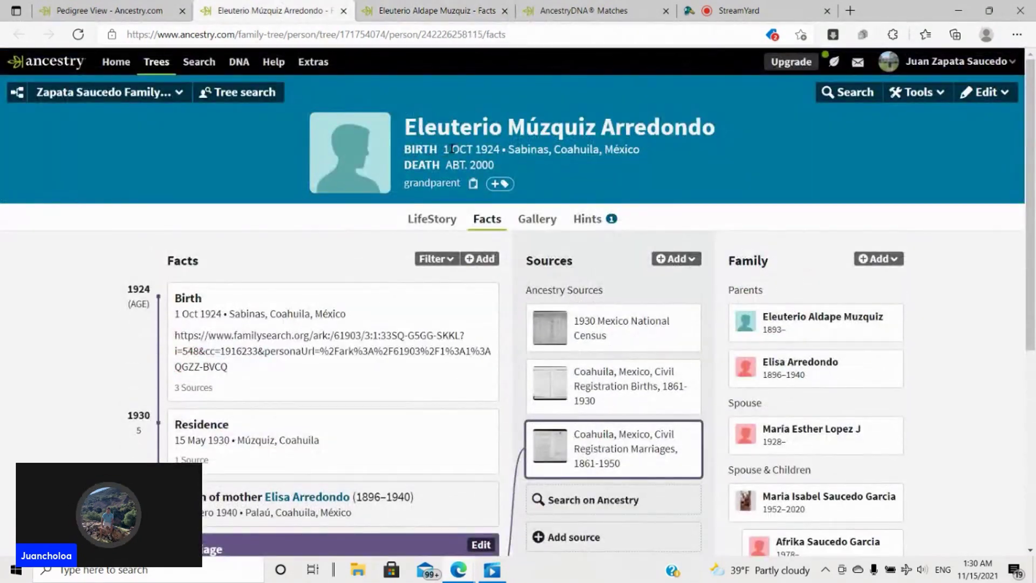
click(416, 5)
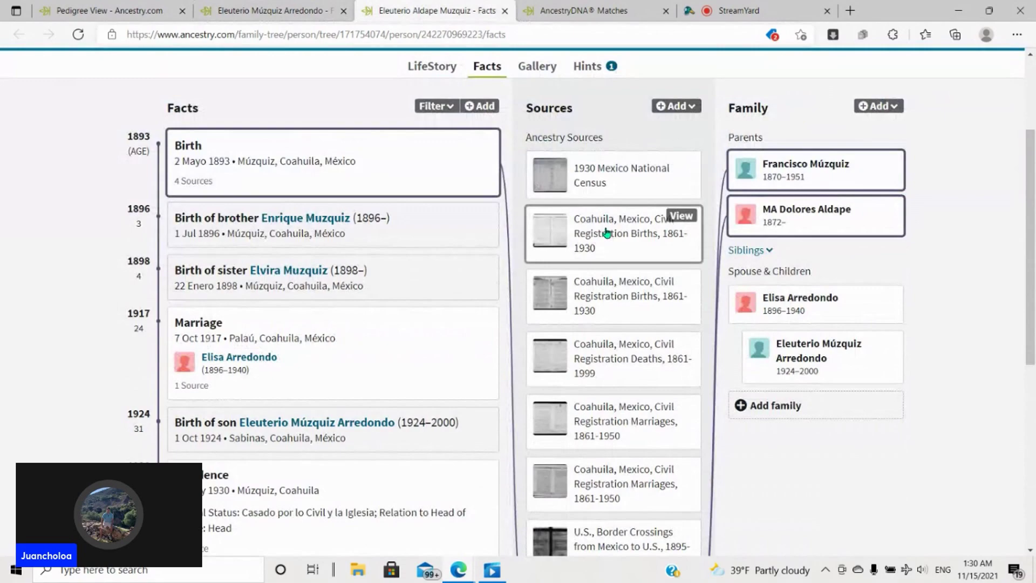
scroll(608, 233, up, 3)
scroll(608, 259, down, 7)
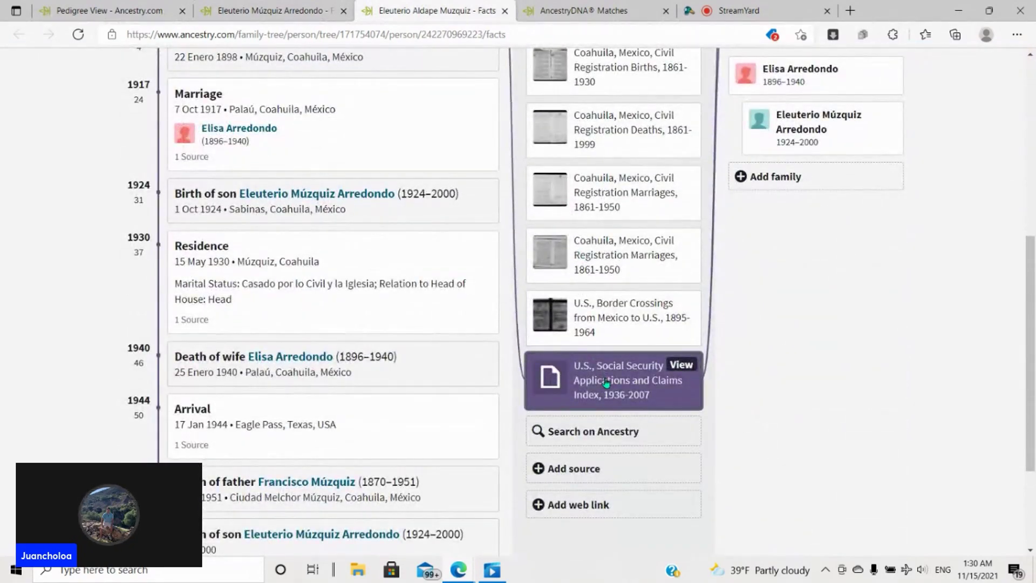
scroll(461, 358, down, 3)
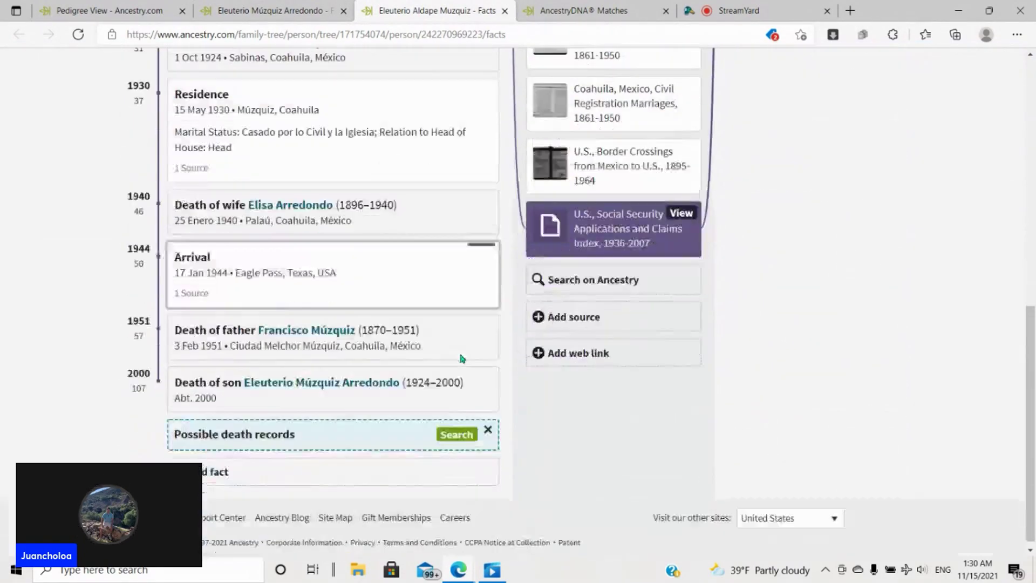
click(505, 11)
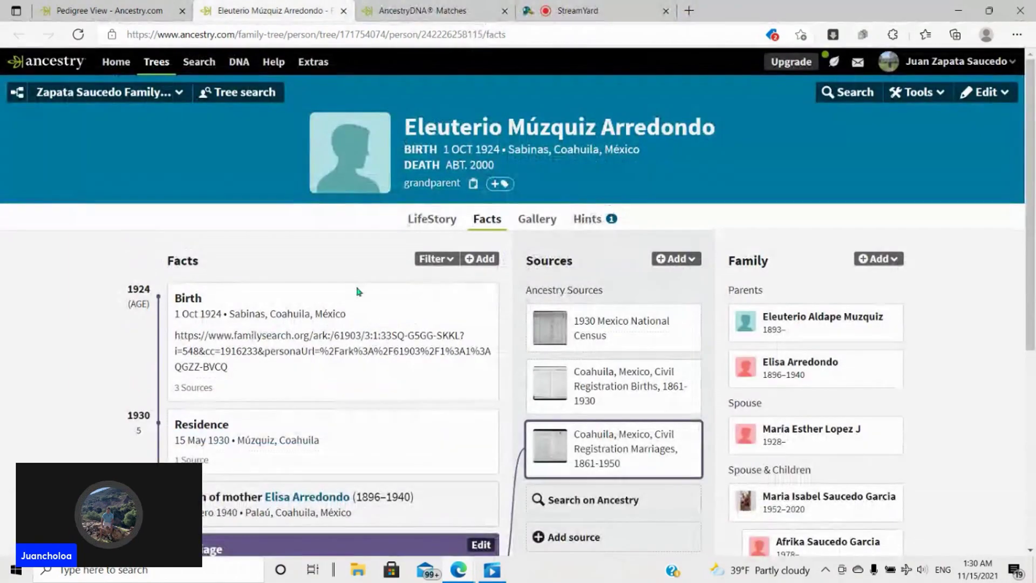
scroll(372, 308, down, 6)
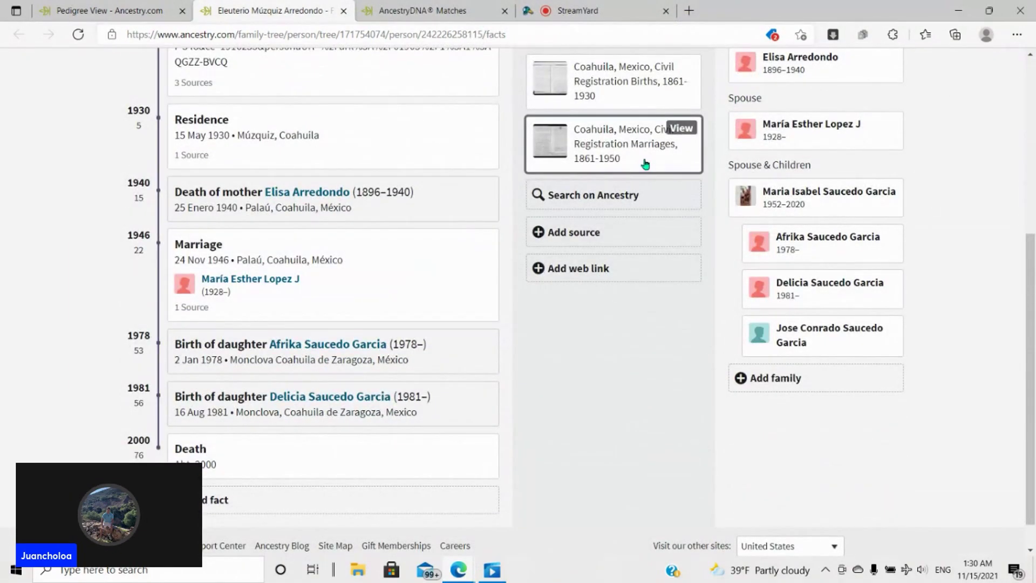
scroll(377, 243, up, 3)
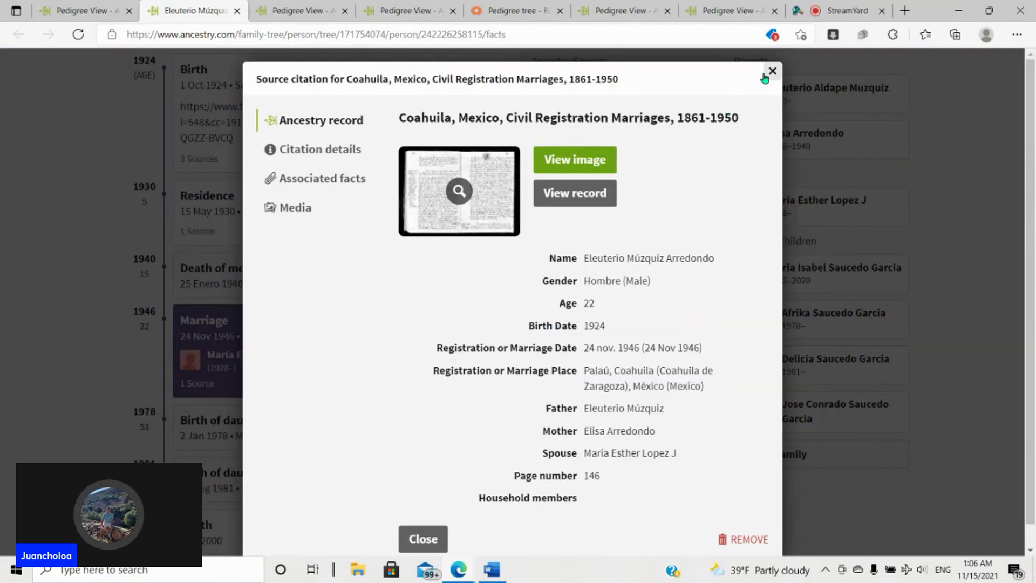
Step: Close the marriage source citation dialog and scroll back through the grandfather's Facts page
click(772, 71)
scroll(494, 152, up, 4)
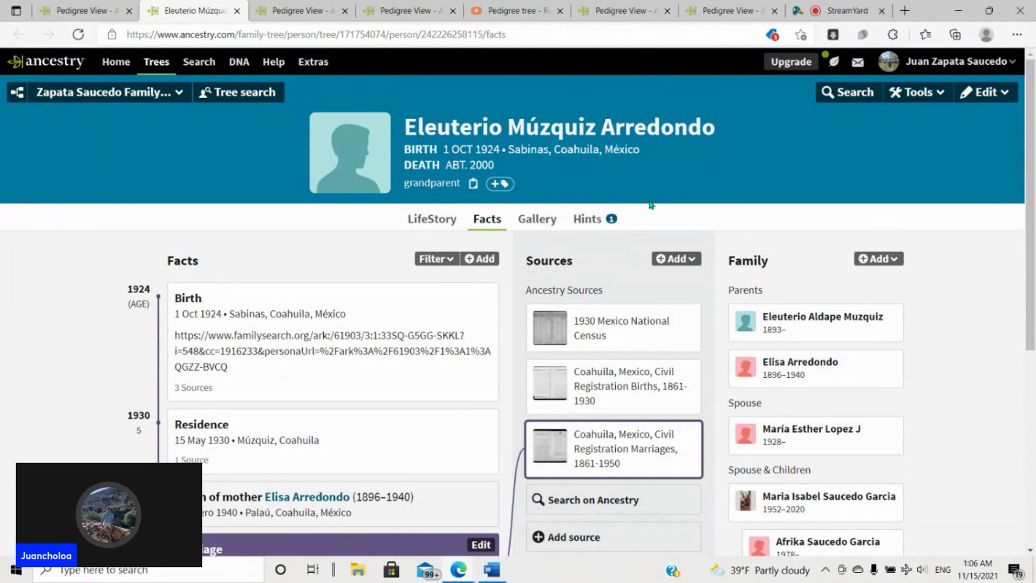
scroll(626, 249, down, 4)
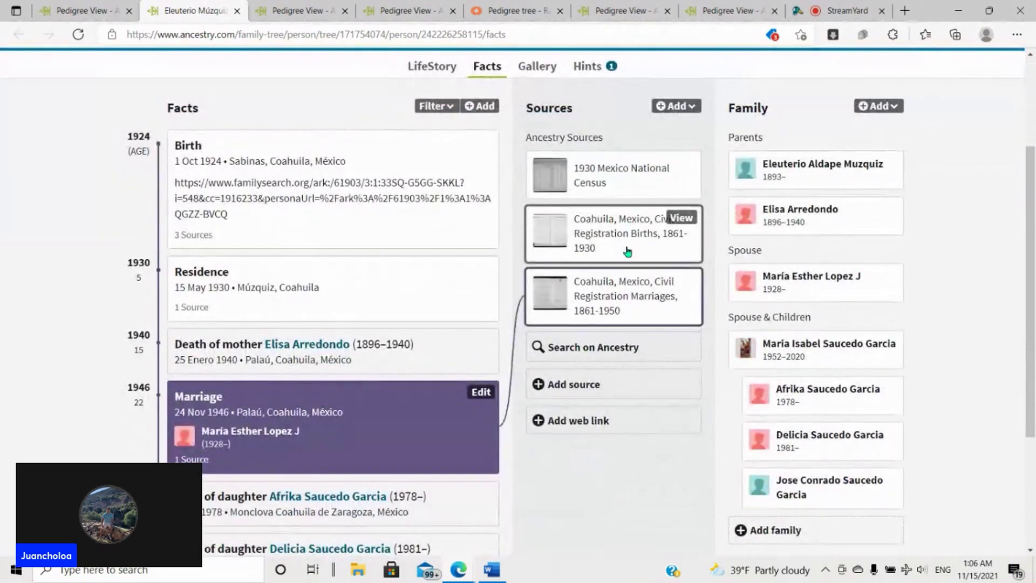
scroll(623, 400, up, 4)
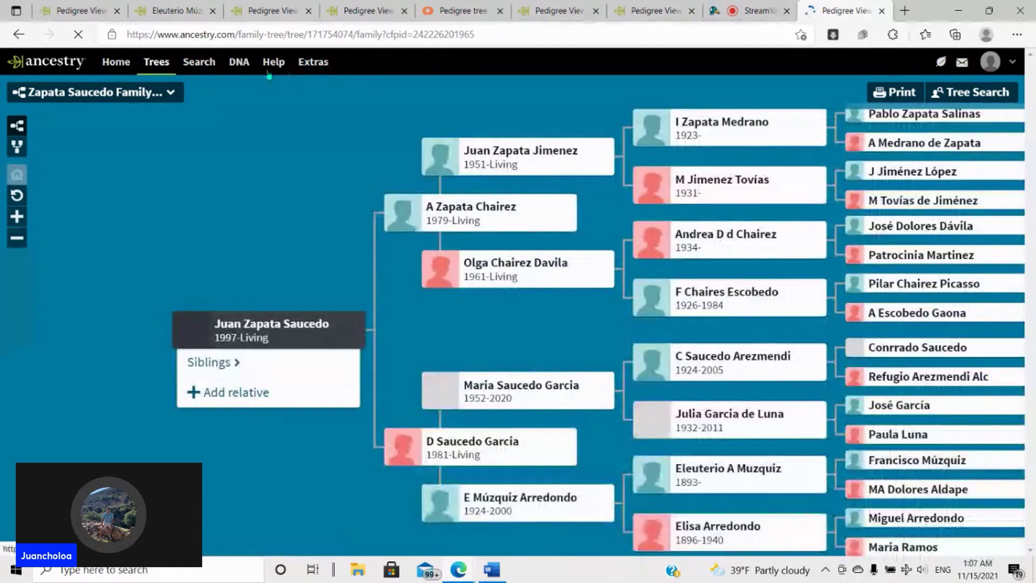
Step: Go to the DNA Matches list from the DNA menu
mouse_move(239, 62)
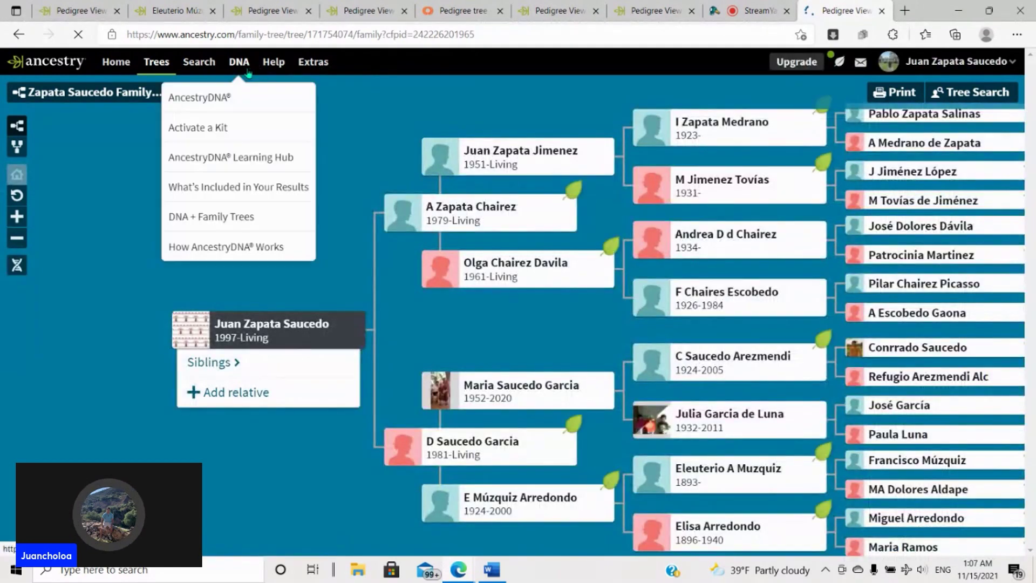
click(233, 158)
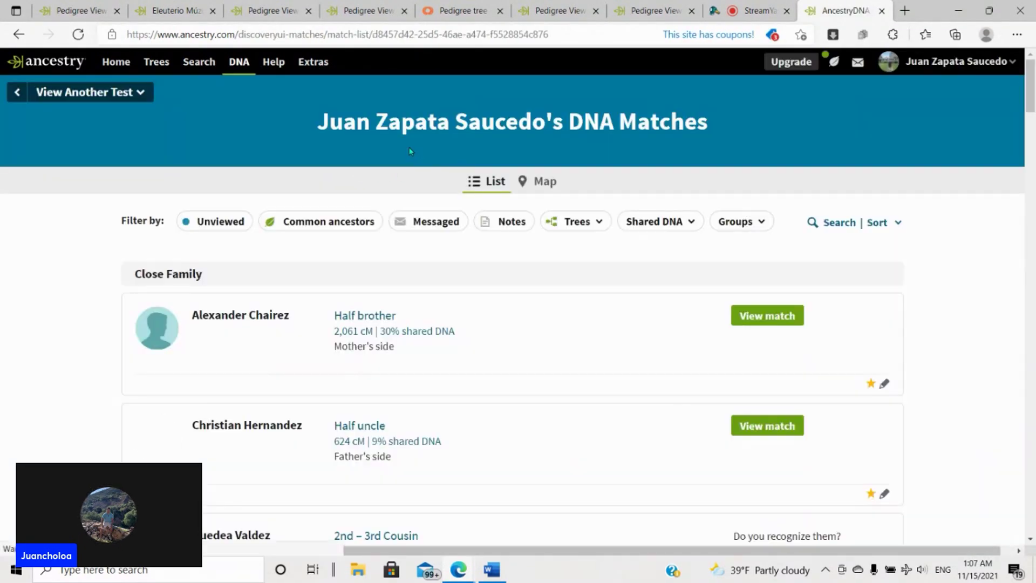
scroll(410, 150, down, 4)
scroll(410, 150, up, 4)
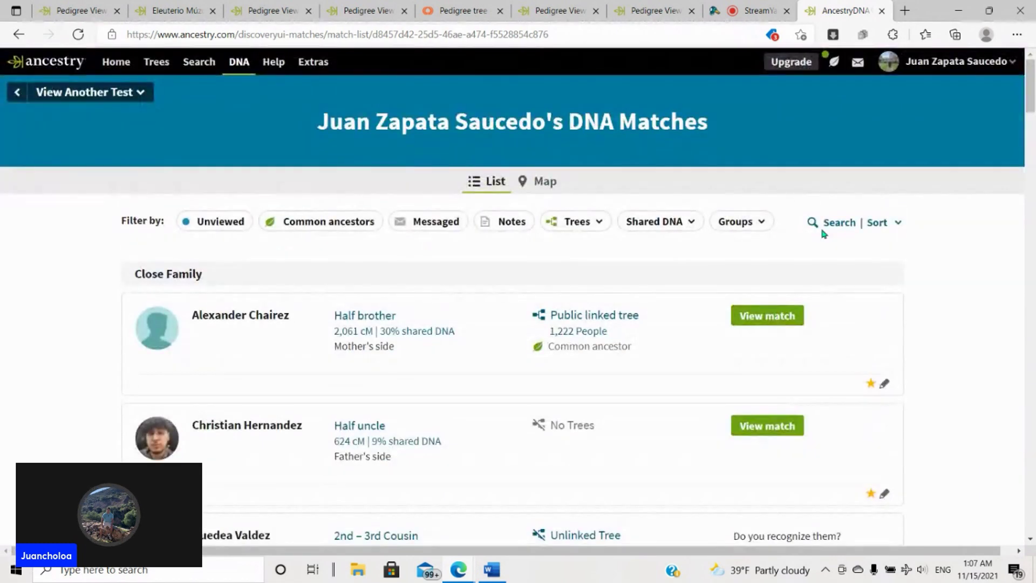
Step: Search matches by the name 'muzquiz' and review the resulting cousins
click(826, 229)
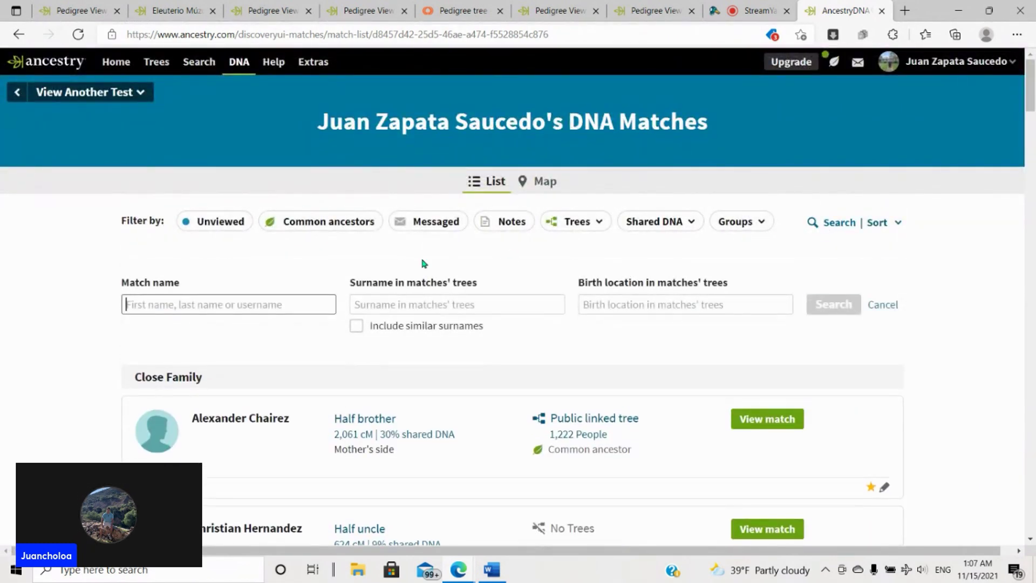
text(muzquiz)
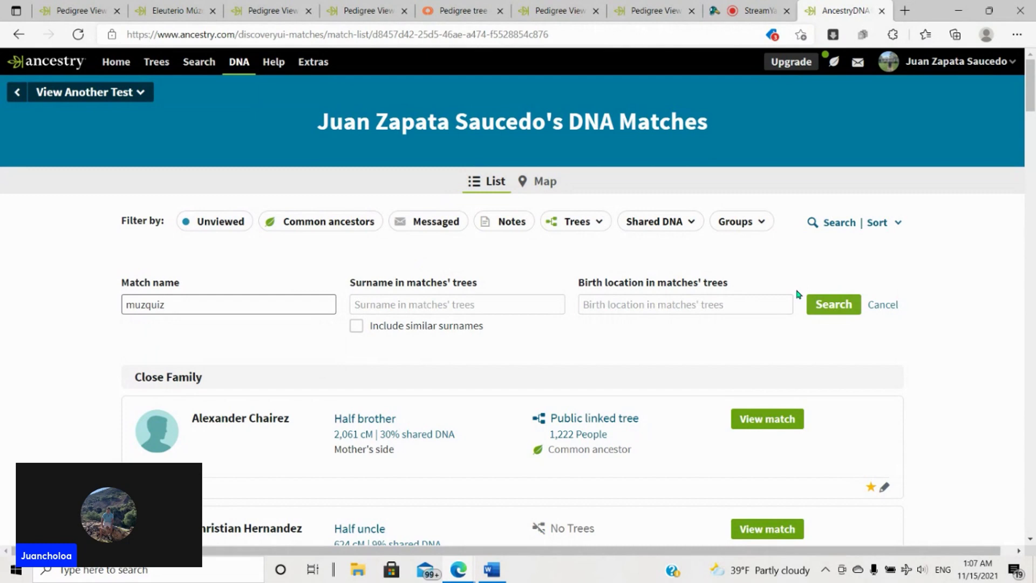
click(825, 304)
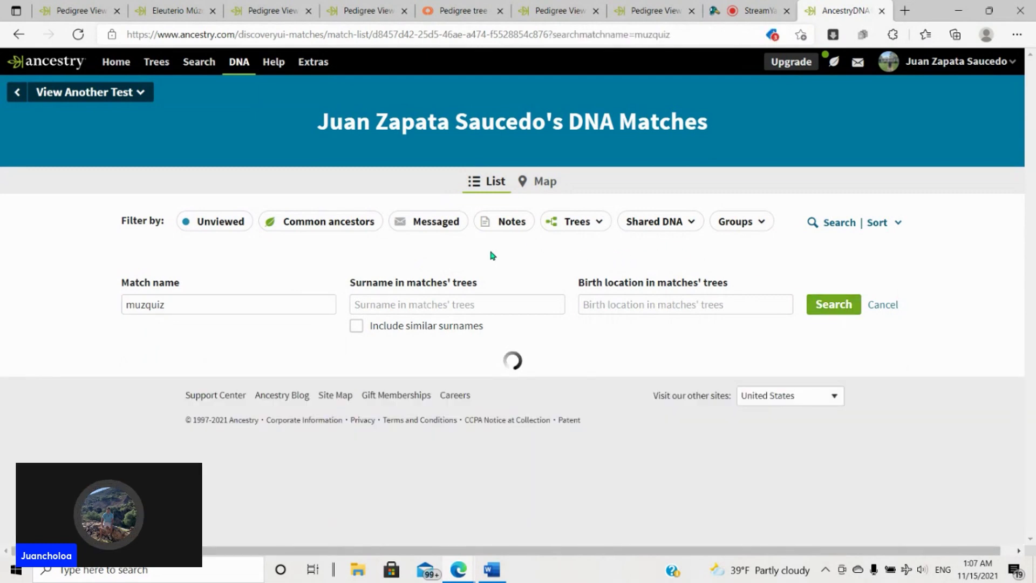
scroll(281, 324, down, 5)
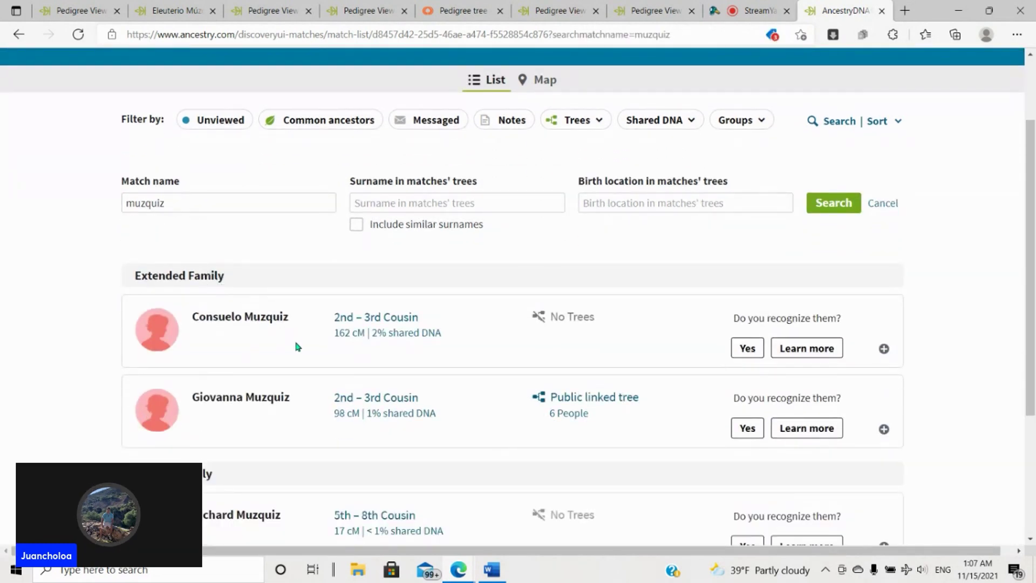
scroll(317, 310, up, 2)
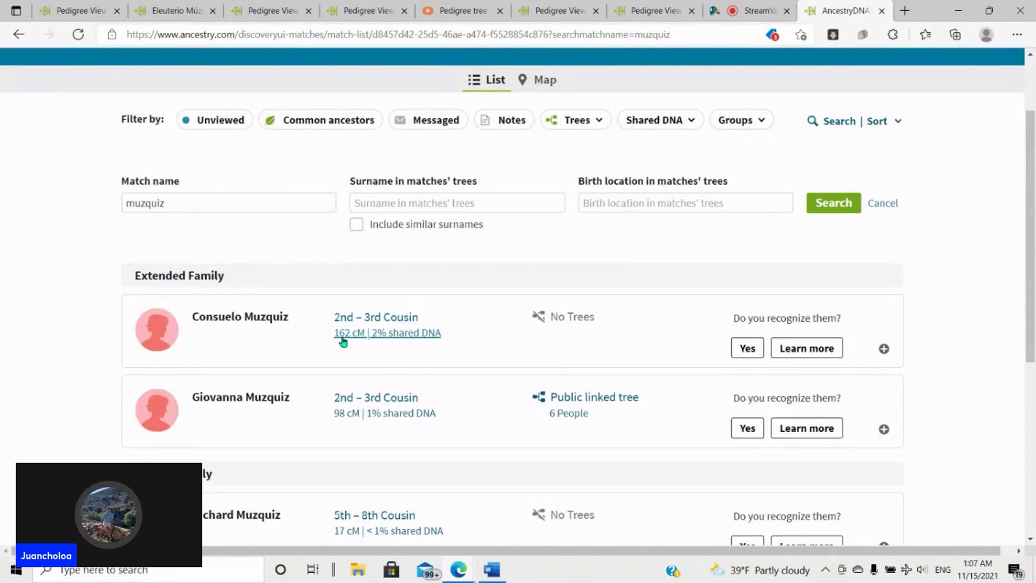
scroll(474, 354, down, 4)
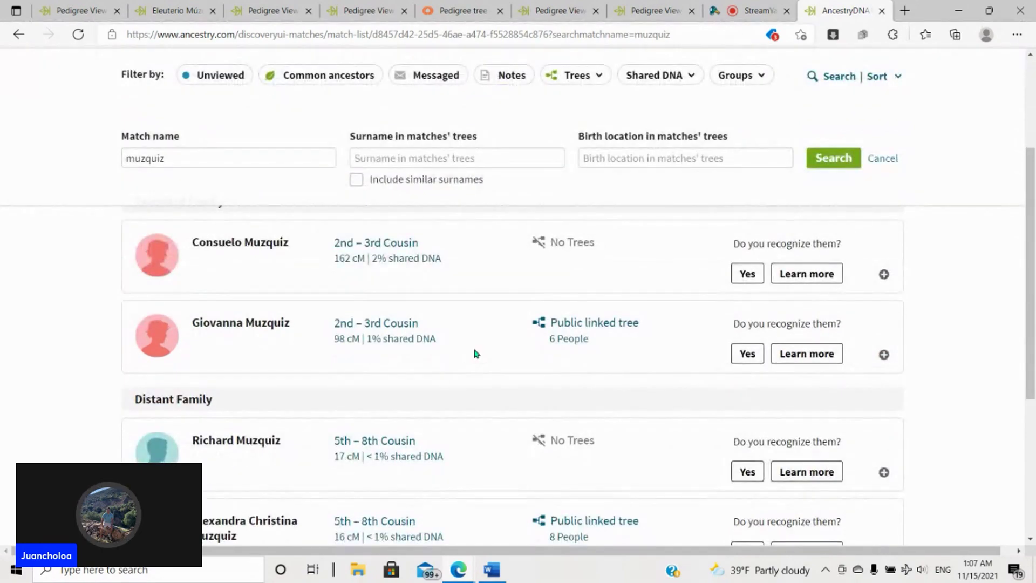
scroll(475, 353, up, 5)
scroll(474, 351, down, 3)
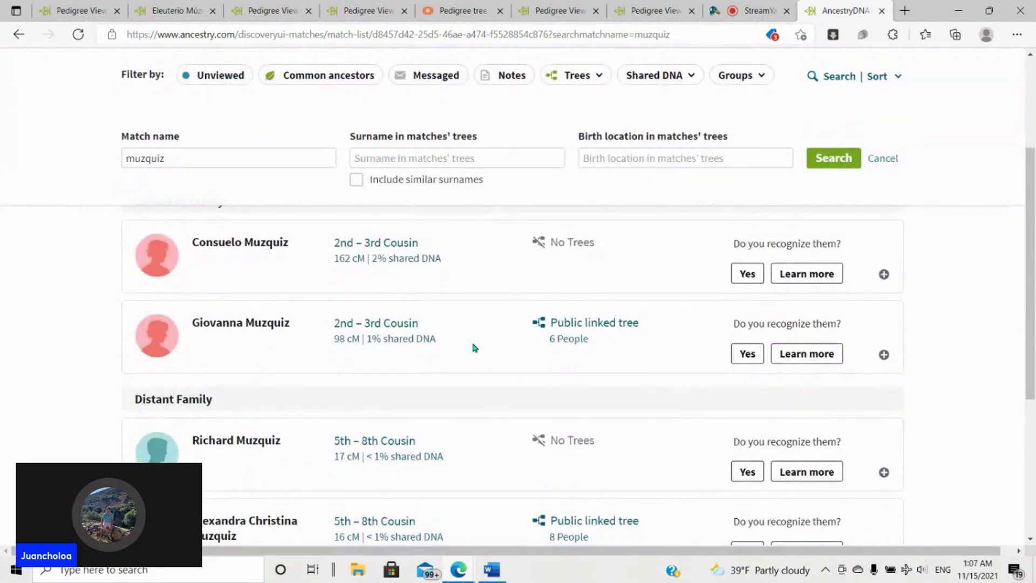
scroll(473, 348, up, 1)
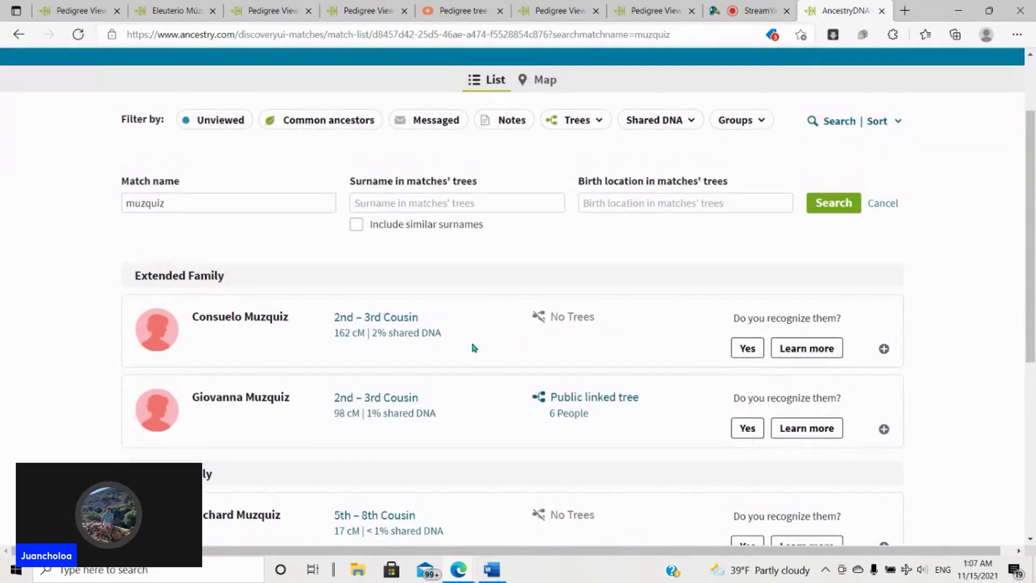
Step: In a new tab, run a Bing image search for 'great uncle chart'
click(900, 14)
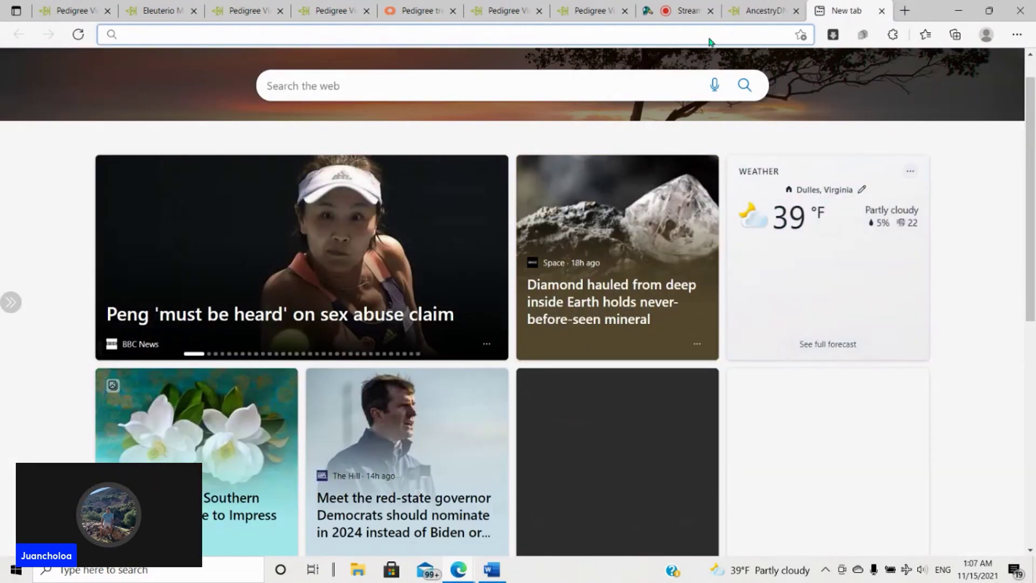
text(goog)
key(BackSpace)
key(BackSpace)
key(BackSpace)
key(BackSpace)
key(BackSpace)
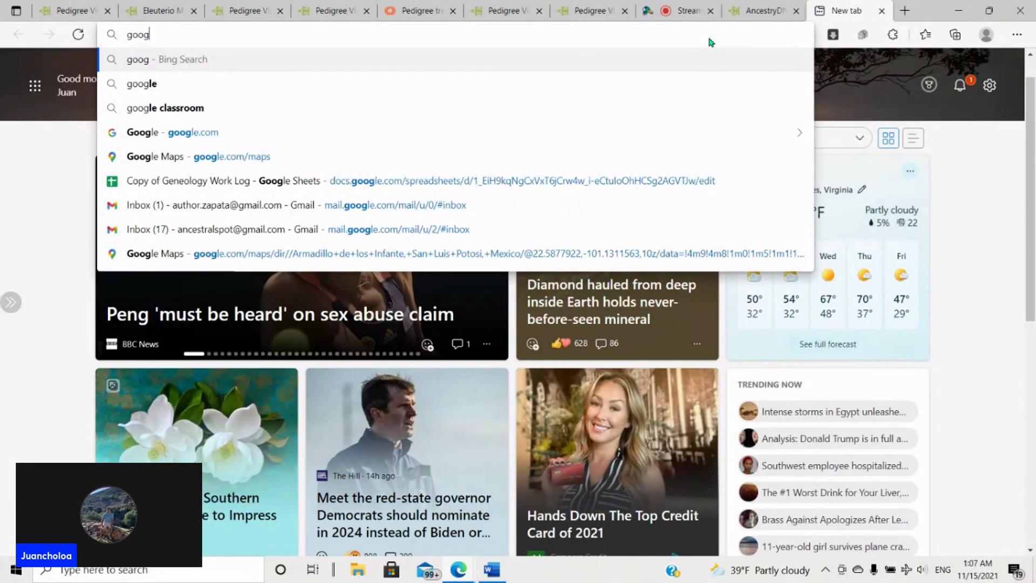
text(great)
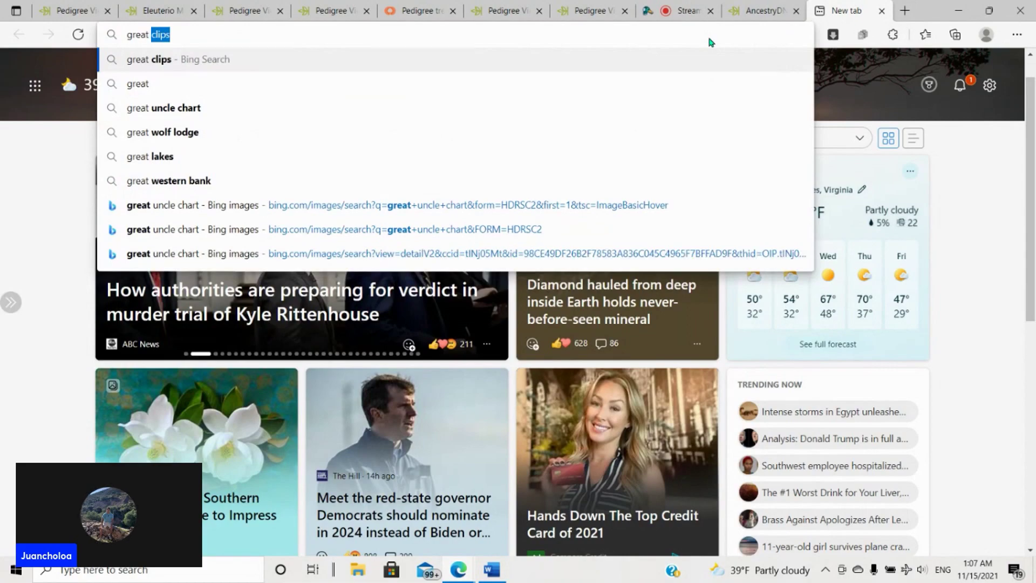
click(531, 205)
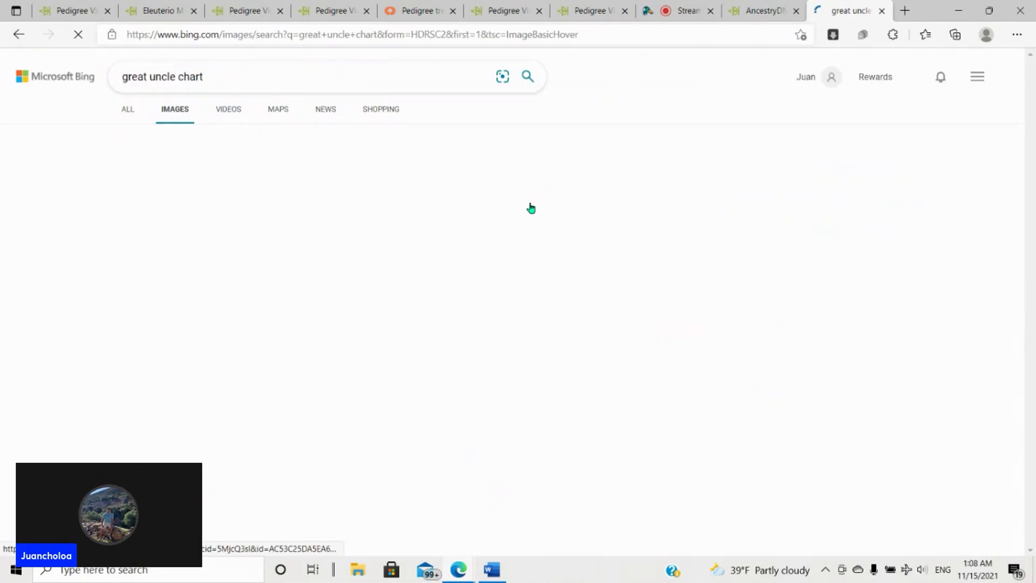
Step: Browse the chart results and enlarge the Table of Consanguinity image
scroll(593, 296, down, 3)
scroll(620, 335, up, 3)
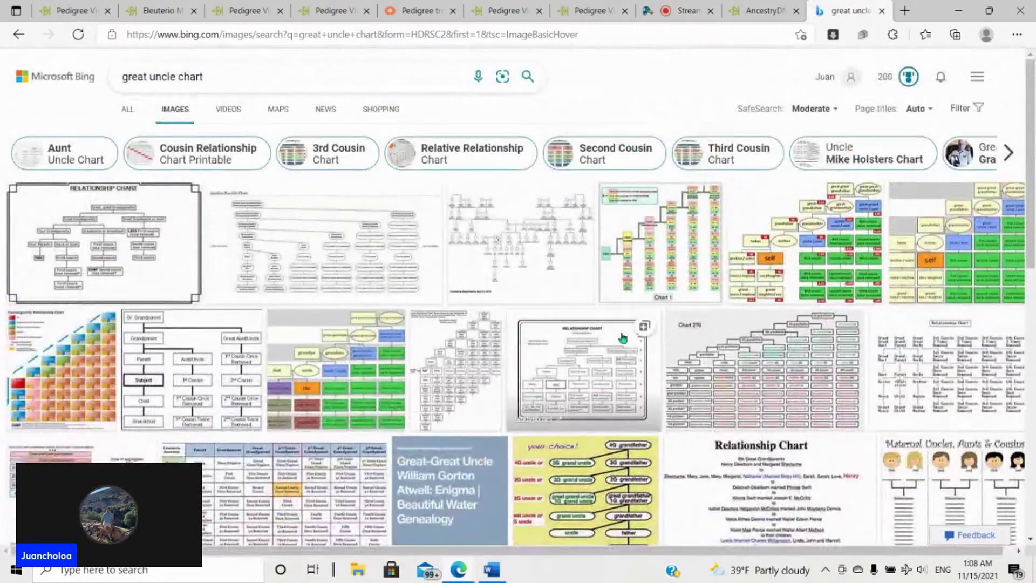
scroll(626, 340, down, 2)
scroll(739, 330, down, 1)
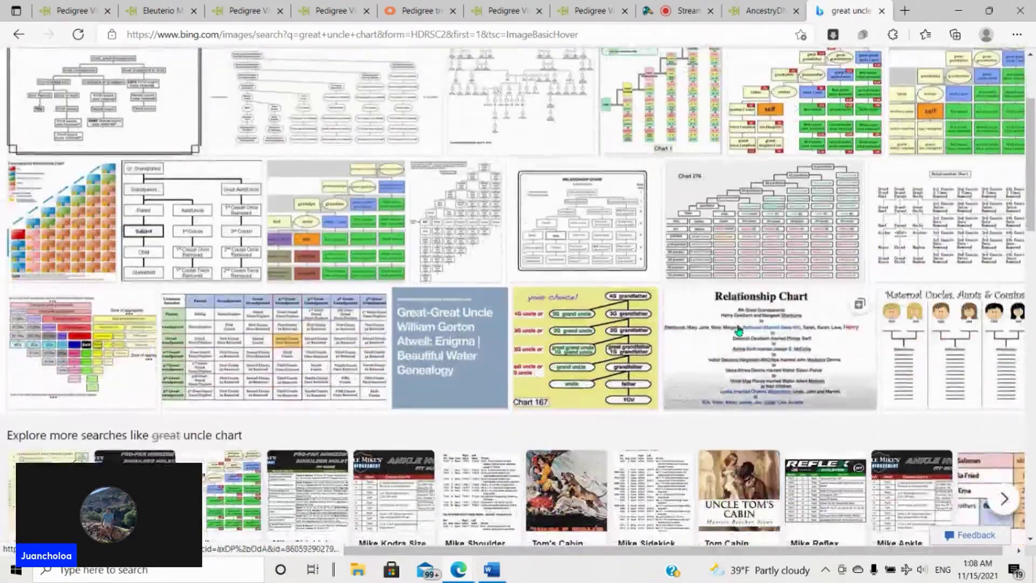
scroll(739, 330, down, 1)
scroll(557, 348, up, 4)
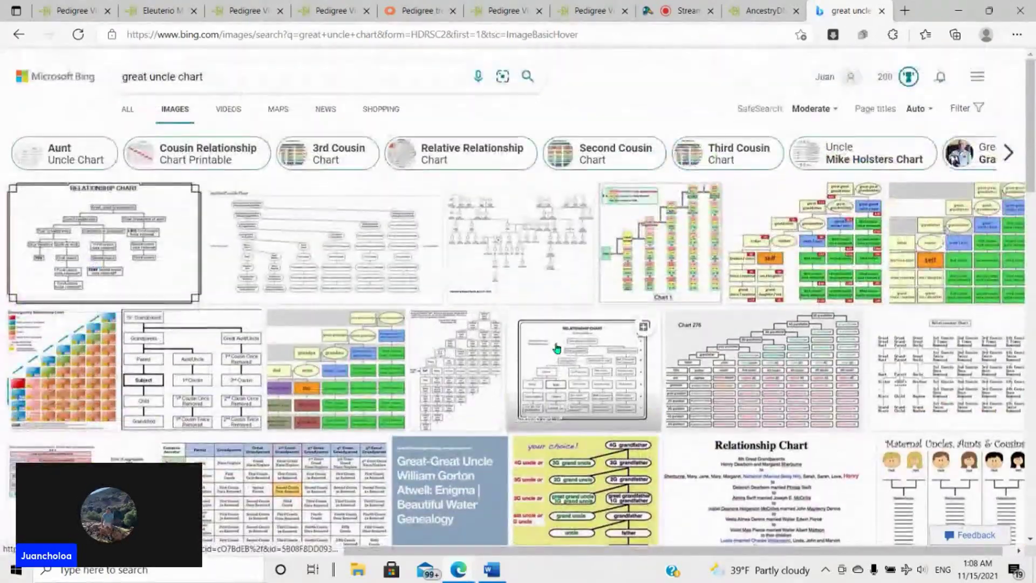
scroll(465, 332, down, 3)
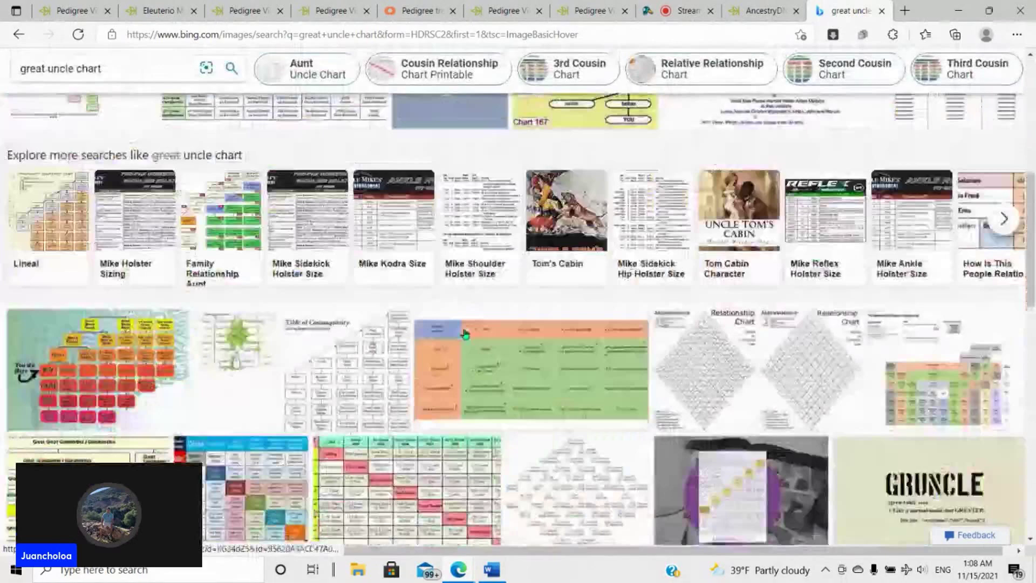
scroll(465, 334, down, 1)
click(365, 334)
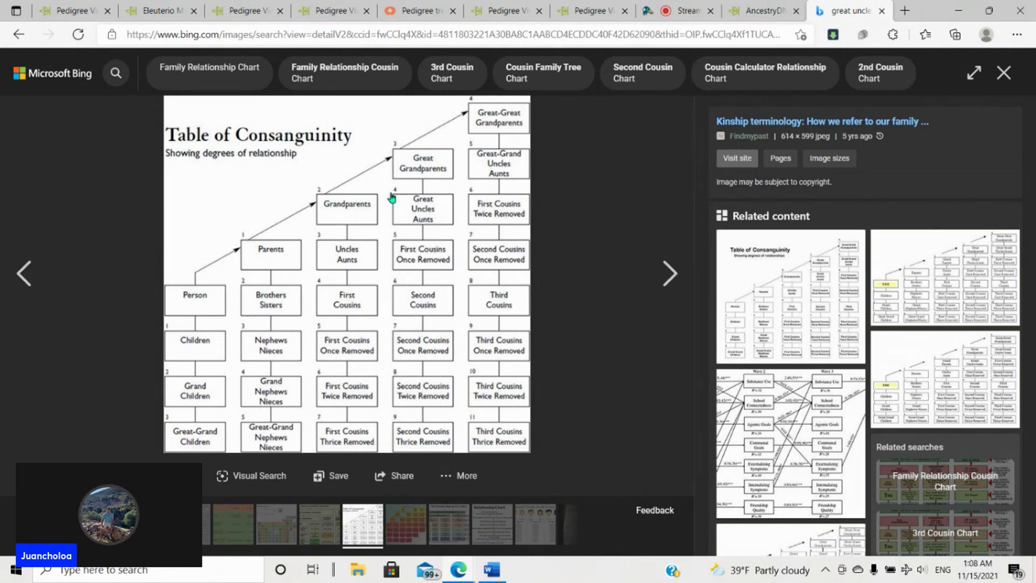
Step: Close the Múzquiz DNA match results and the grandfather's facts page
click(763, 11)
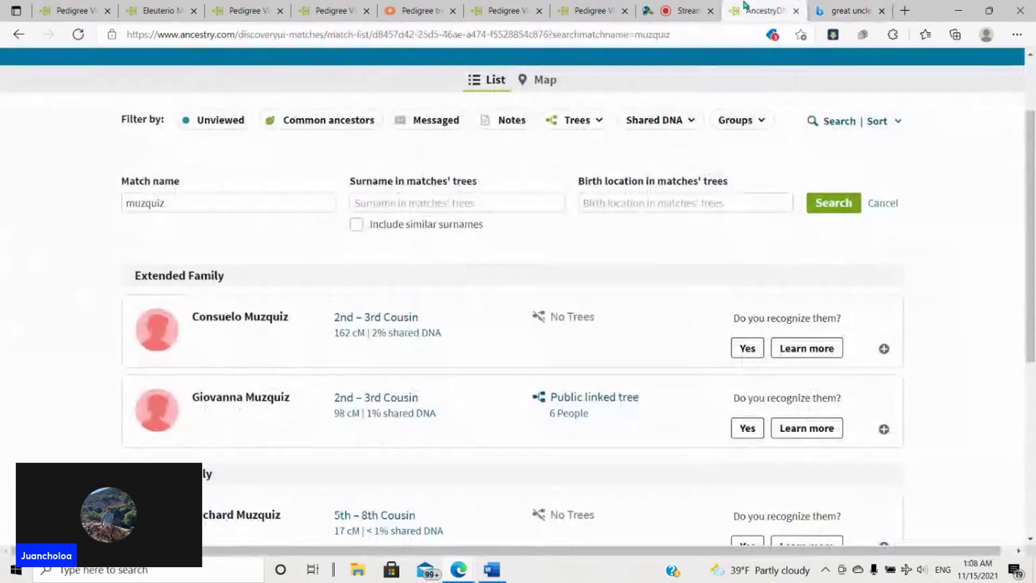
scroll(510, 308, down, 2)
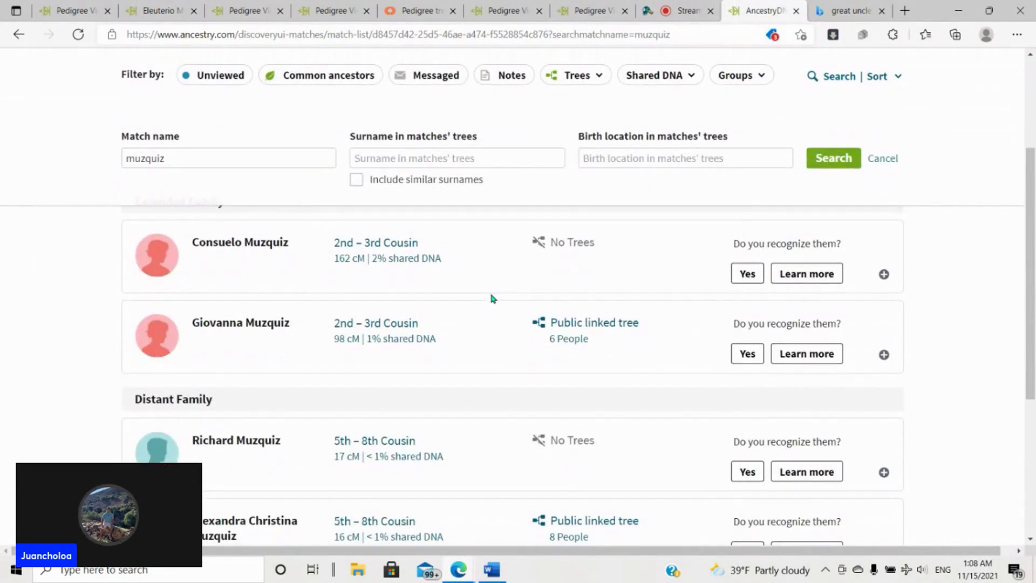
scroll(492, 298, up, 2)
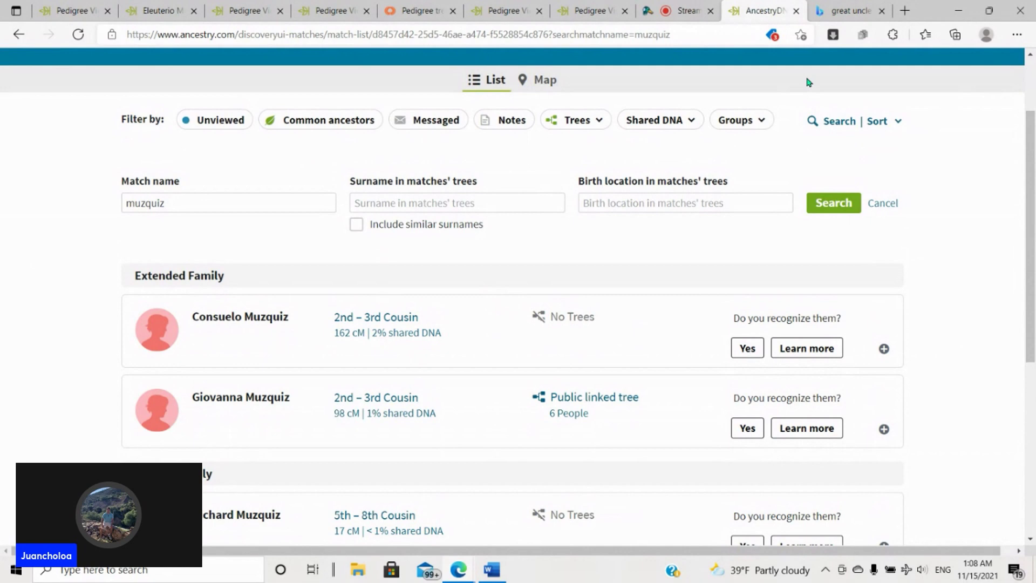
click(796, 10)
click(170, 7)
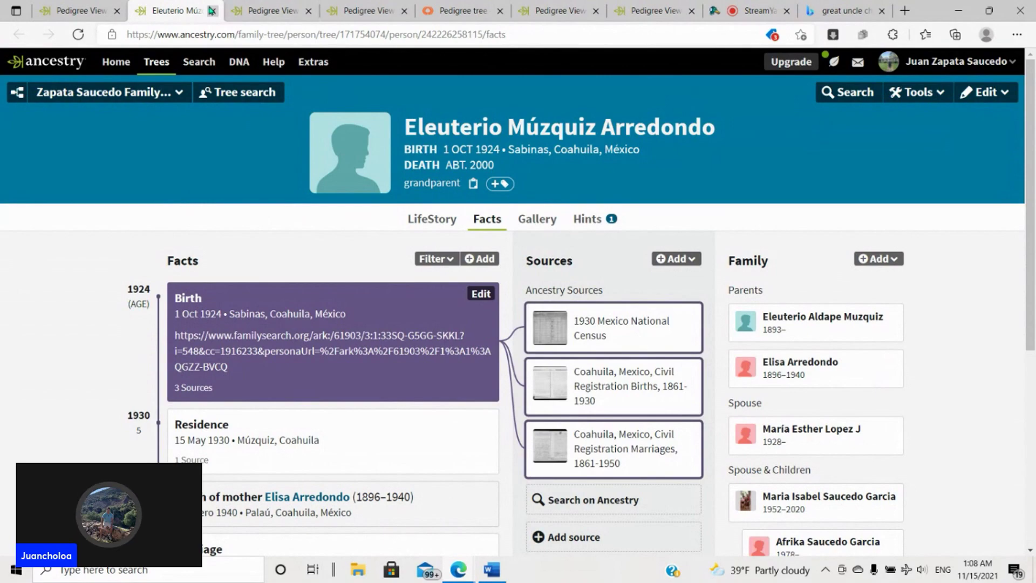
click(211, 11)
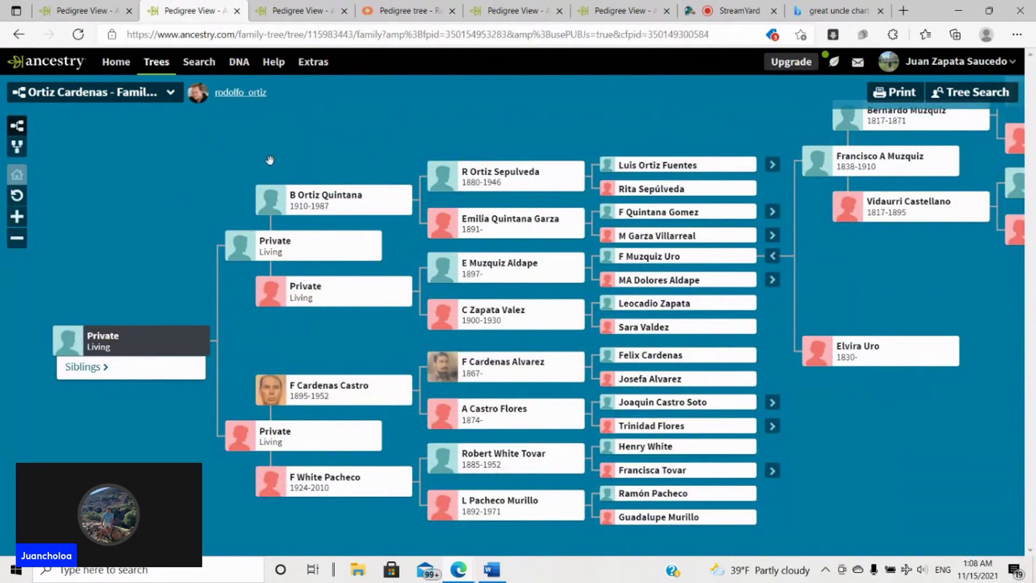
right_click(260, 94)
click(280, 105)
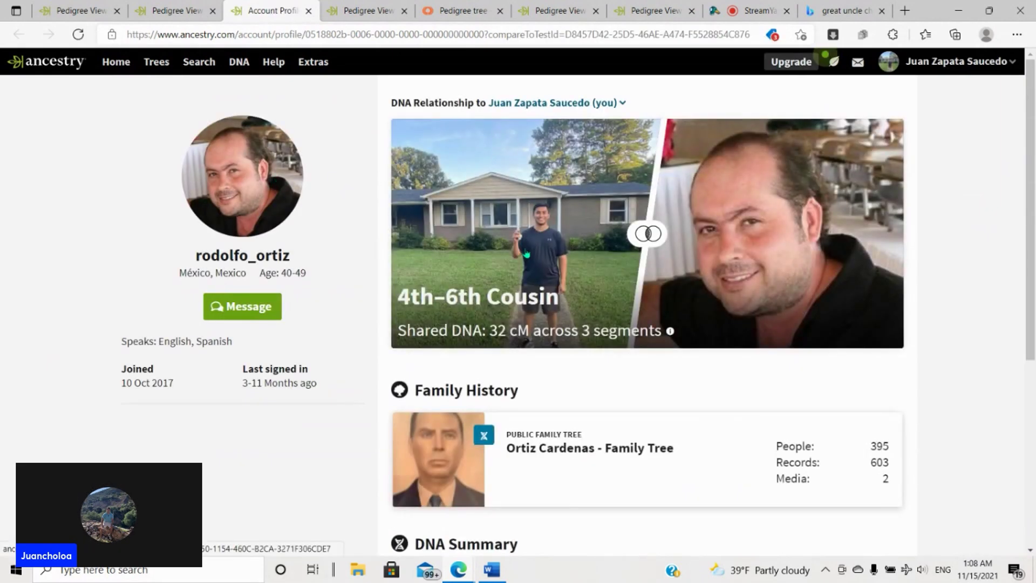
click(308, 11)
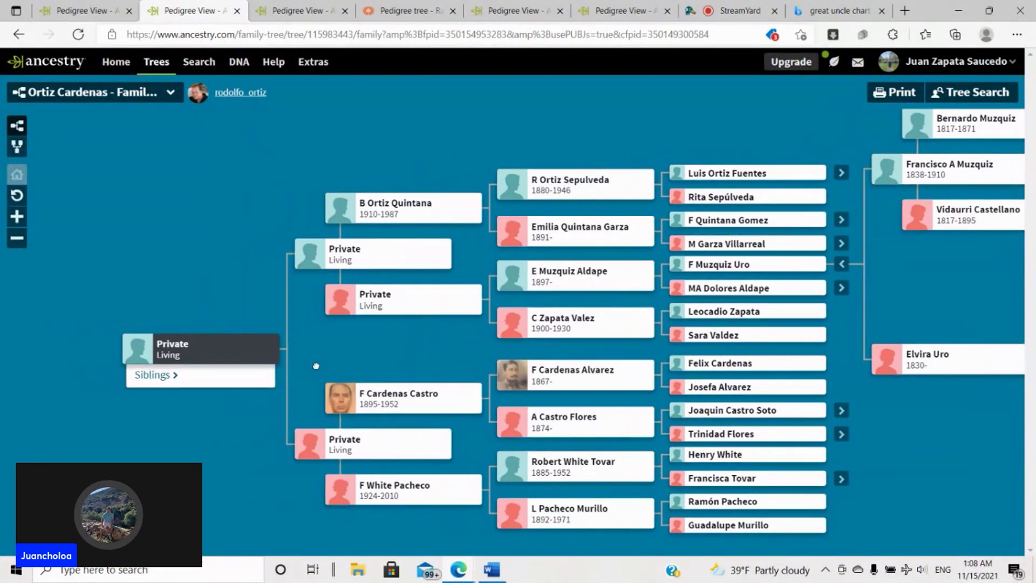
key(ctrl+shift+Tab)
Step: View the grandfather's summary card in the Zapata Saucedo pedigree
drag(460, 343, 334, 333)
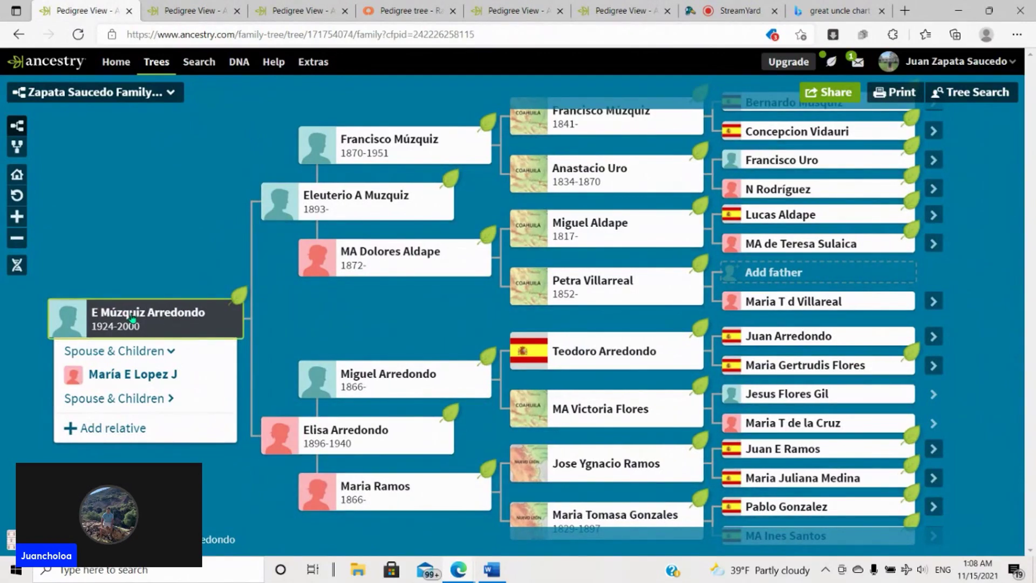
click(132, 318)
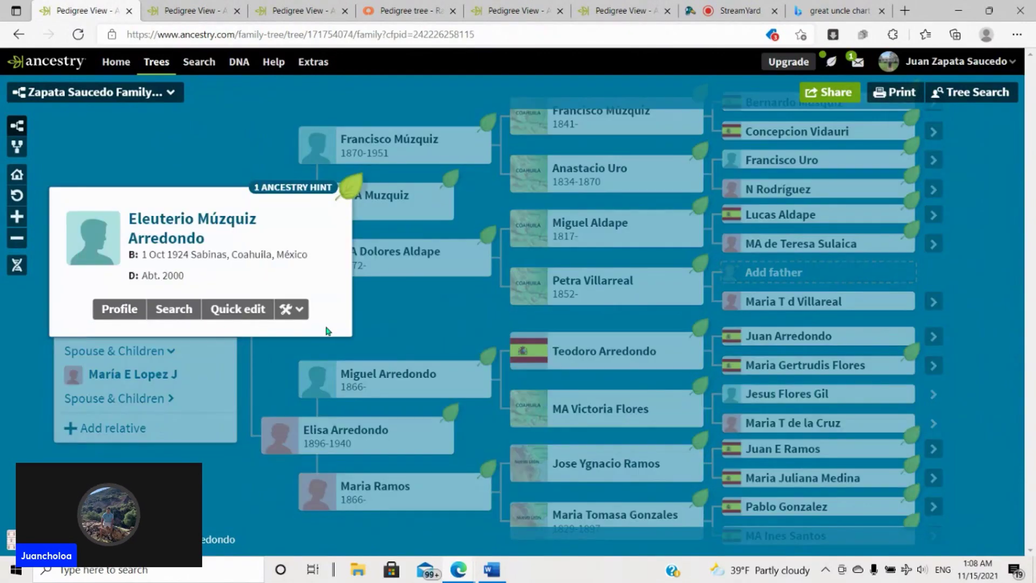
click(411, 321)
drag(404, 323, 348, 374)
click(194, 11)
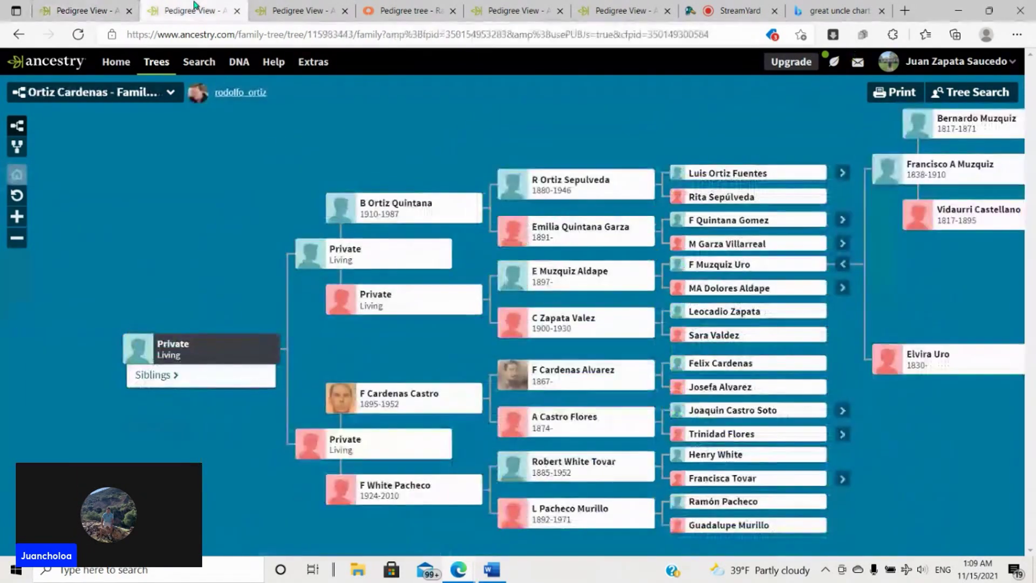
scroll(312, 351, up, 5)
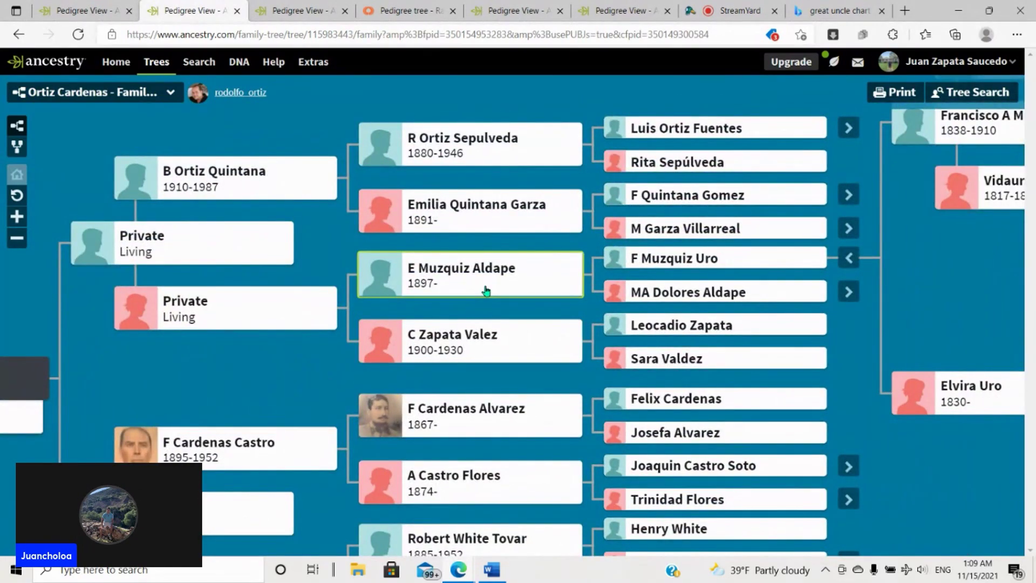
click(486, 291)
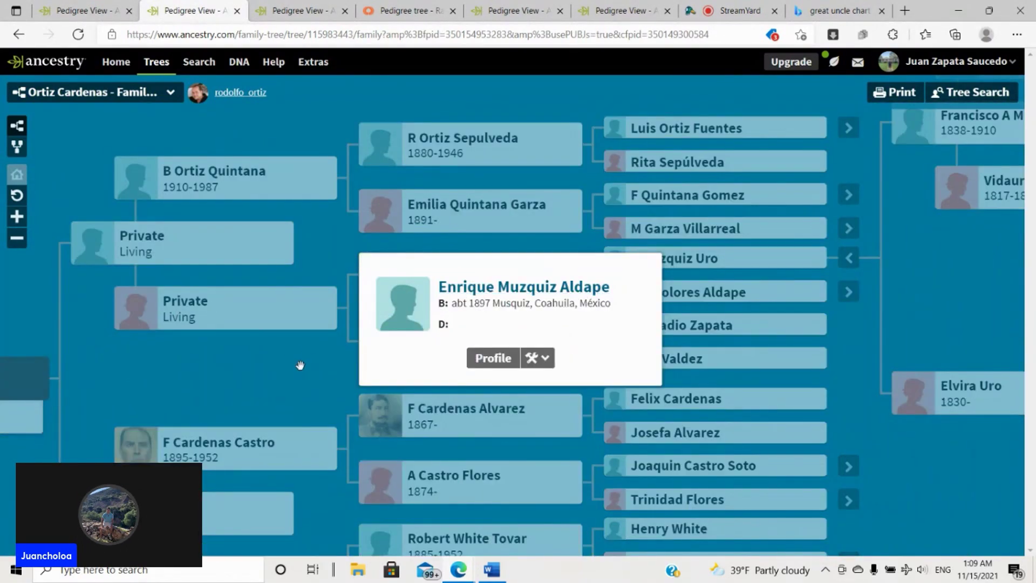
click(331, 371)
drag(300, 372, 236, 385)
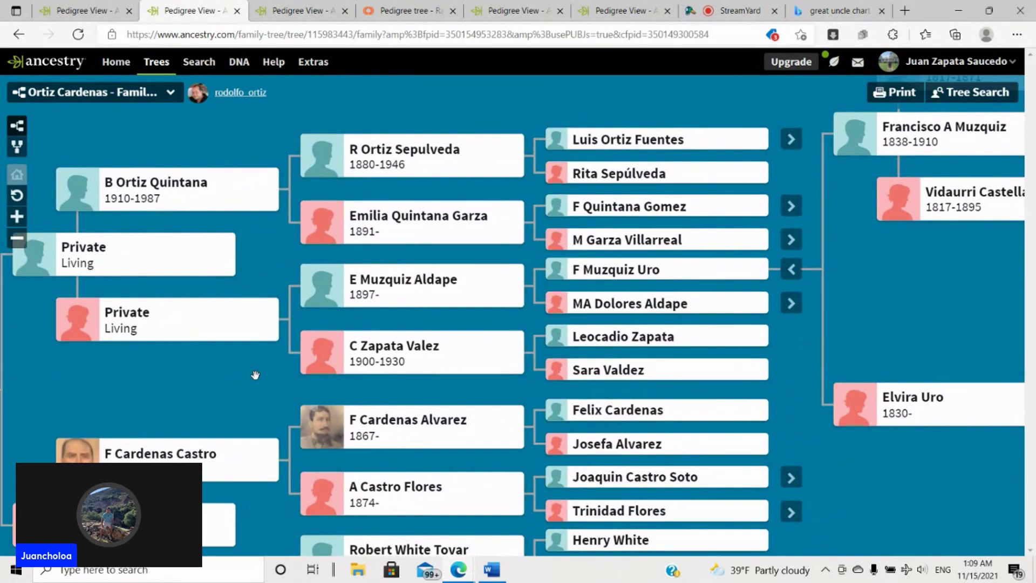
drag(469, 315, 432, 327)
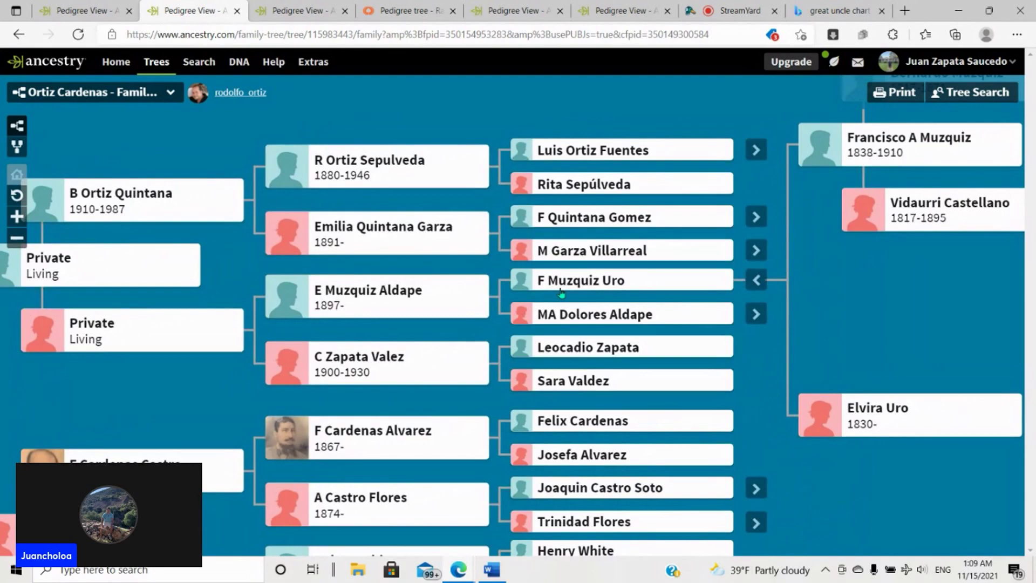
click(567, 285)
click(452, 328)
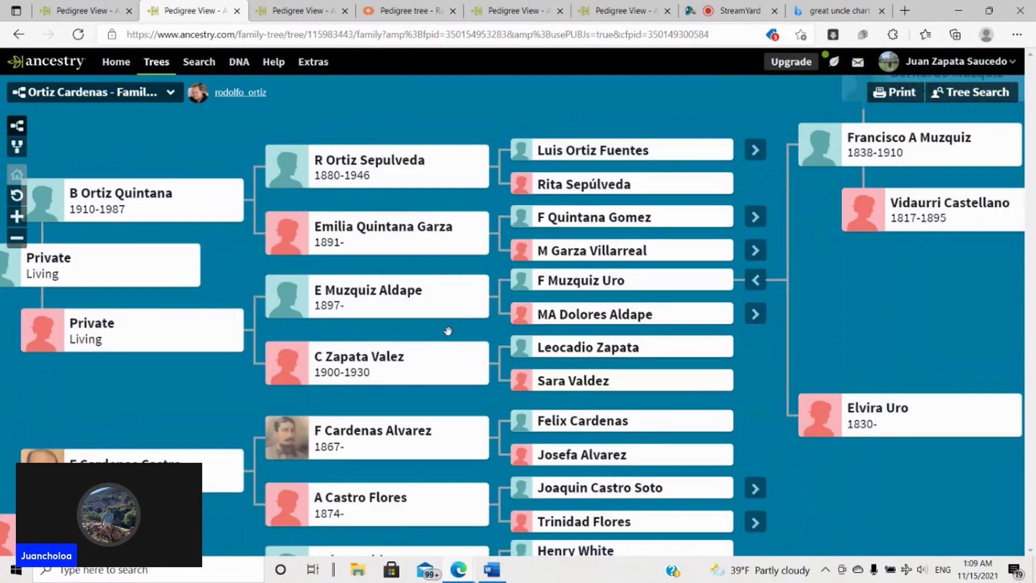
click(524, 323)
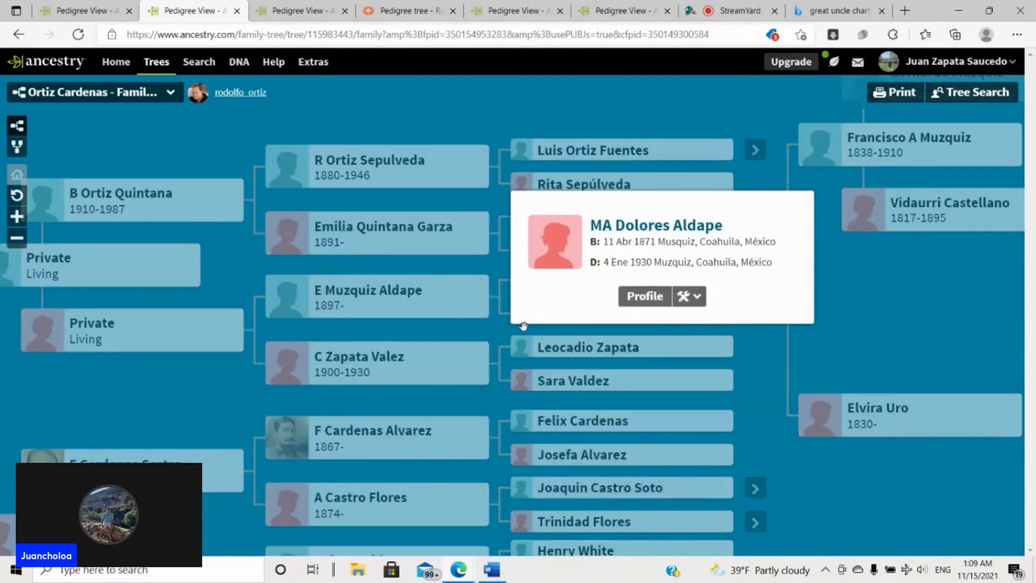
click(431, 330)
Step: In the Zapata Saucedo tree, compare the Múzquiz and Aldape great-great-grandparents' cards
key(ctrl+shift+Tab)
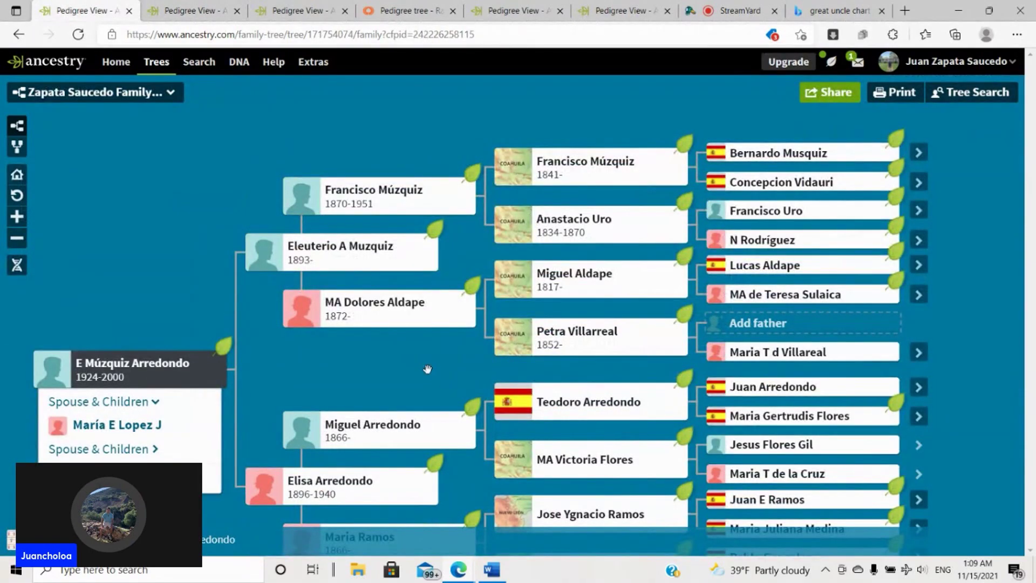
drag(427, 369, 393, 391)
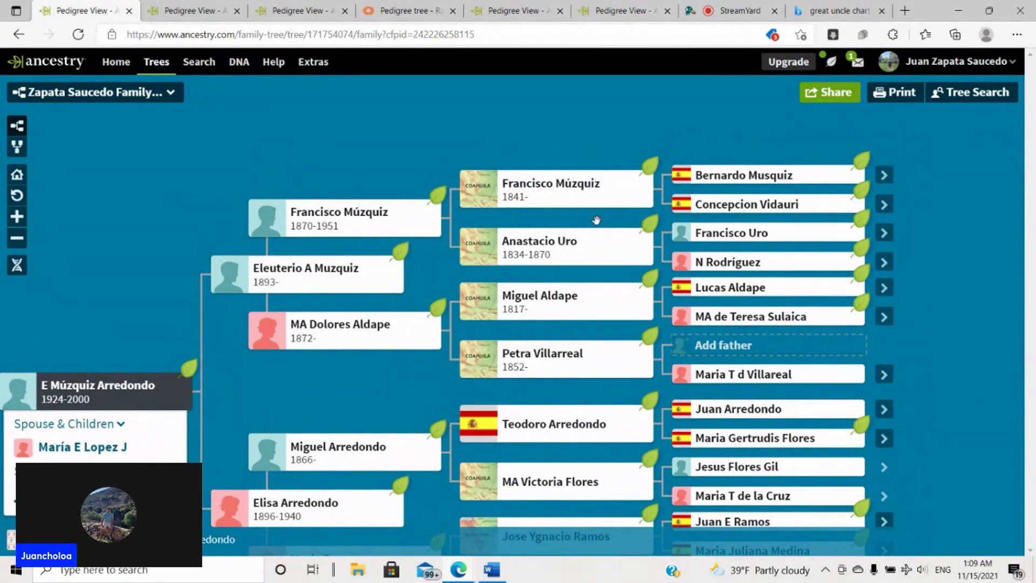
drag(596, 220, 546, 227)
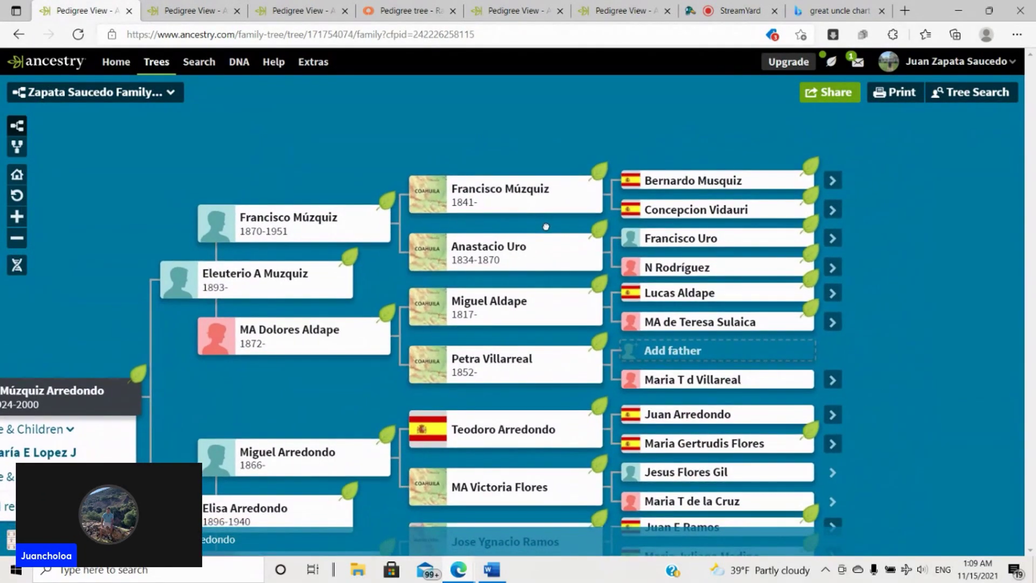
drag(325, 232, 464, 210)
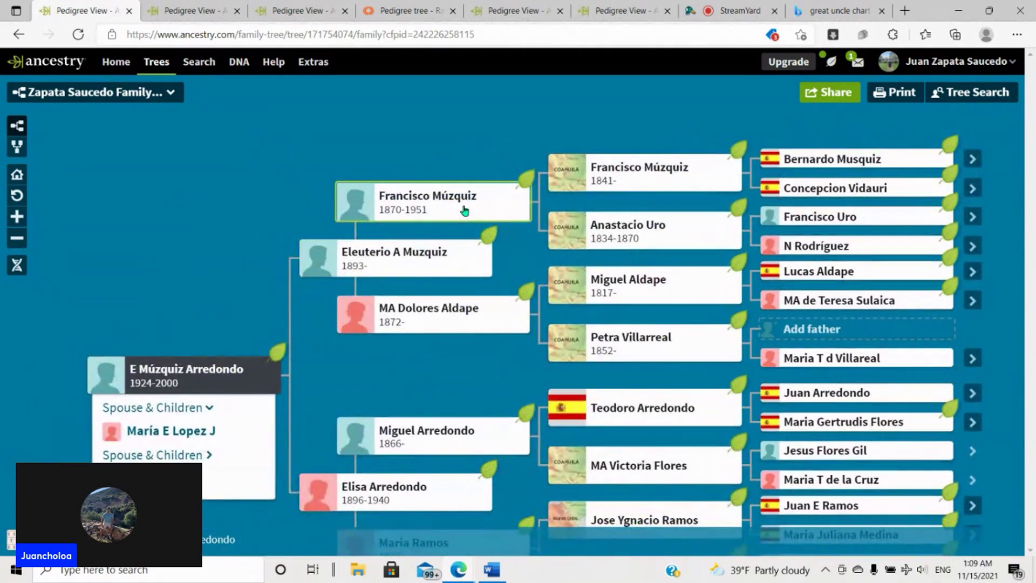
click(464, 210)
click(310, 166)
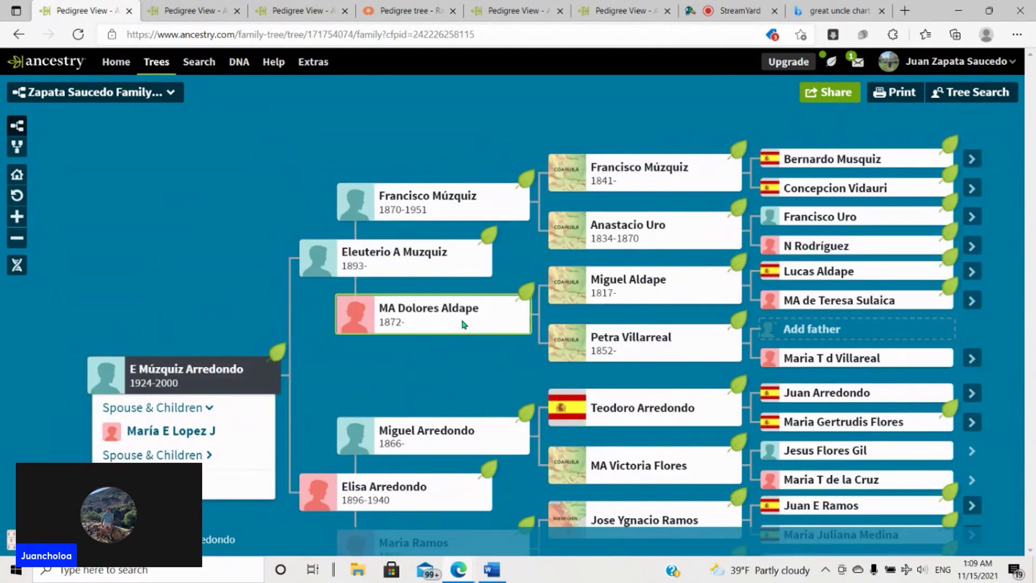
click(463, 324)
click(264, 217)
Step: Open the great-grandfather's profile, born 1893 in Múzquiz, in a new tab
drag(379, 260, 453, 230)
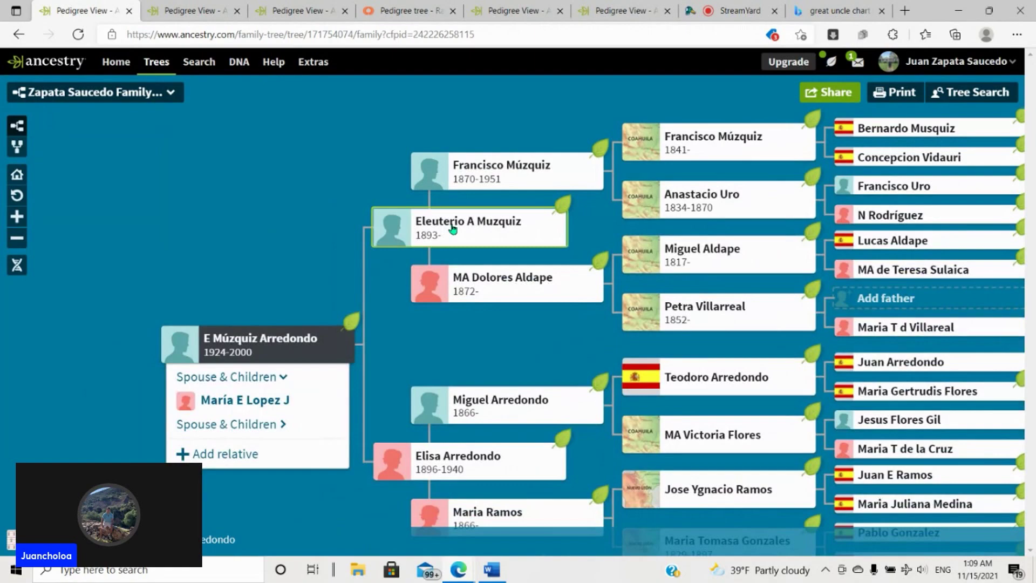
click(466, 232)
right_click(500, 239)
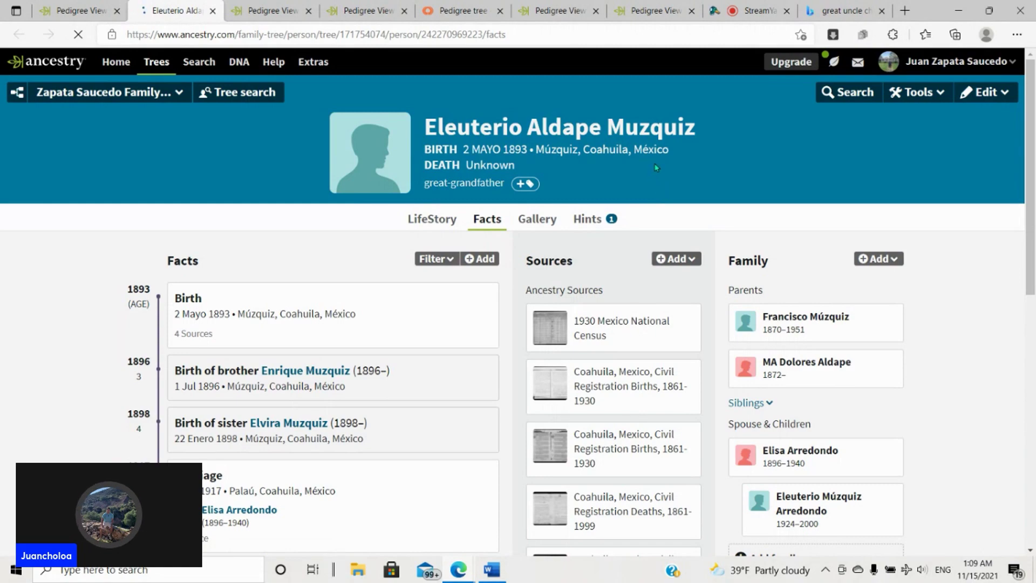
Step: Open the great-grandfather's brother (born 1896) from Siblings and check his 1919 marriage fact
scroll(874, 253, down, 3)
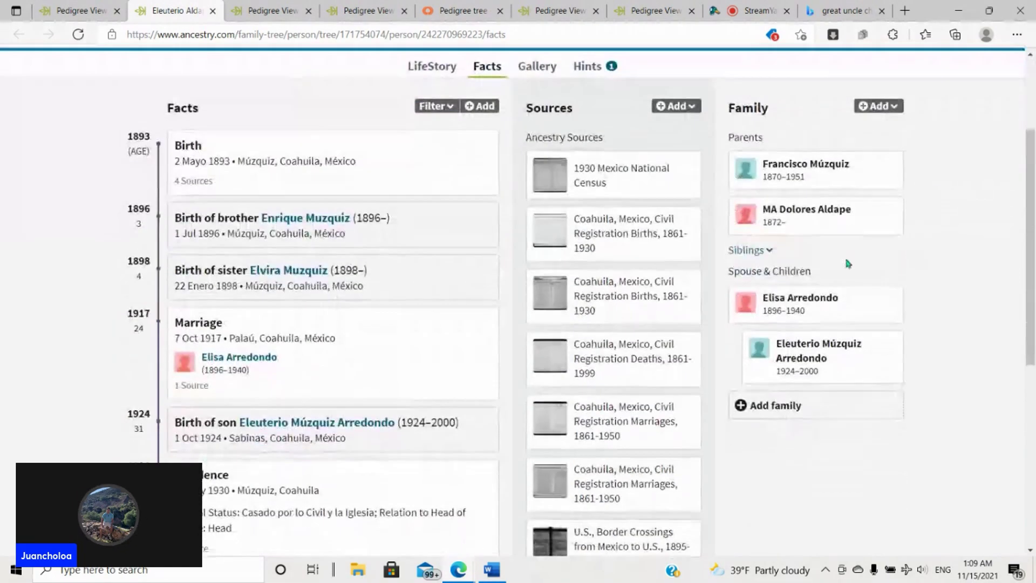
click(753, 250)
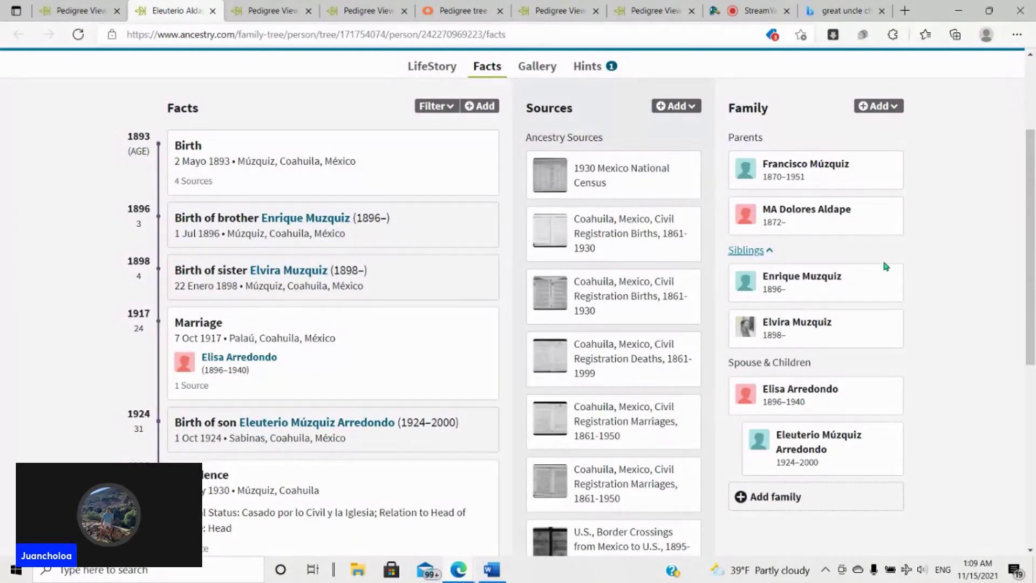
click(796, 281)
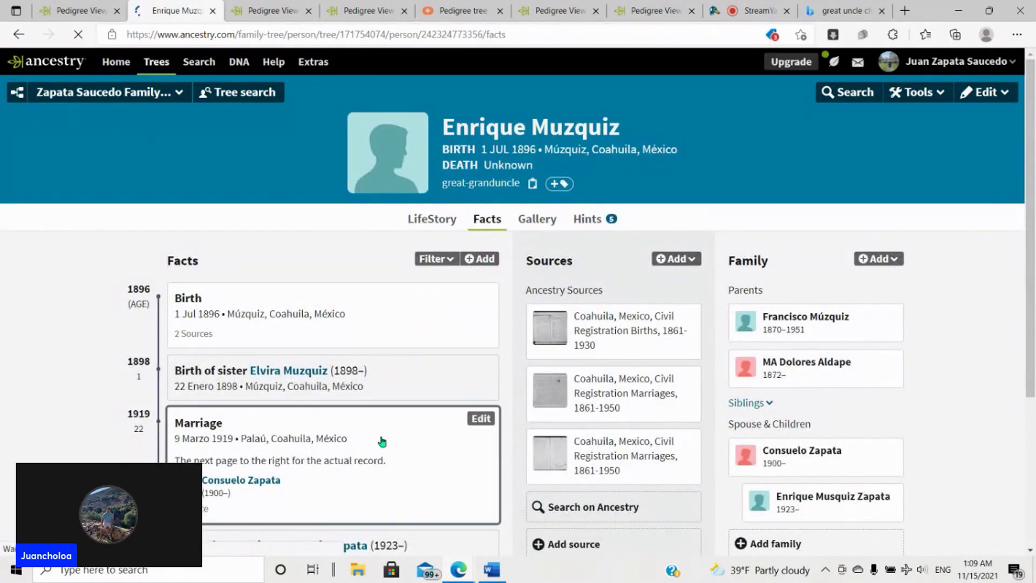
scroll(356, 391, down, 3)
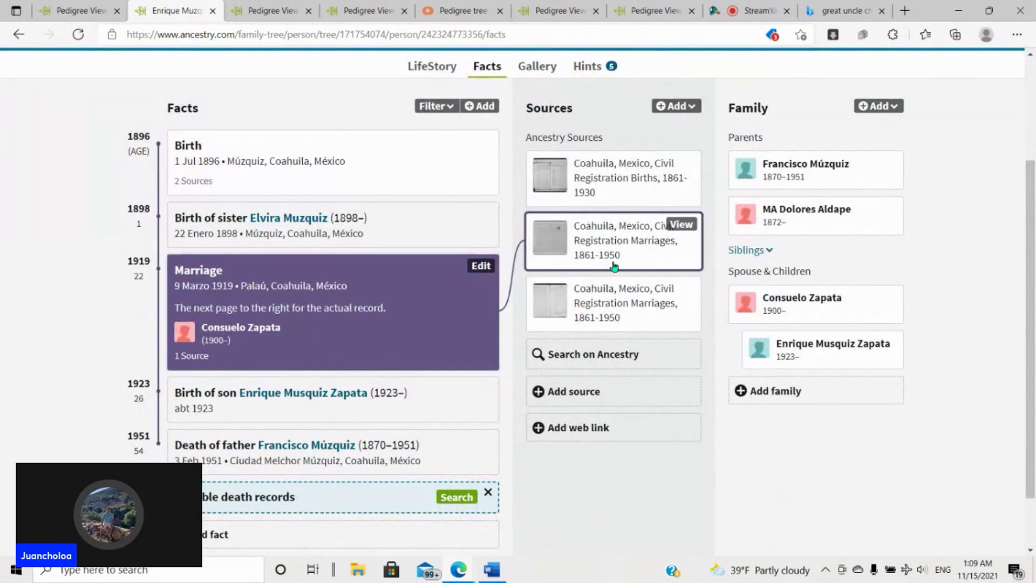
scroll(356, 390, up, 3)
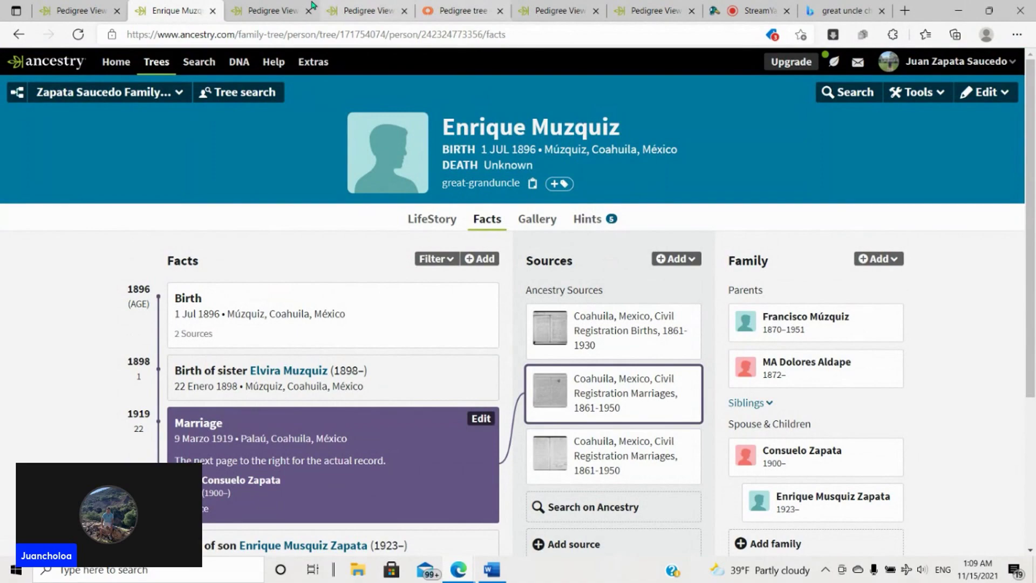
click(275, 10)
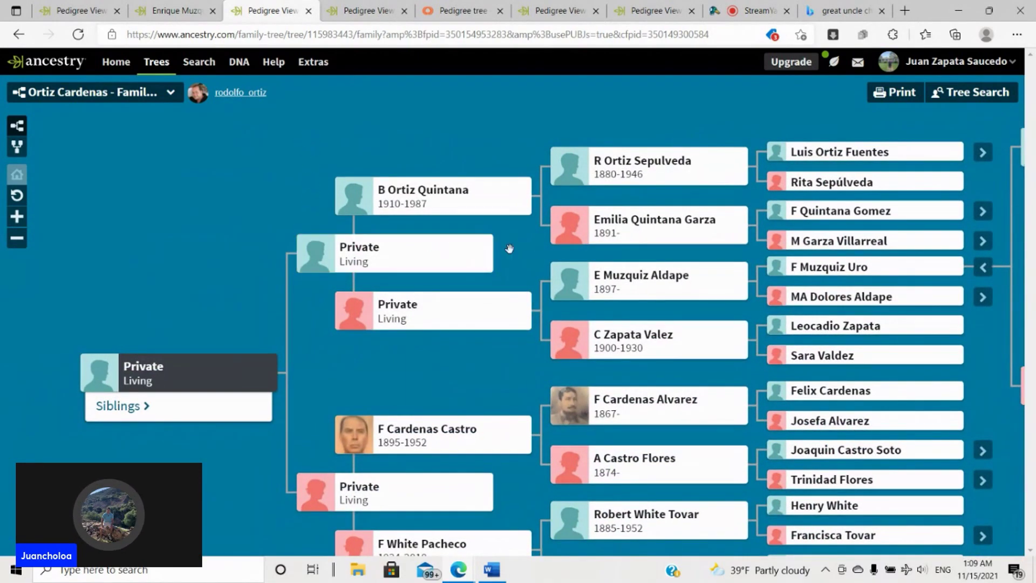
drag(523, 246, 500, 247)
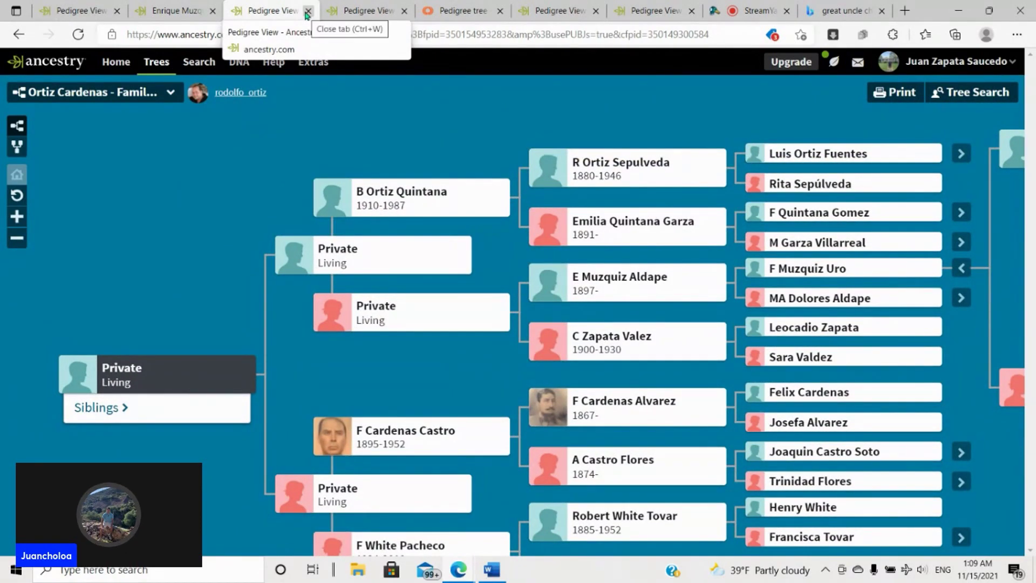
click(366, 11)
drag(307, 241, 410, 258)
right_click(247, 95)
click(302, 106)
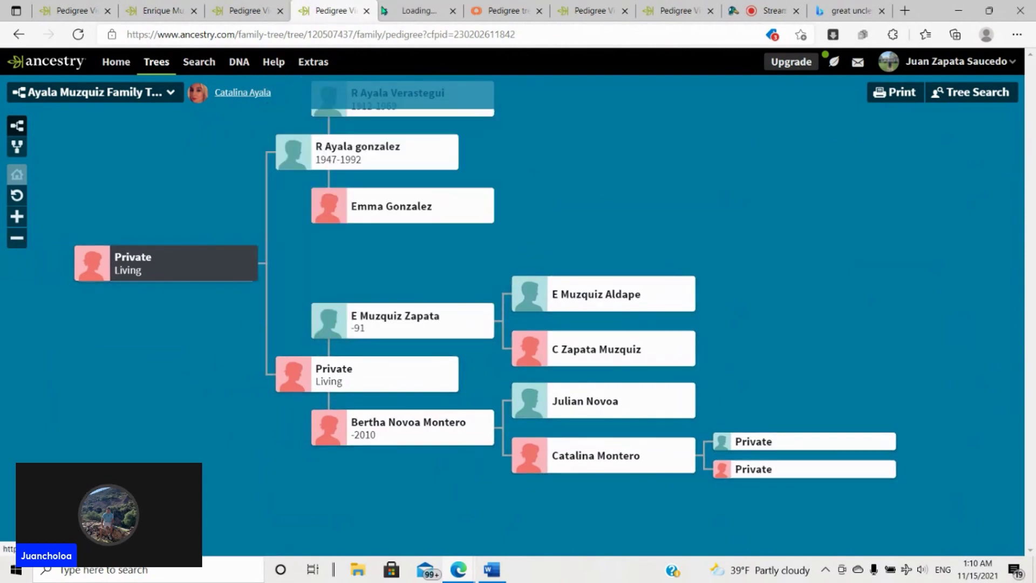
click(431, 16)
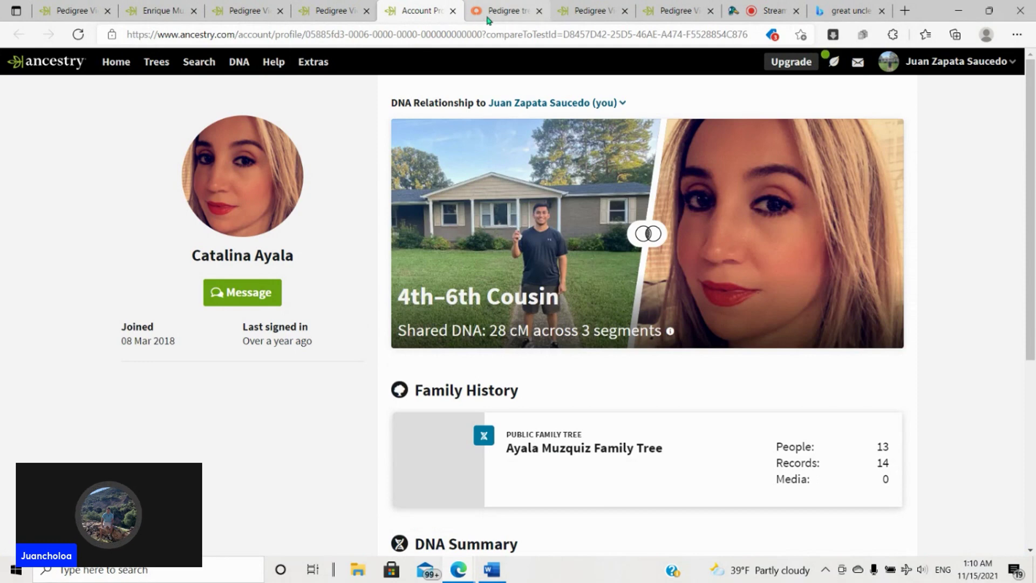
click(452, 11)
Step: Check the Múzquiz Aldape and Zapata Muzquiz cards, then return to the Ortiz Cardenas tree
drag(467, 280, 435, 275)
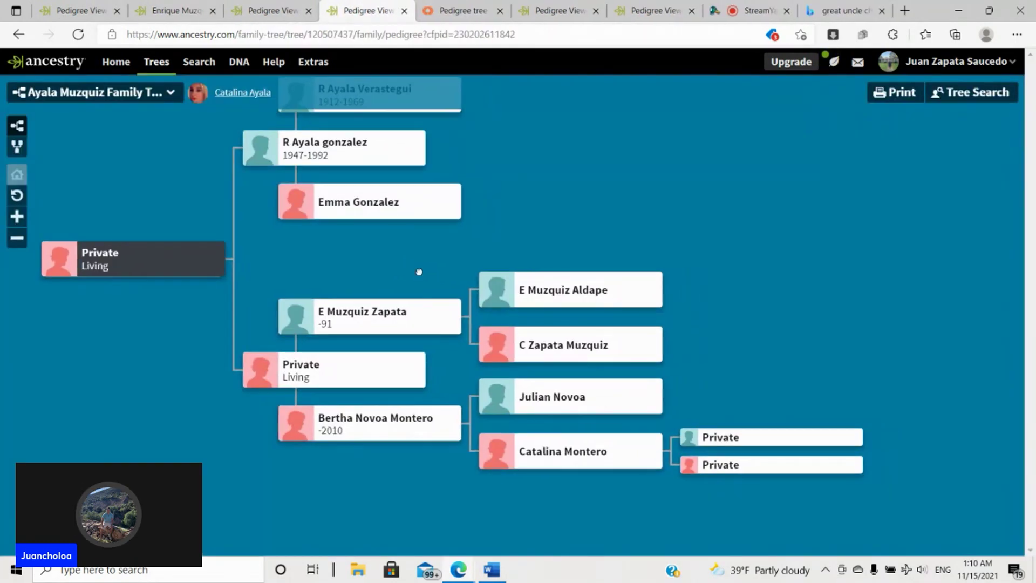
drag(548, 331, 428, 308)
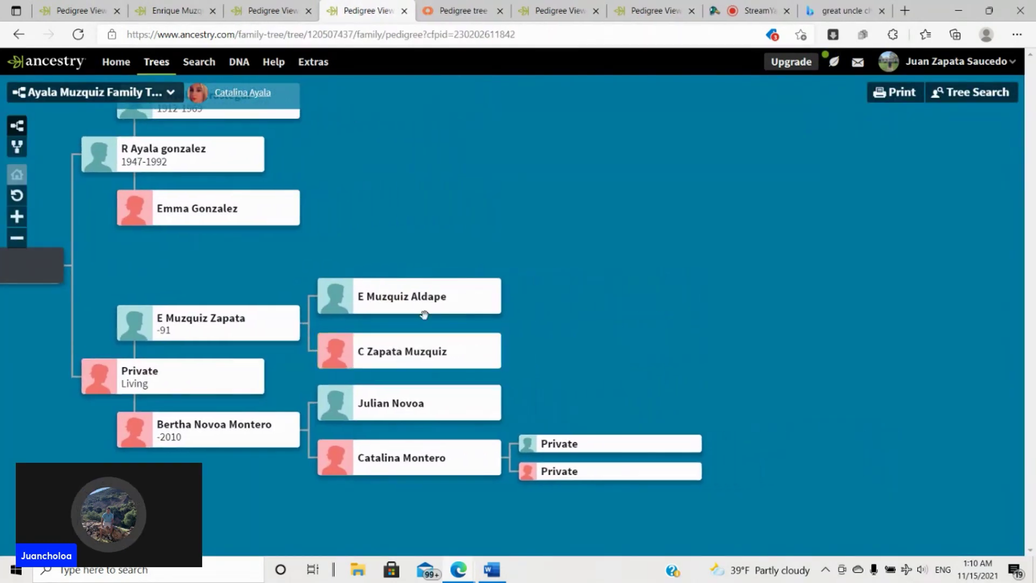
click(439, 306)
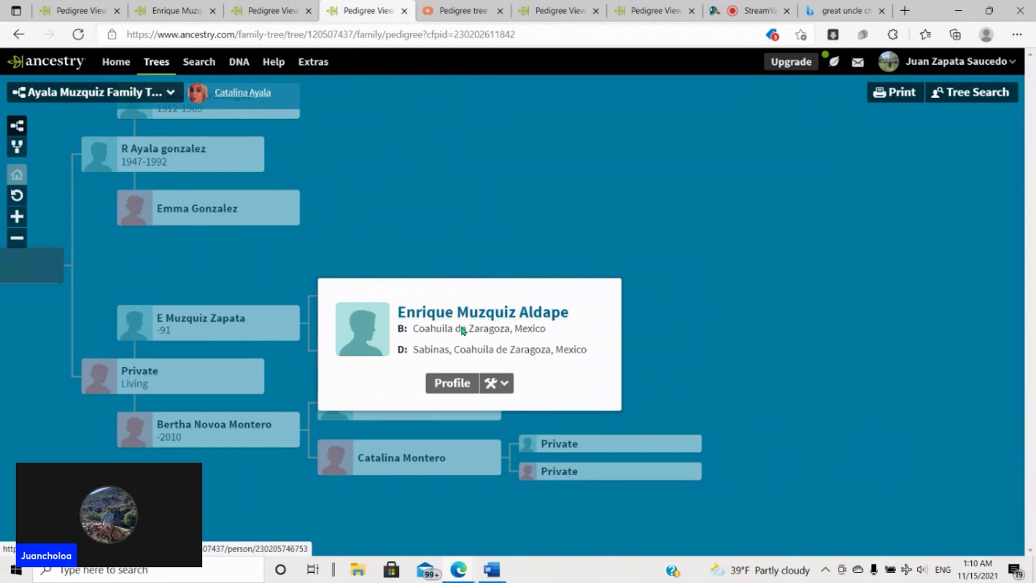
click(456, 218)
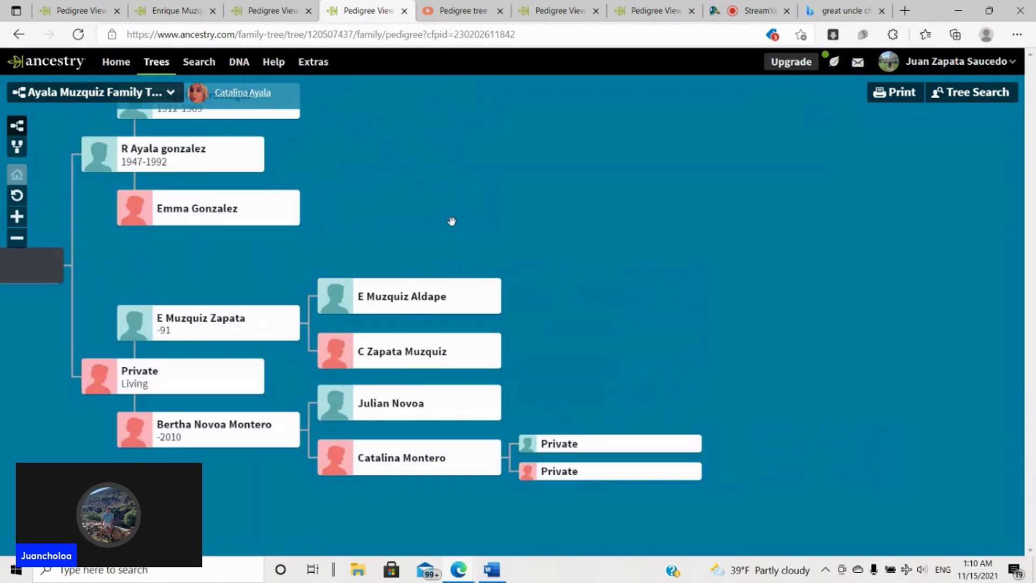
click(430, 356)
click(472, 186)
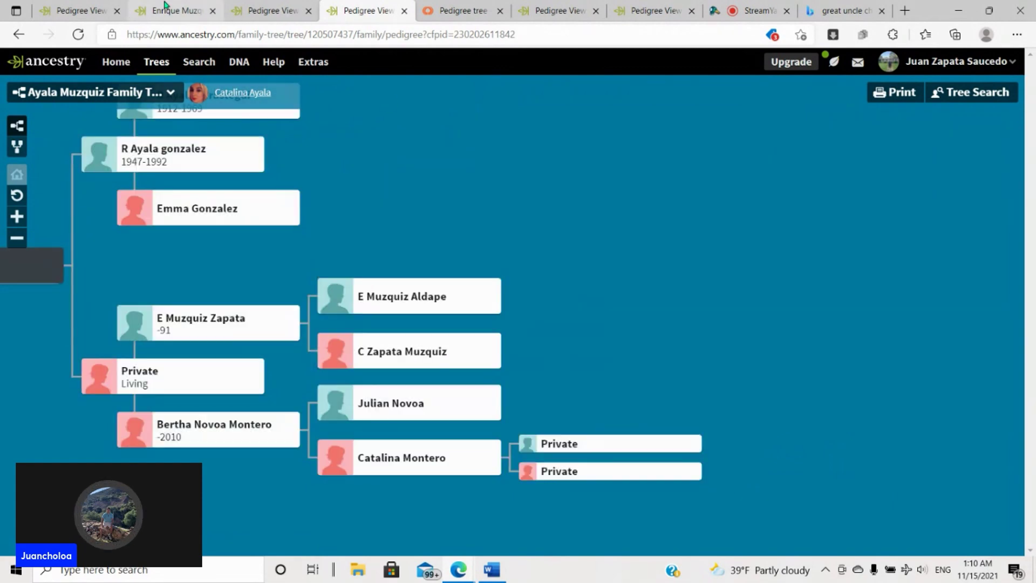
click(167, 8)
click(259, 7)
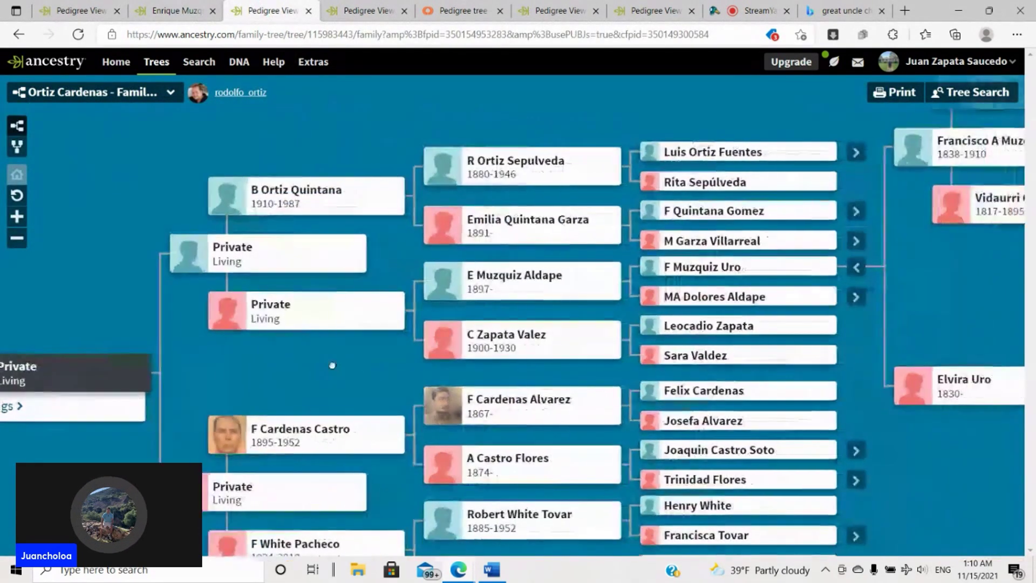
Step: Compare the Zapata and Múzquiz Aldape cards in the Ortiz Cardenas and Ayala Muzquiz trees
click(527, 339)
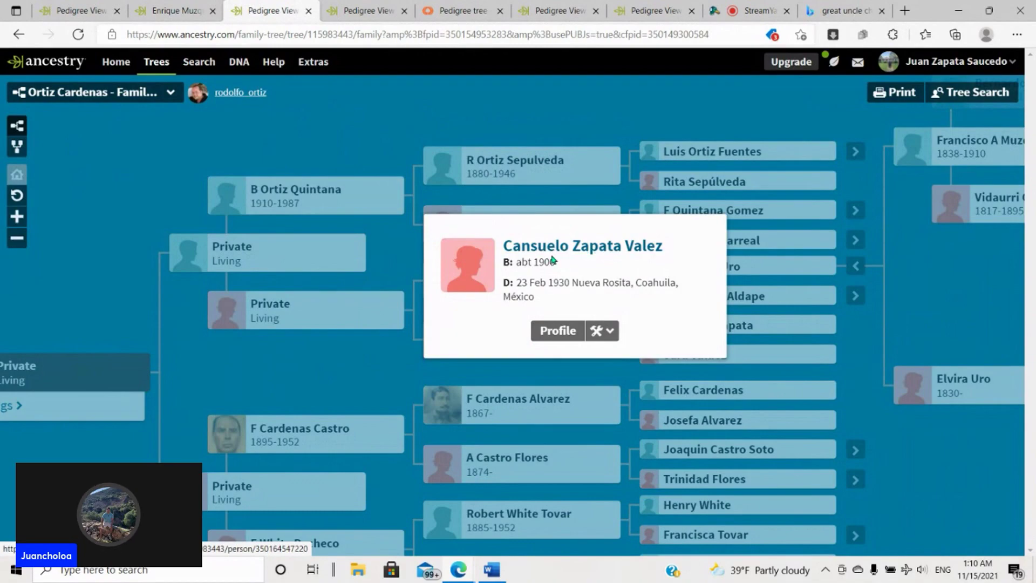
click(359, 374)
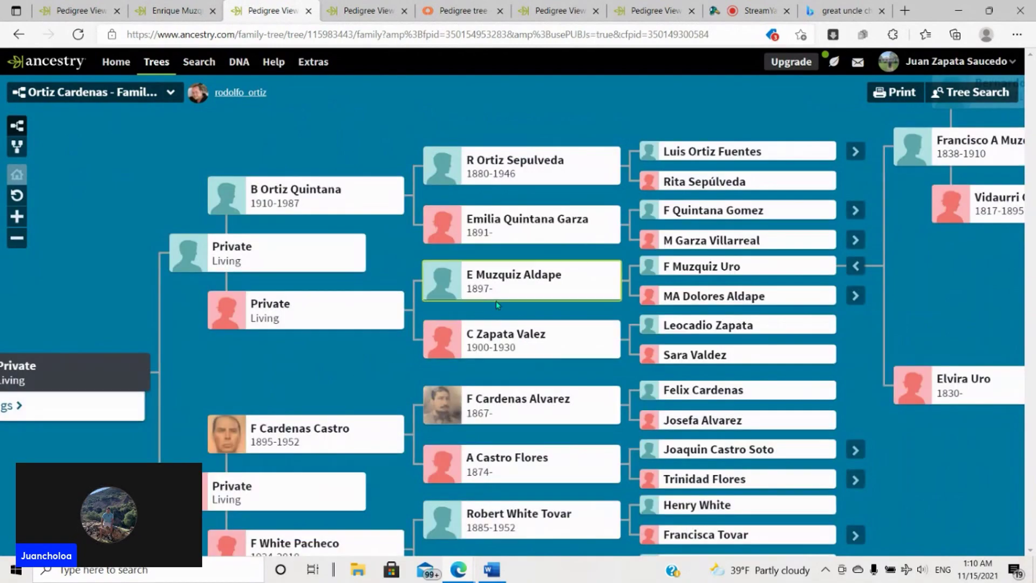
click(493, 296)
click(351, 372)
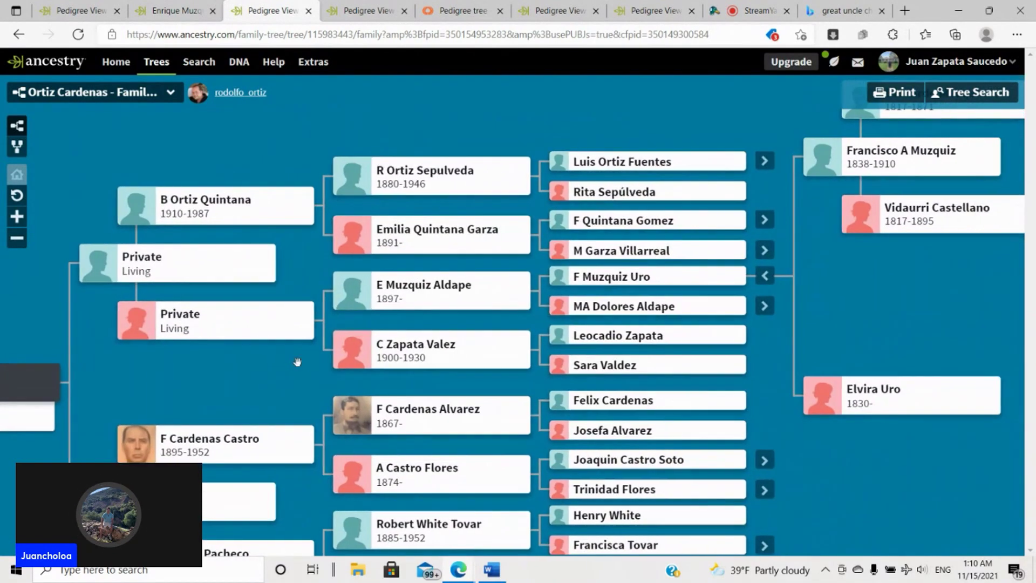
click(354, 8)
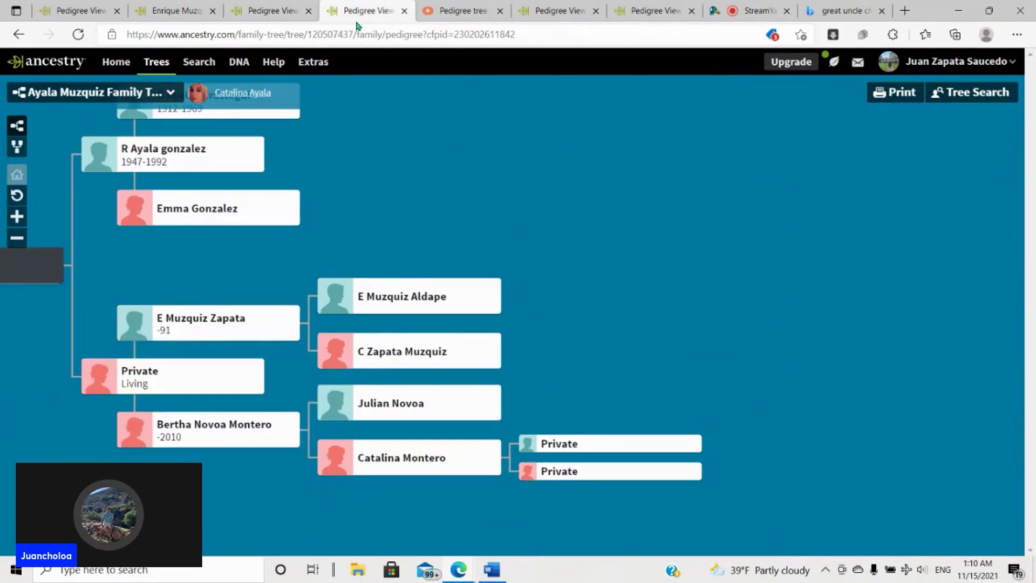
click(434, 300)
click(458, 236)
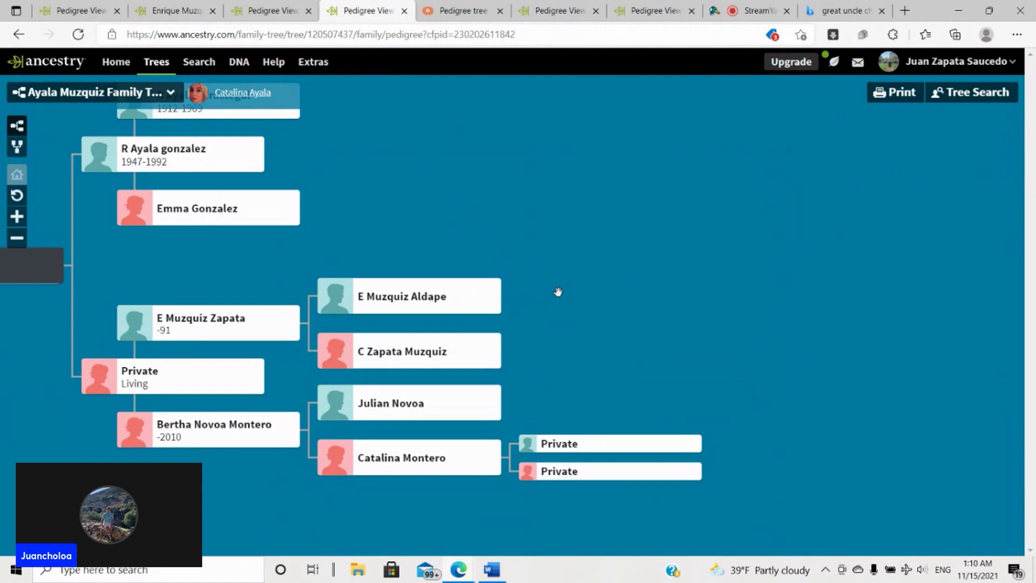
Step: In the Zapata Saucedo tree, review the Arredondo, Múzquiz and Aldape ancestors' details
click(81, 11)
click(426, 389)
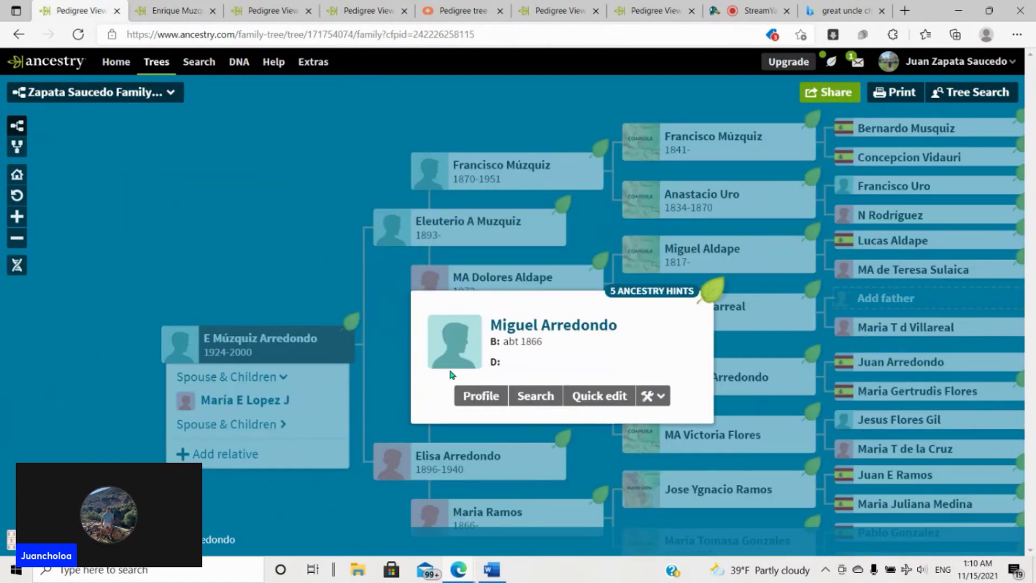
click(328, 234)
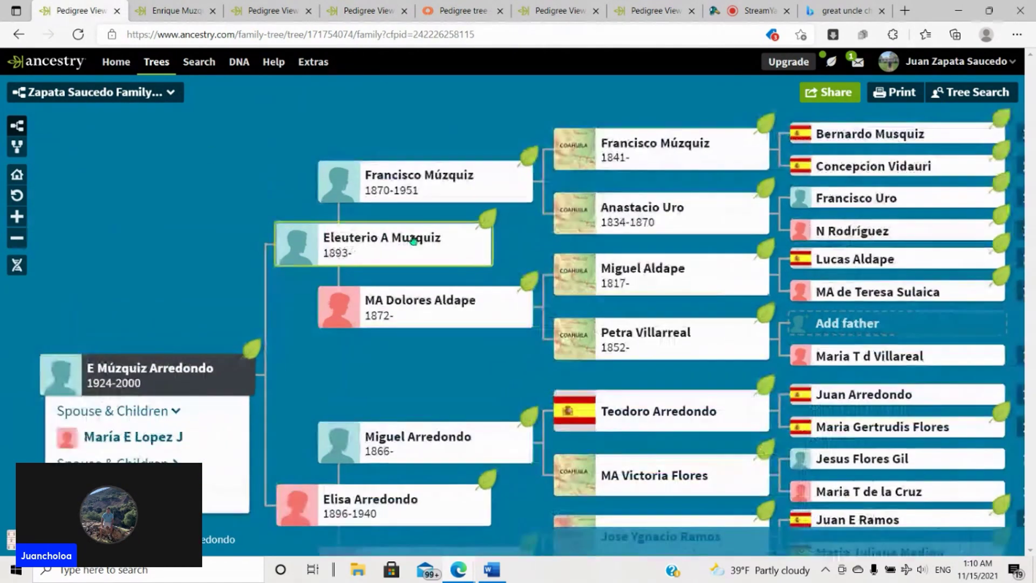
click(431, 201)
click(402, 355)
click(414, 317)
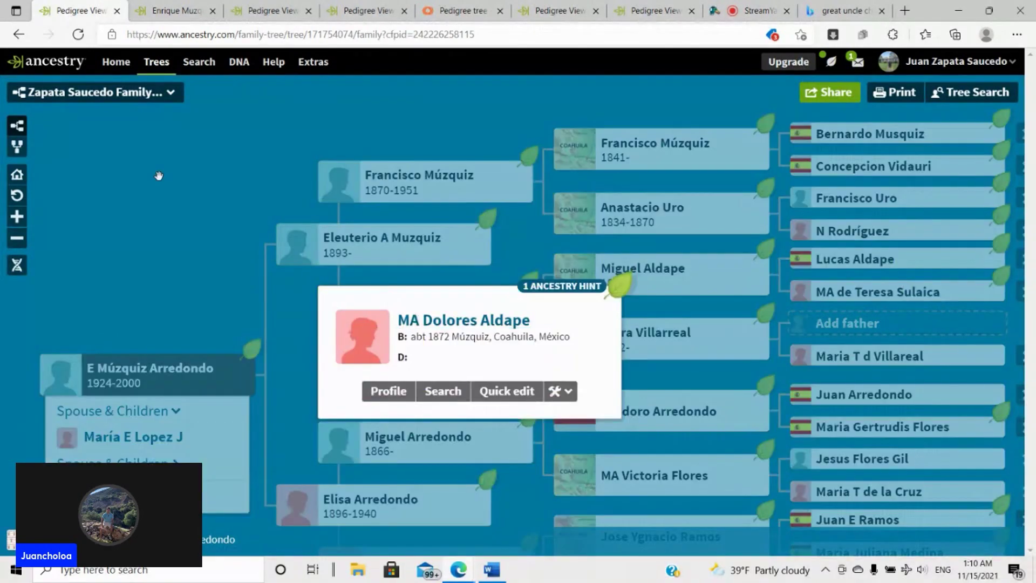
click(157, 173)
Step: Close the Ayala Muzquiz tree tab
click(268, 5)
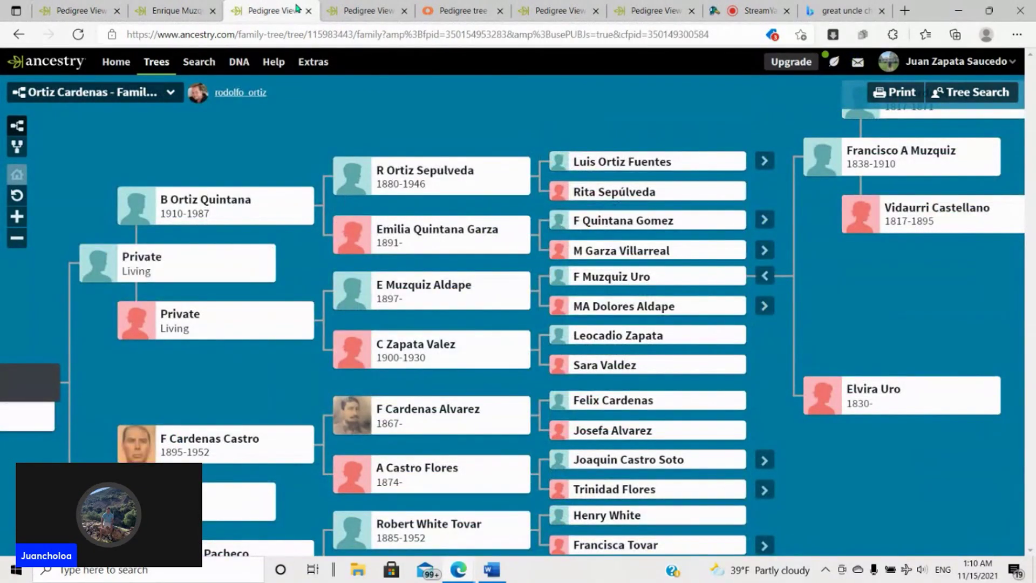
click(361, 9)
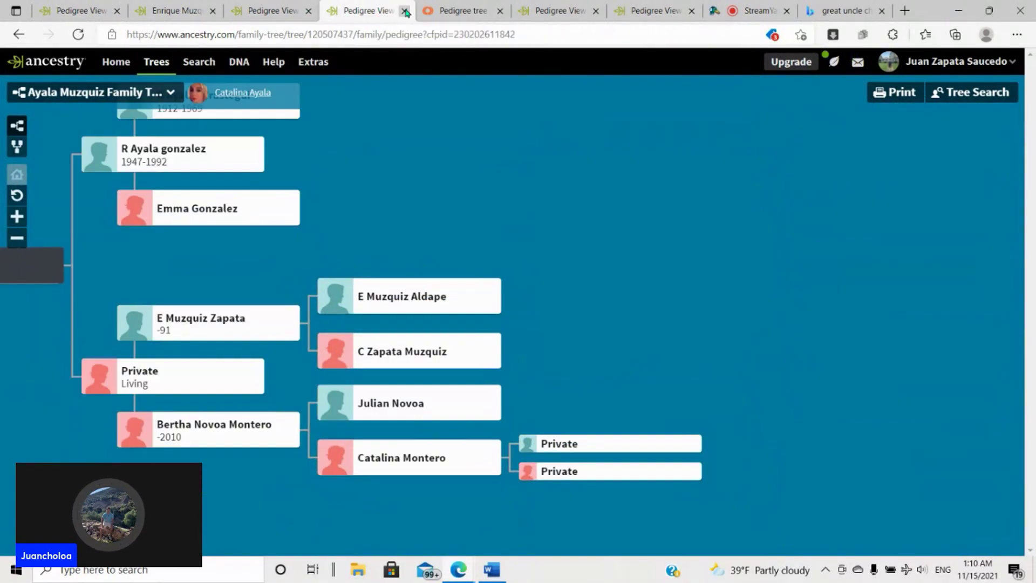
click(309, 10)
click(309, 11)
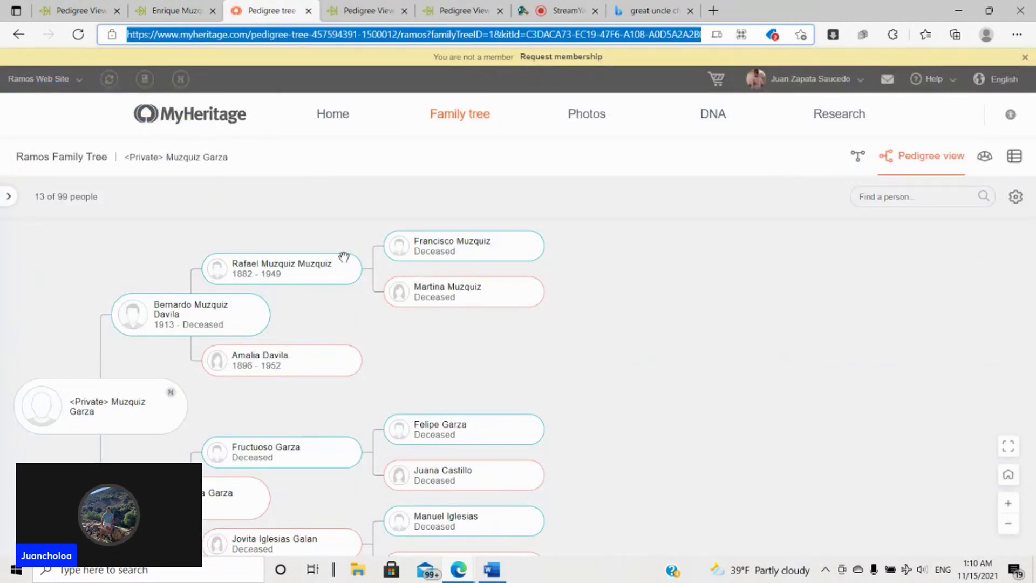
Step: Look over MyHeritage's Ramos pedigree, close the muzquiz DNA results, and return to Zapata Saucedo
click(253, 241)
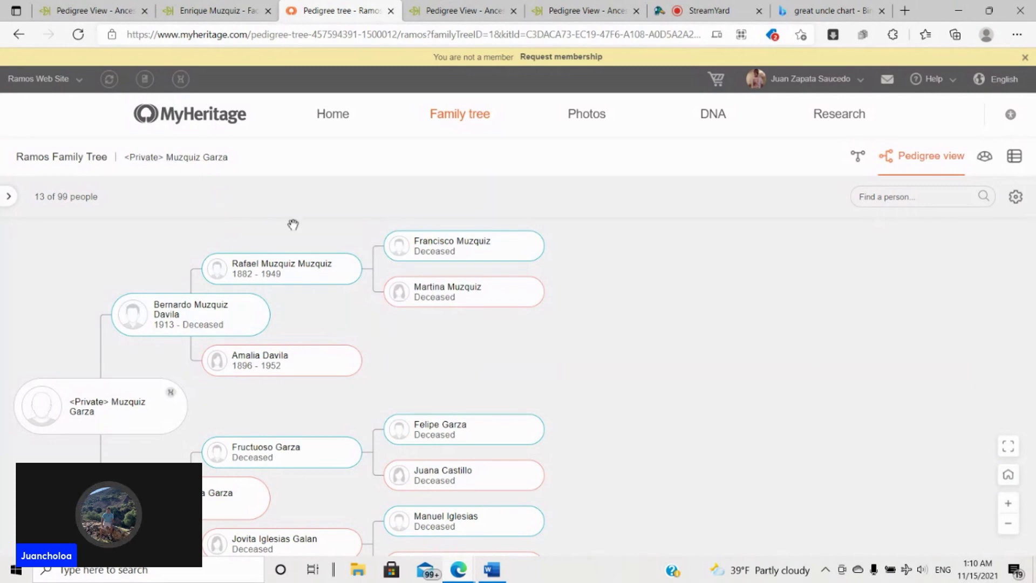
drag(351, 317, 352, 278)
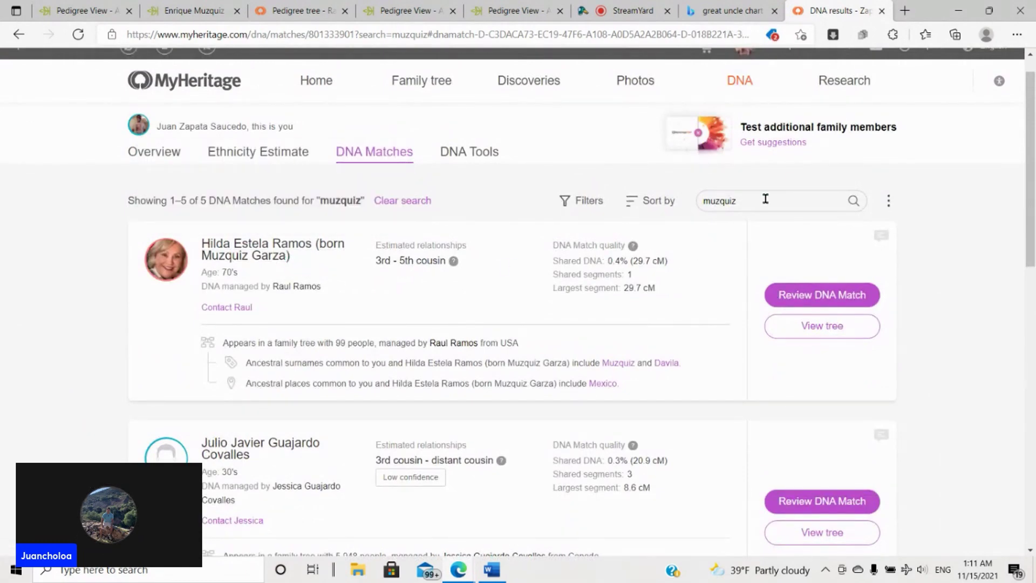
click(881, 11)
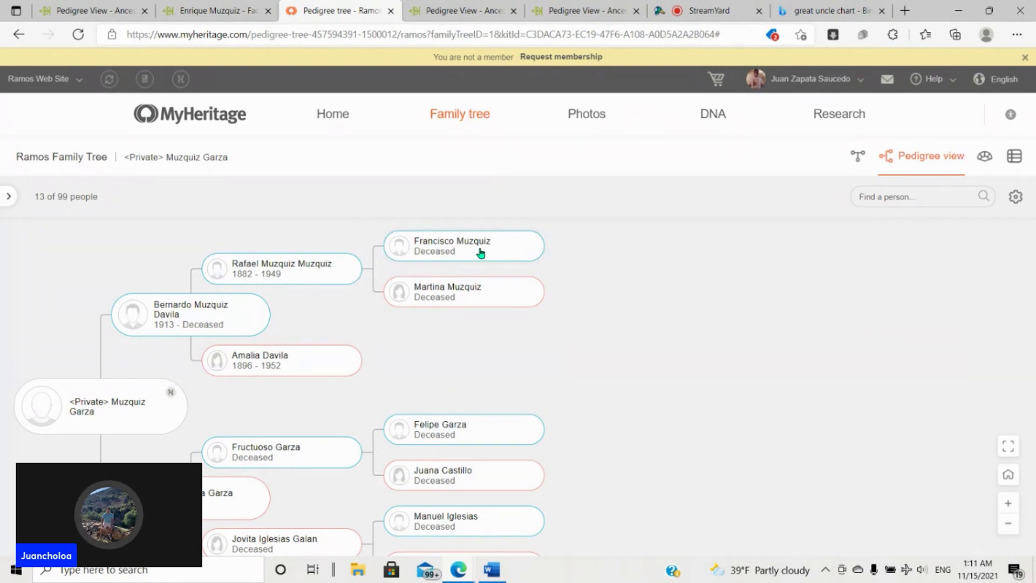
click(114, 5)
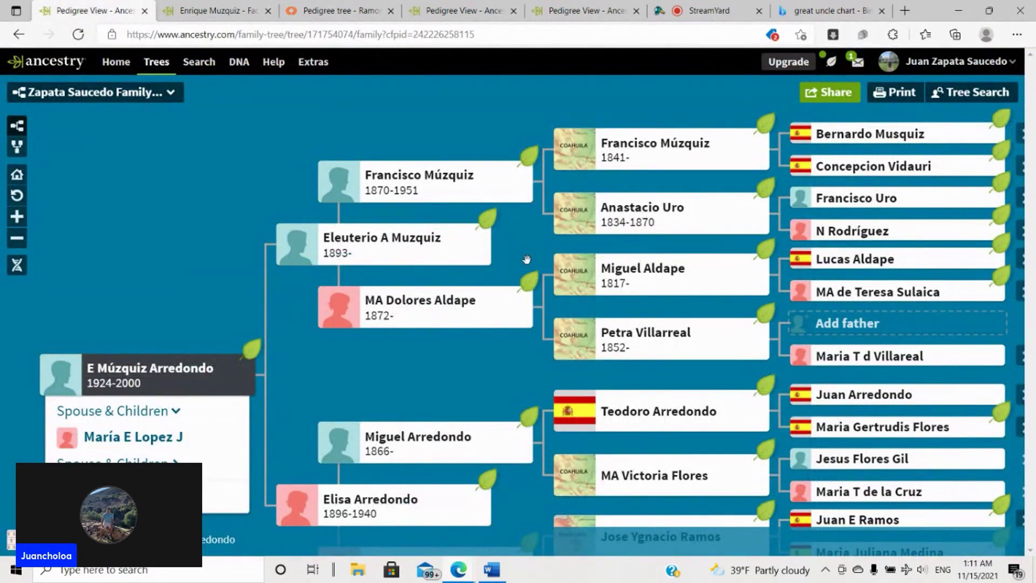
Step: View the Uro ancestor's and the 1841-born Múzquiz ancestor's detail cards
drag(526, 259, 387, 326)
click(515, 275)
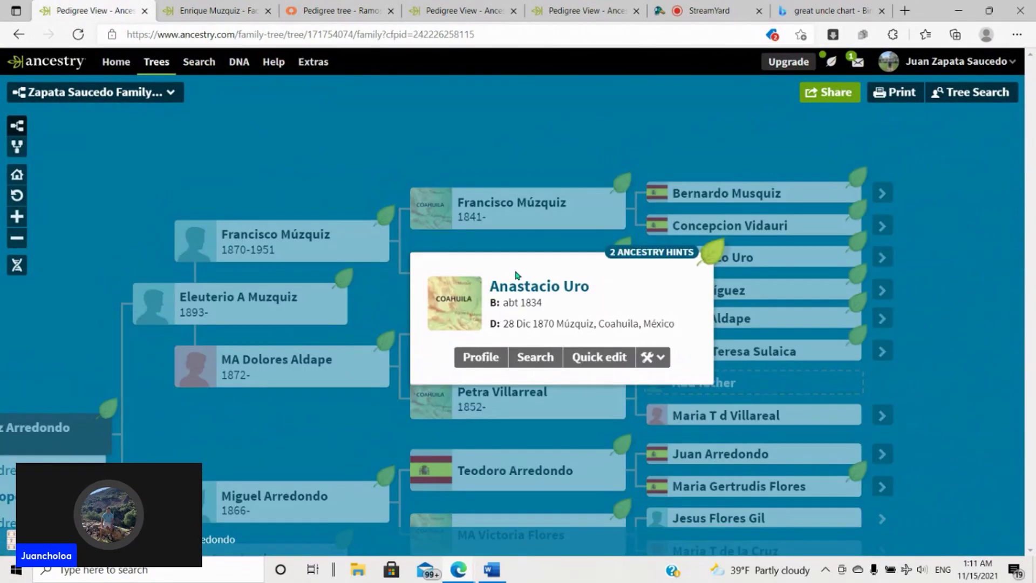
click(472, 149)
click(518, 208)
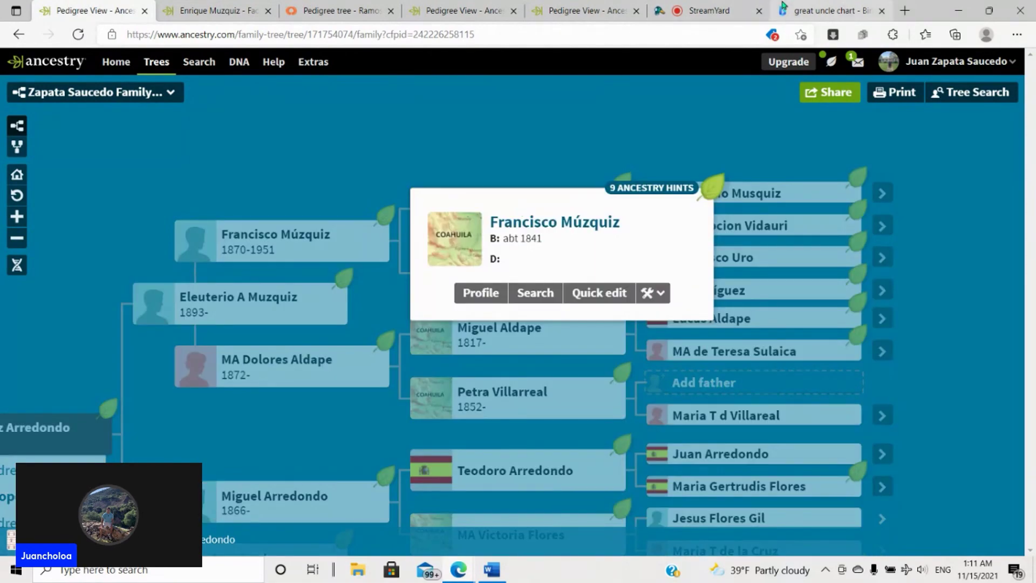
click(596, 8)
click(346, 7)
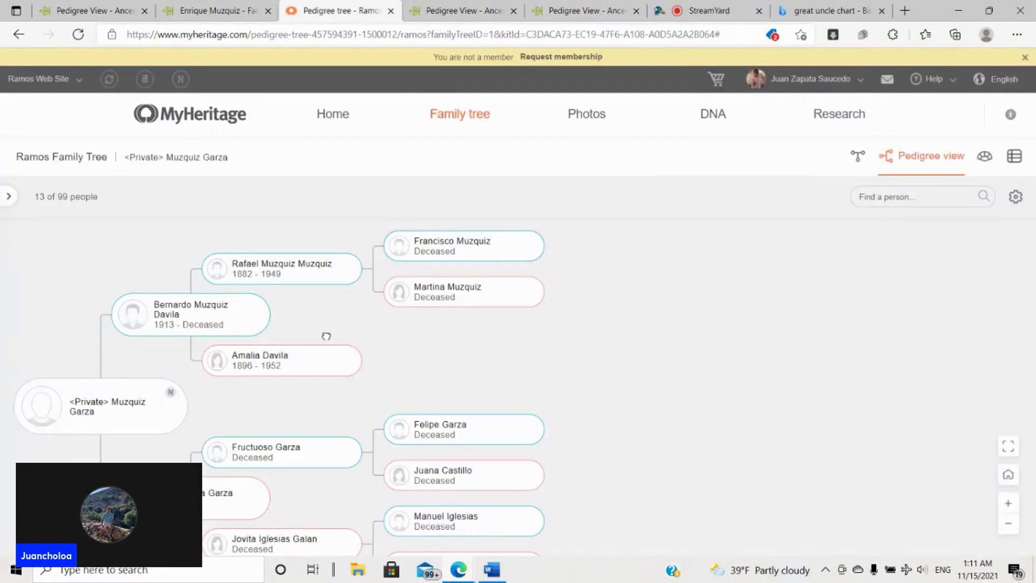
click(92, 10)
Step: Read the 1841-born Múzquiz ancestor's Facts page, including his 1877 marriage, in a separate tab
right_click(533, 222)
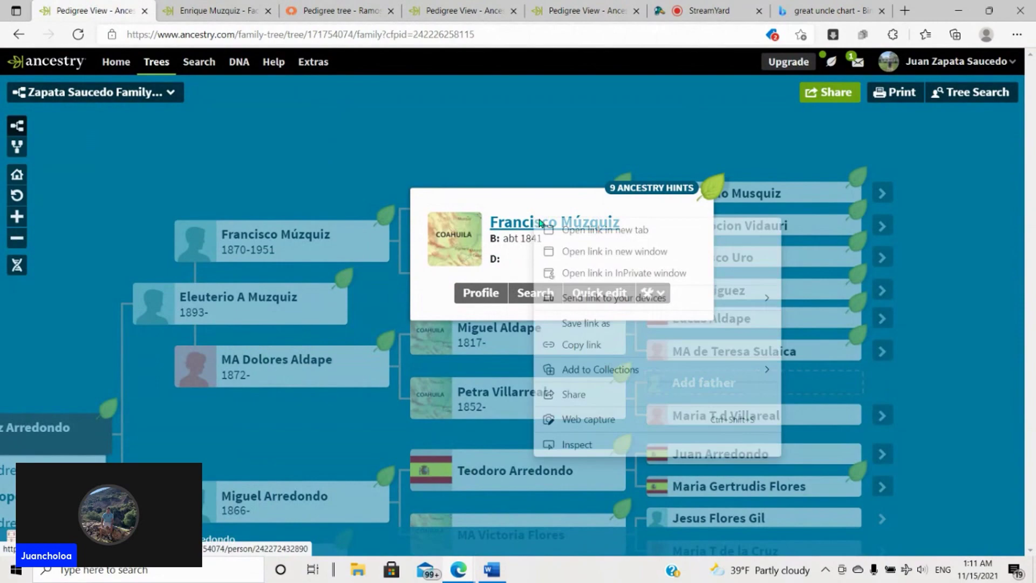
click(556, 231)
click(219, 13)
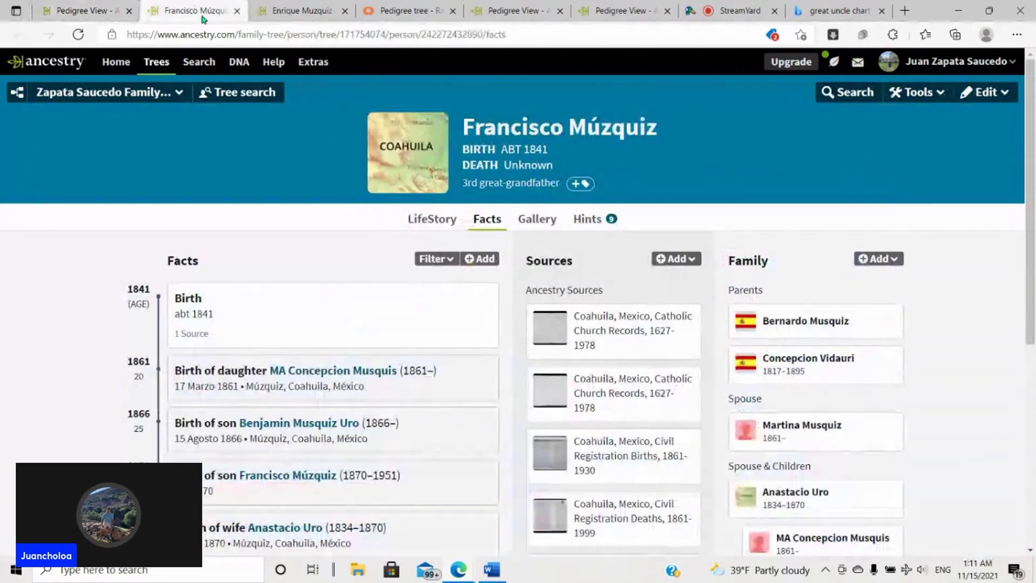
scroll(399, 212, down, 3)
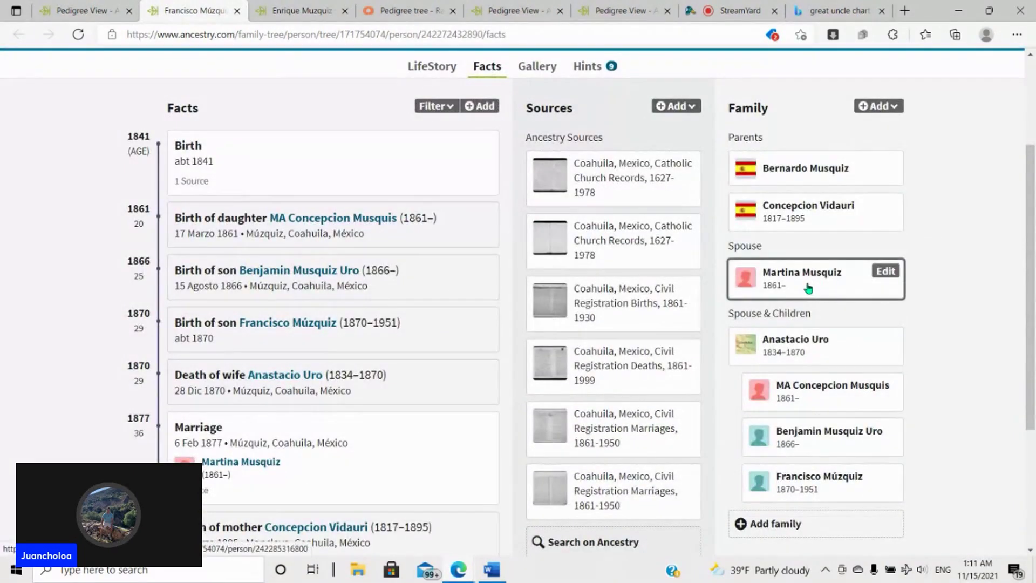
scroll(942, 344, down, 2)
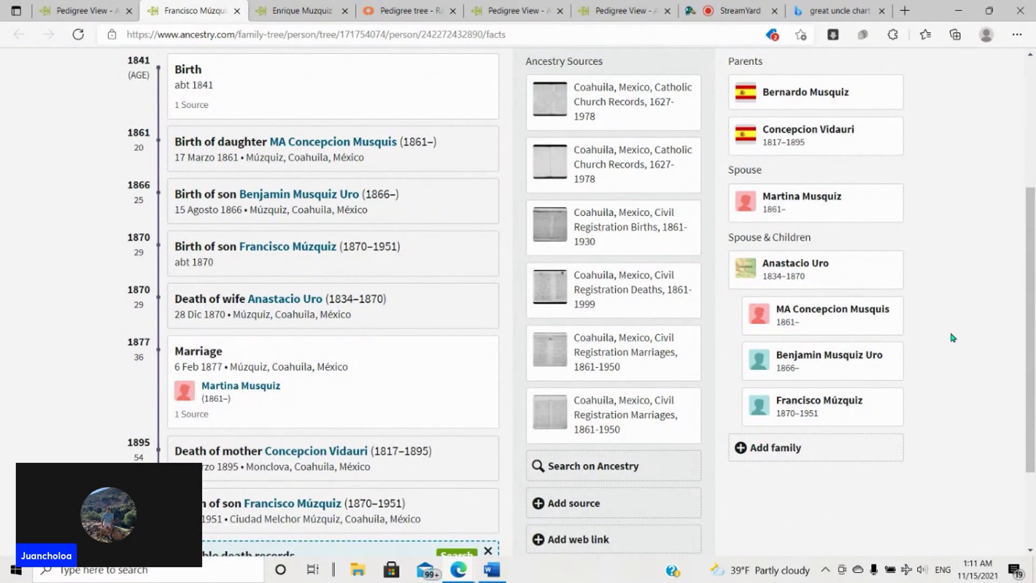
scroll(950, 332, up, 2)
scroll(949, 331, down, 4)
scroll(950, 332, up, 7)
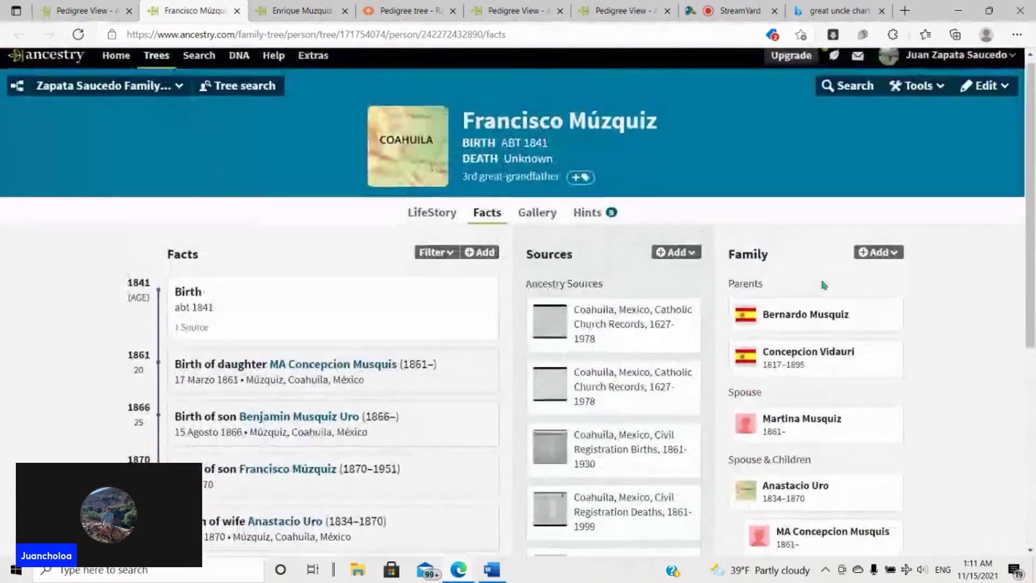
click(237, 10)
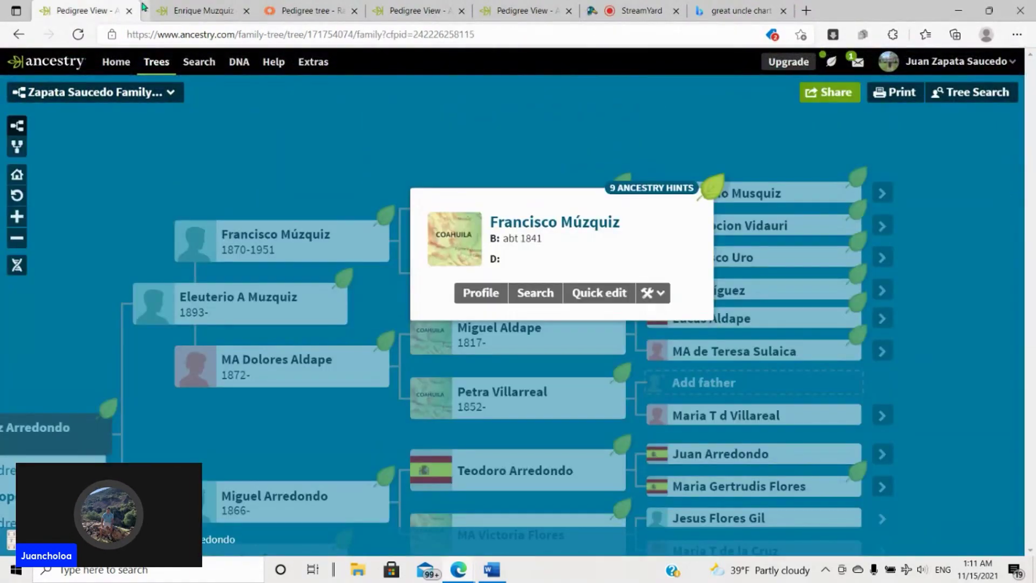
click(399, 170)
Step: Check the same Múzquiz couple in MyHeritage's Ramos tree
click(359, 6)
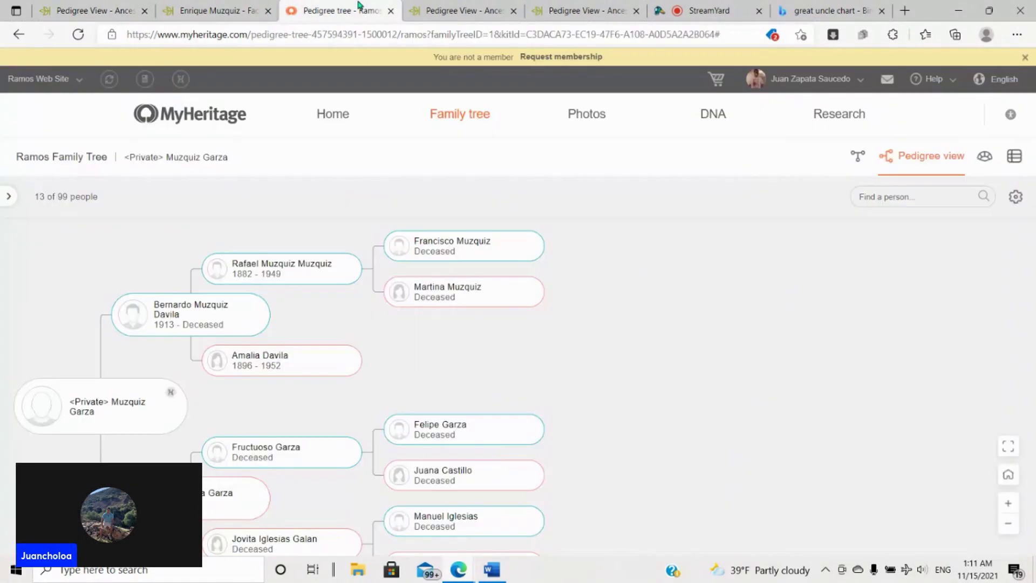
drag(430, 363, 417, 290)
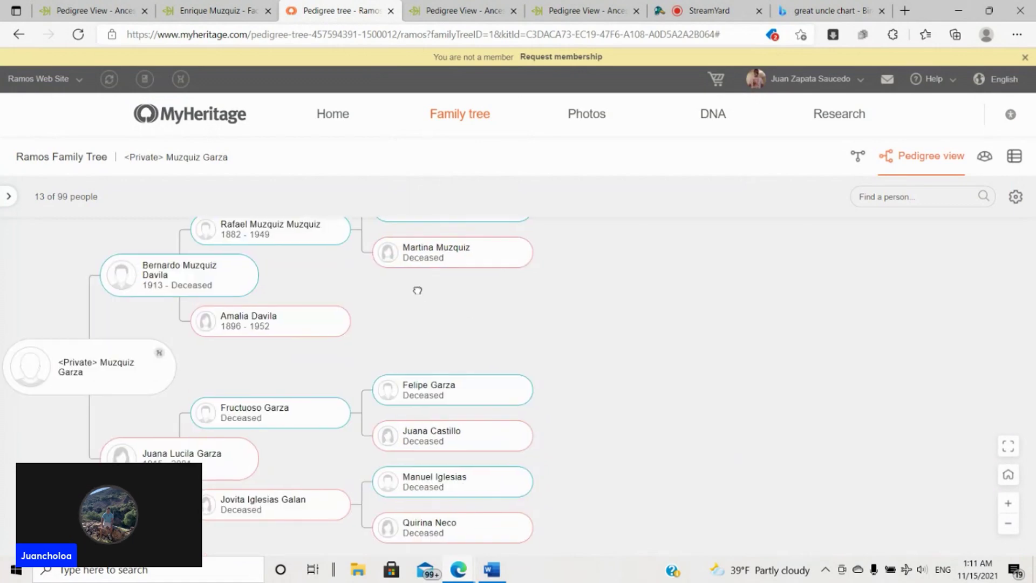
drag(423, 333, 435, 372)
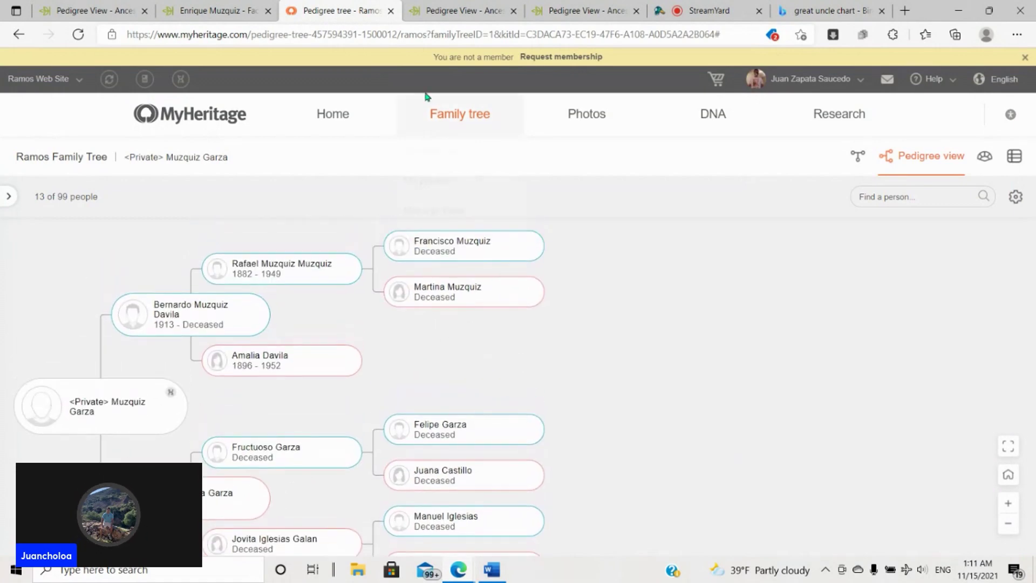
Step: Confirm the Garcia Family Tree owner is a 5th–8th cousin sharing 17 cM over 2 segments
click(450, 11)
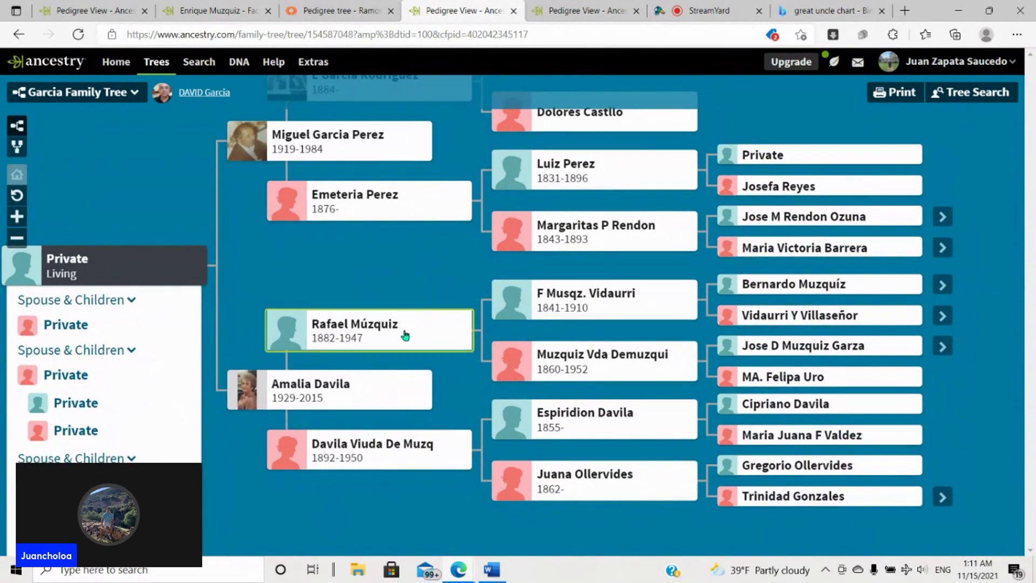
right_click(232, 100)
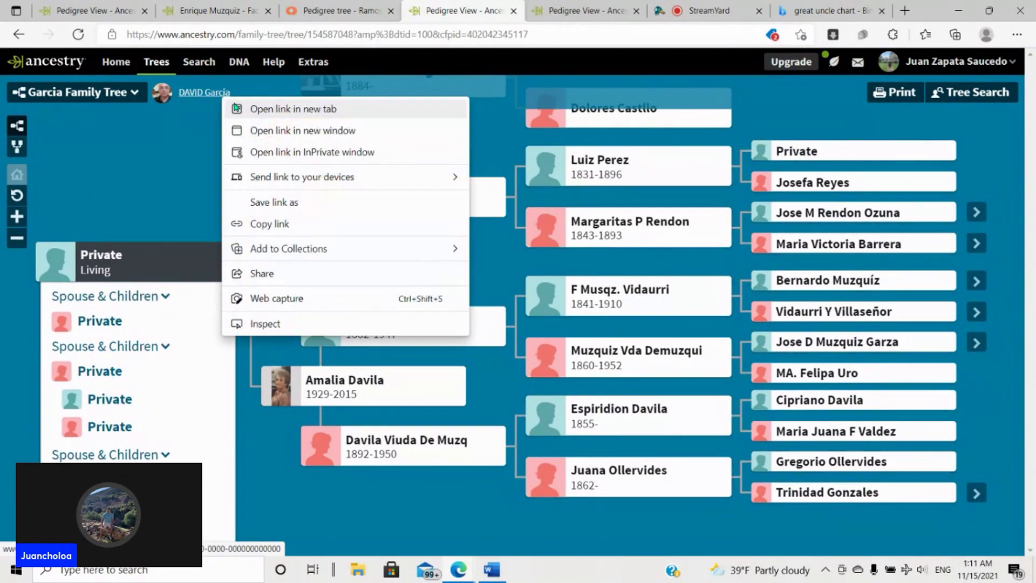
click(286, 106)
click(513, 7)
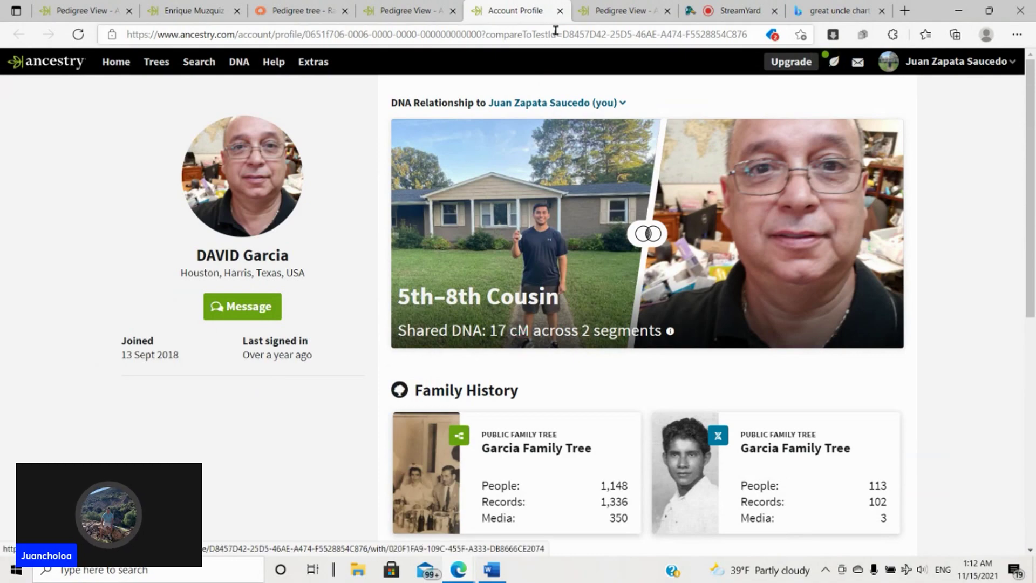
Step: Close the owner's profile and review the Múzquiz and Vidaurri (1841–1910) ancestors in the Garcia tree
click(560, 10)
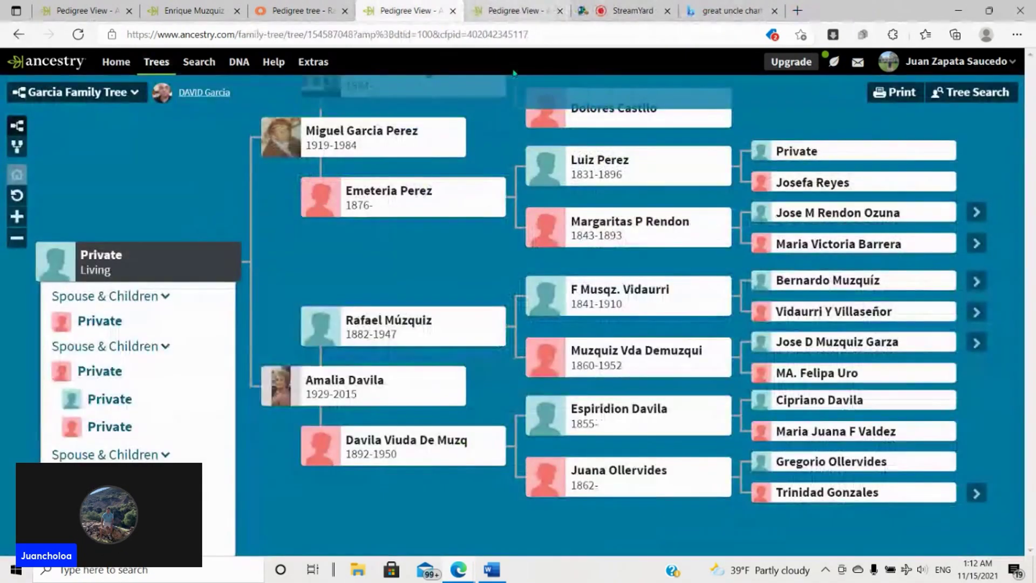
click(437, 337)
click(266, 225)
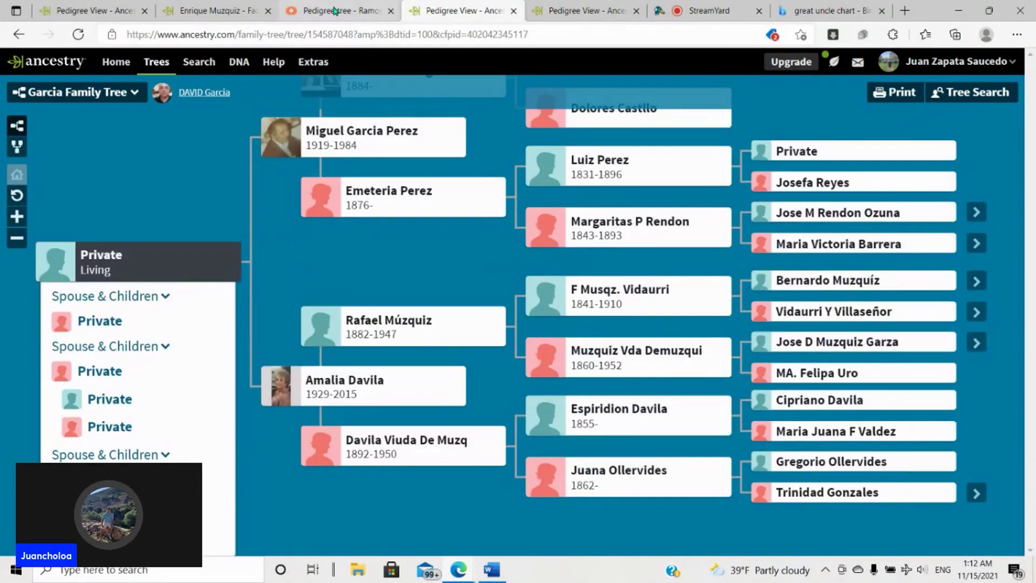
click(340, 10)
click(464, 11)
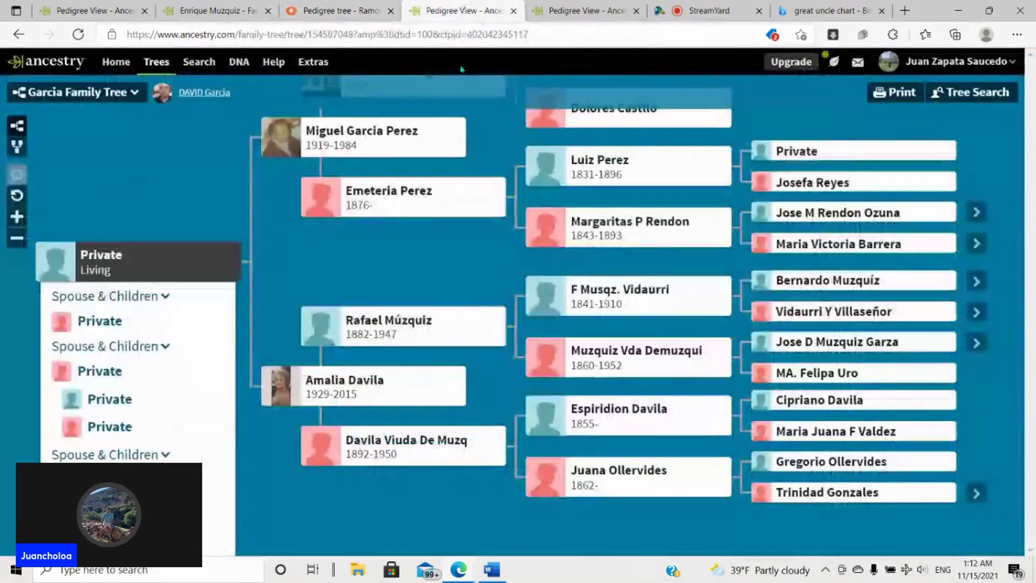
click(602, 322)
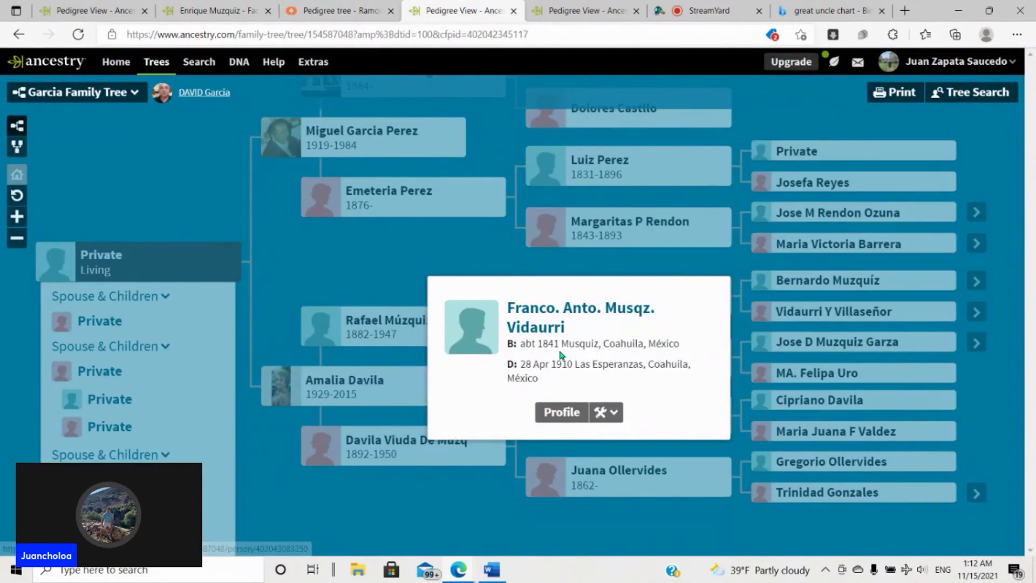
click(435, 265)
Step: Compare the 1841-born ancestor in MyHeritage and your own tree, then close the MyHeritage tab
click(331, 6)
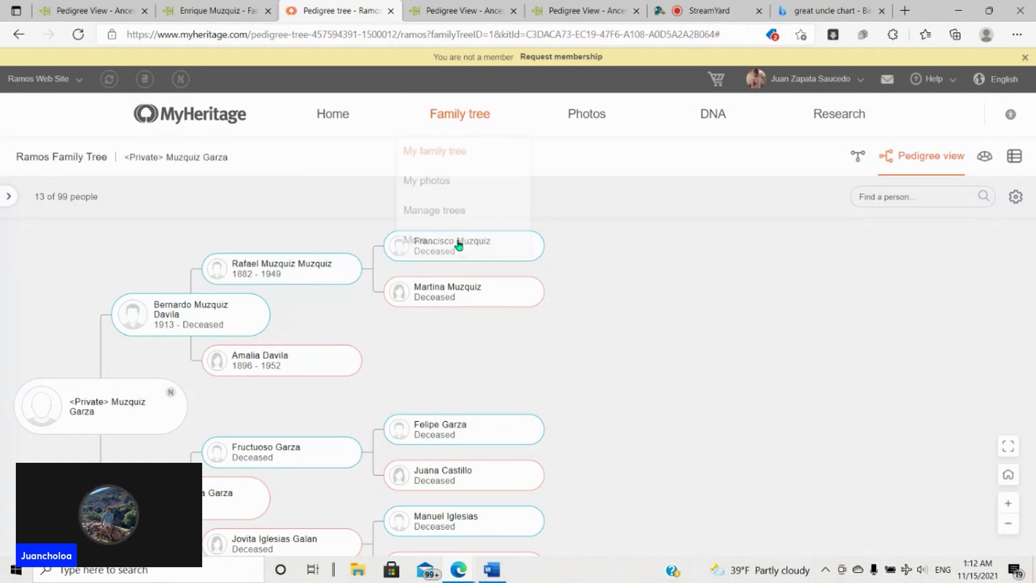
click(130, 6)
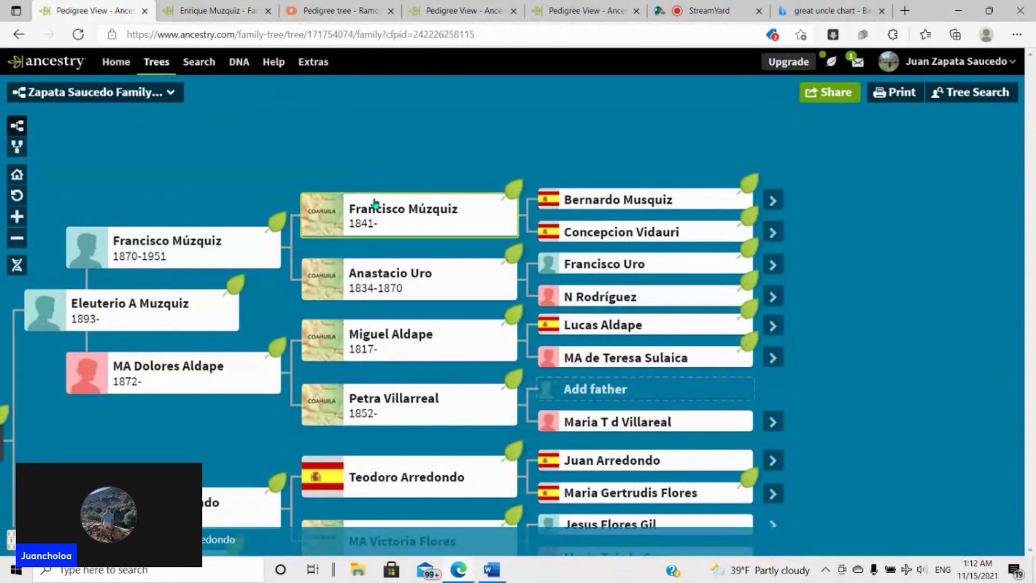
click(392, 216)
click(392, 161)
click(331, 11)
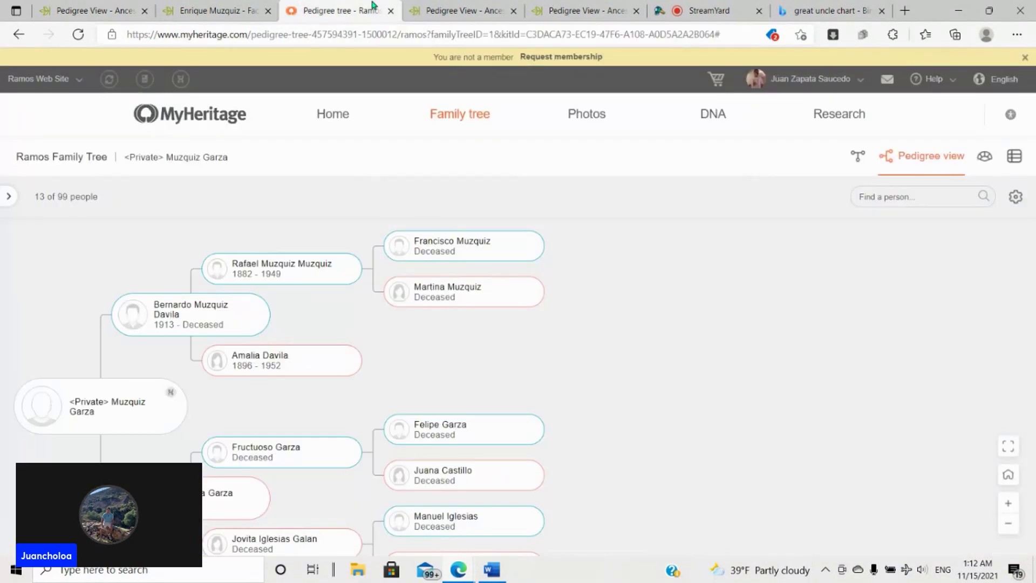
click(449, 10)
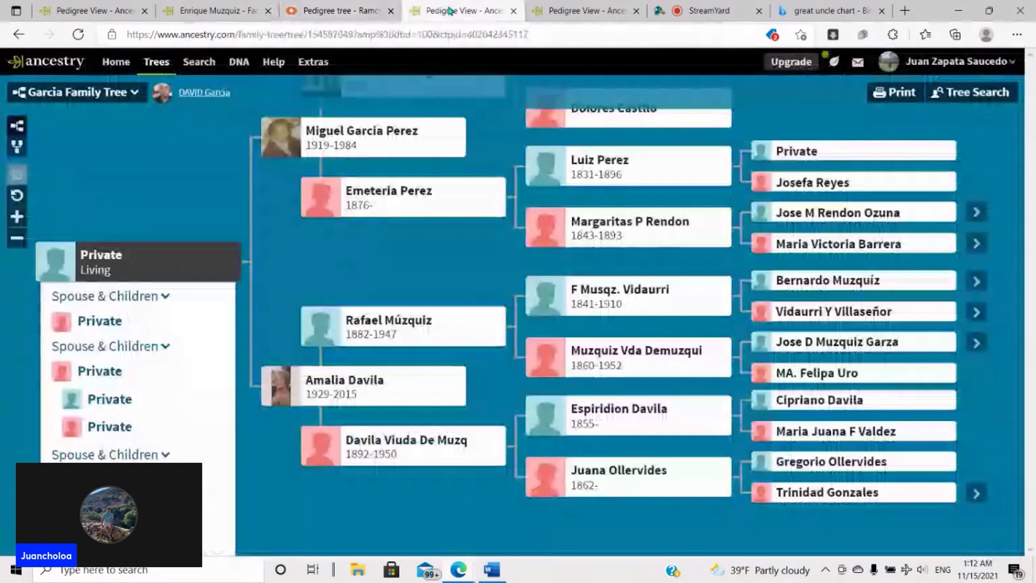
click(390, 11)
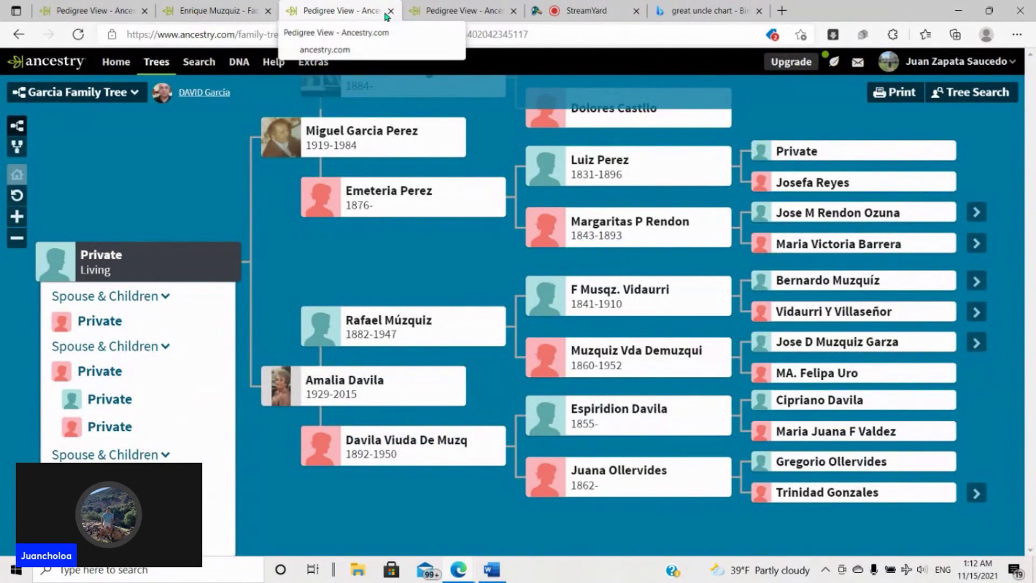
Step: Close the Garcia tree and confirm the Garza tree owner shares 12 cM across 3 segments
click(391, 11)
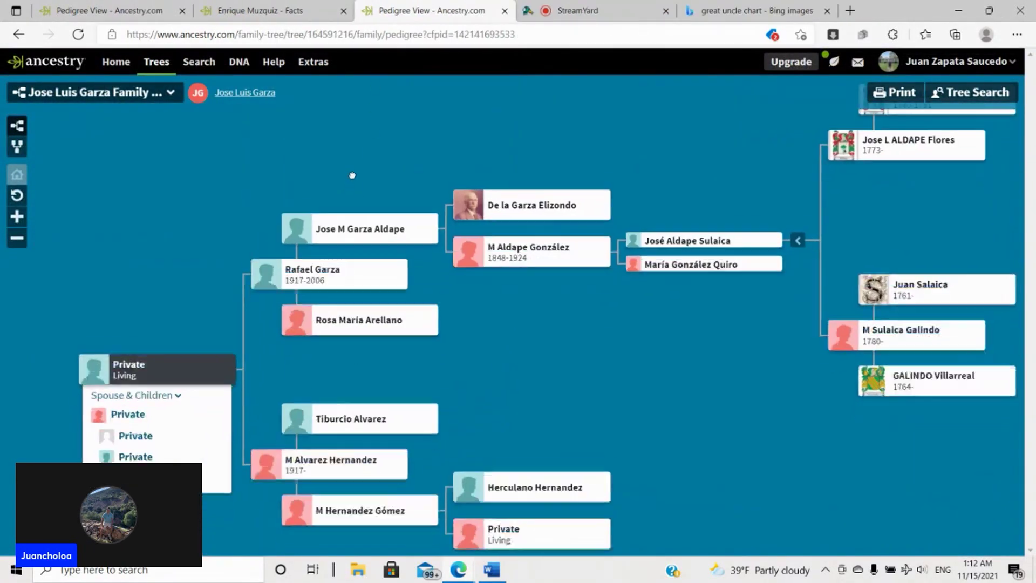
drag(506, 319, 466, 358)
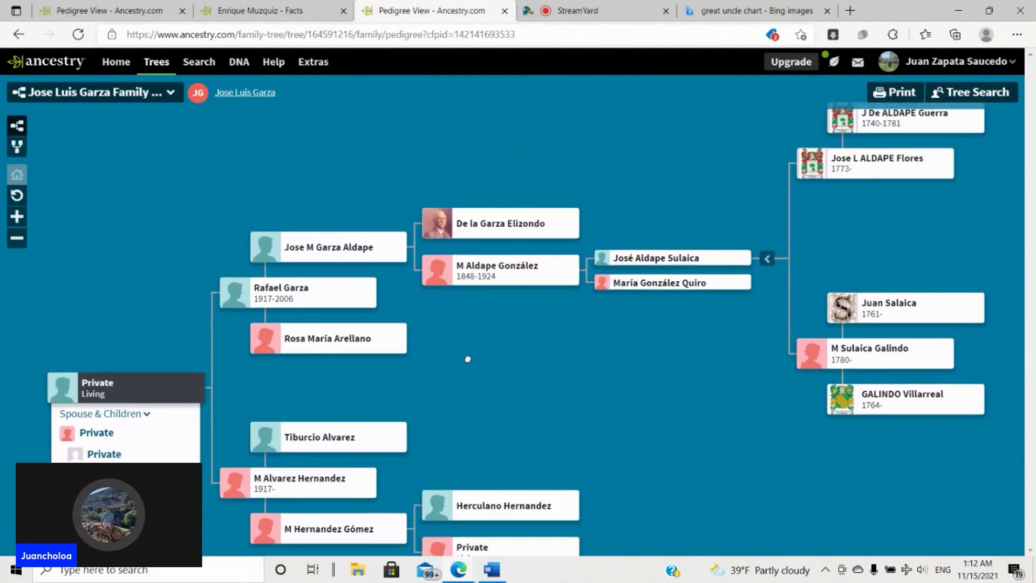
right_click(248, 95)
click(280, 104)
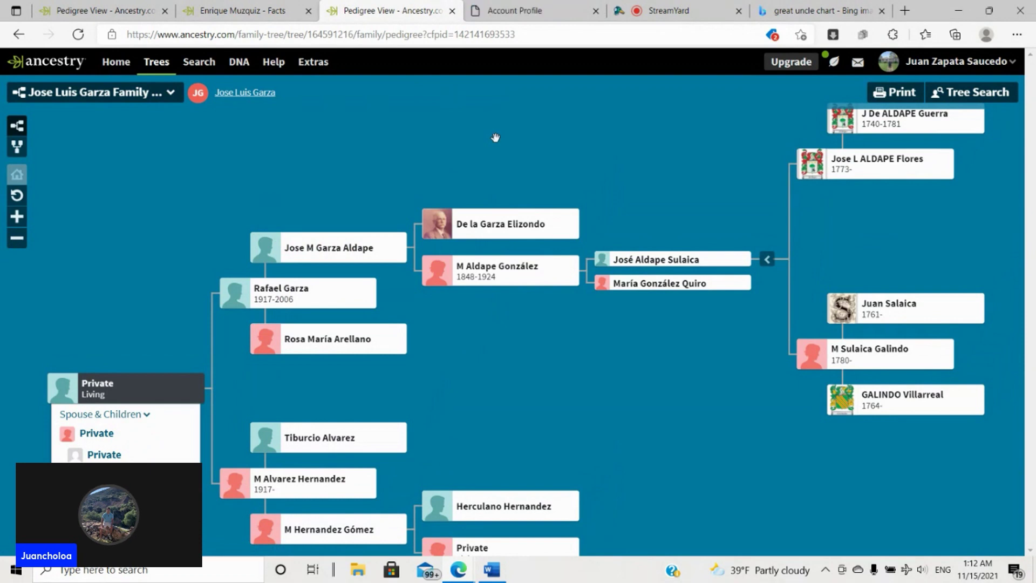
click(534, 10)
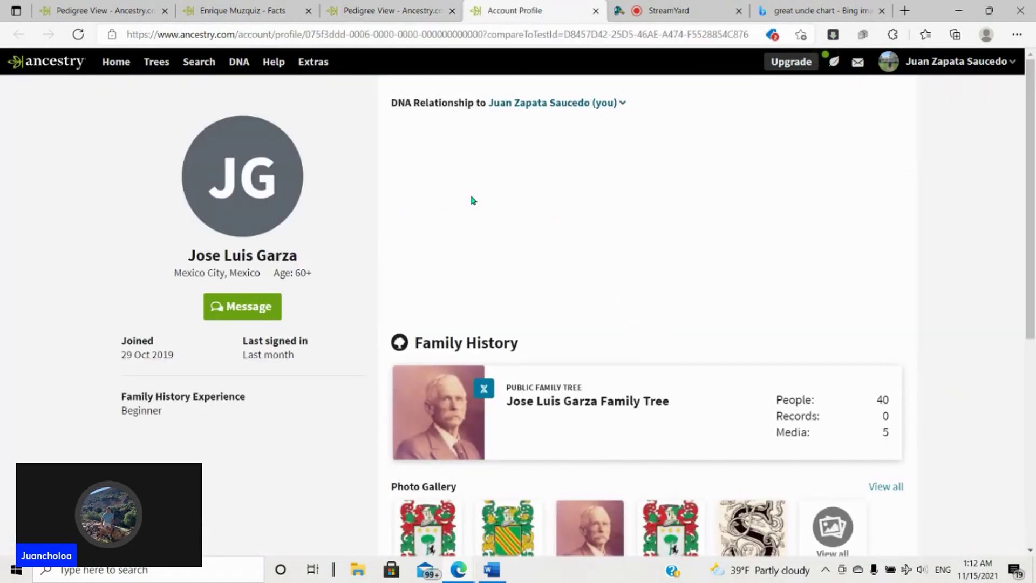
click(596, 10)
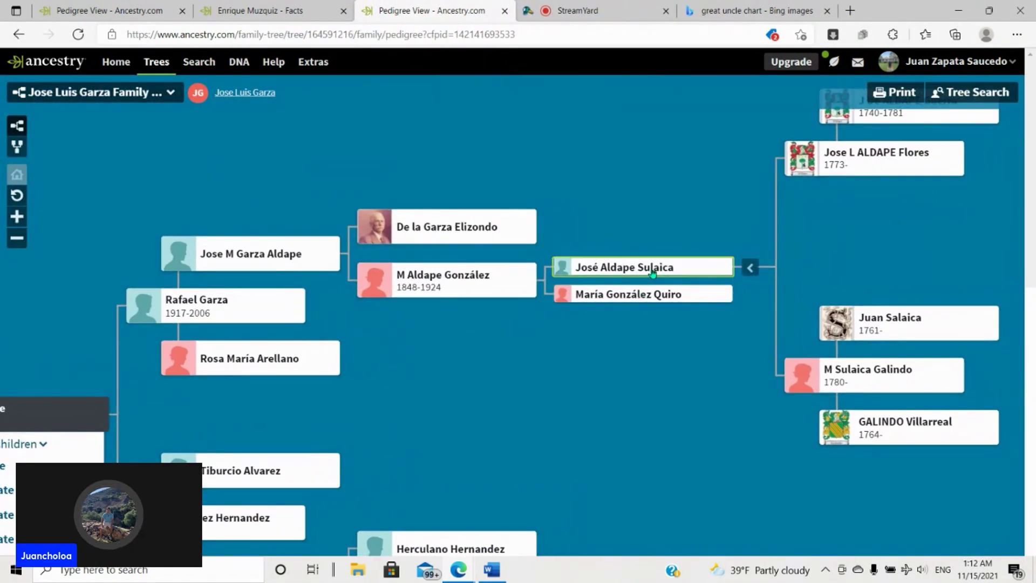
Step: Review the match's ancestors born 1817, 1773 and 1780, then return to the Zapata Saucedo tree
click(653, 273)
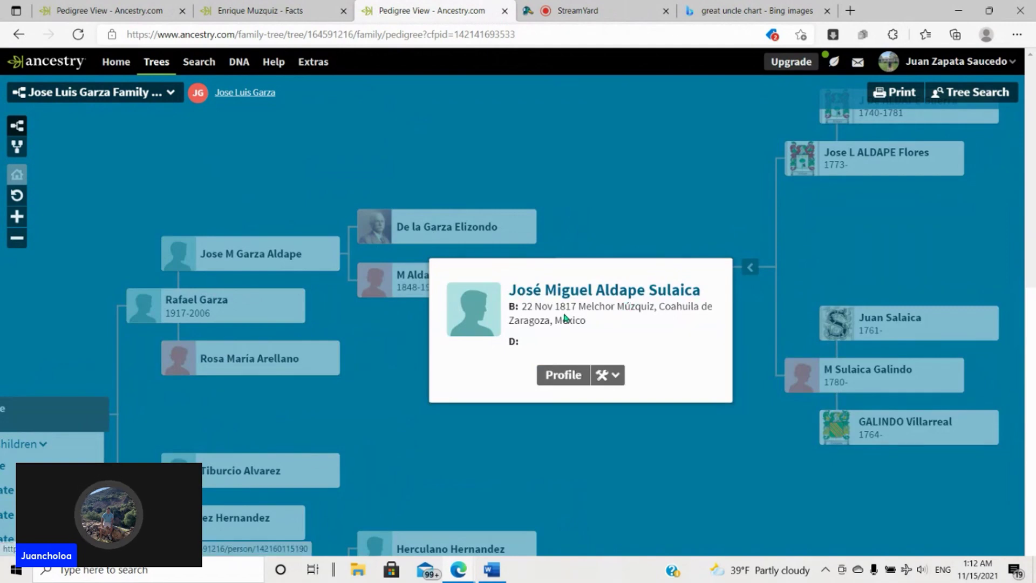
click(776, 302)
drag(863, 229, 665, 276)
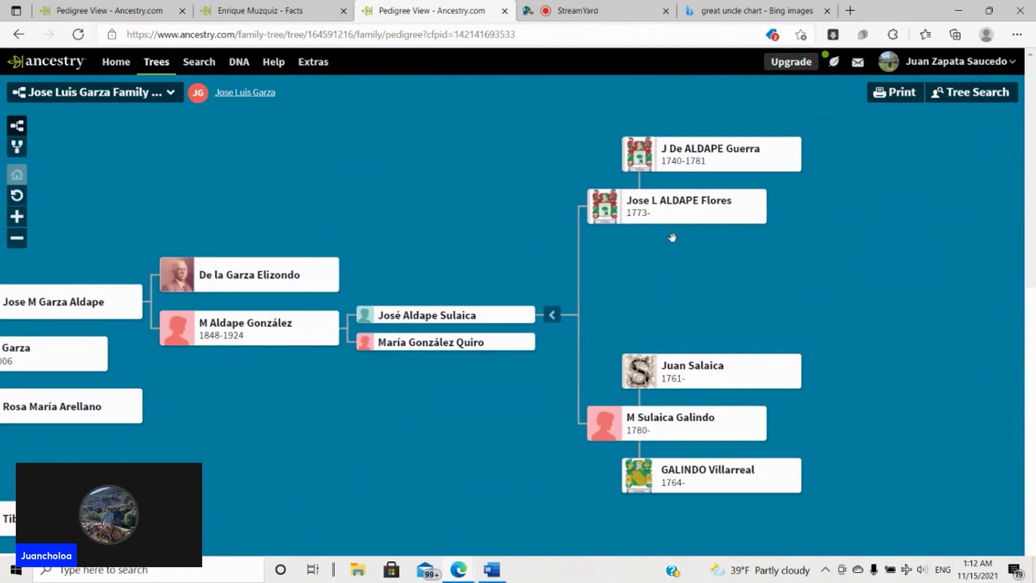
click(674, 205)
click(836, 278)
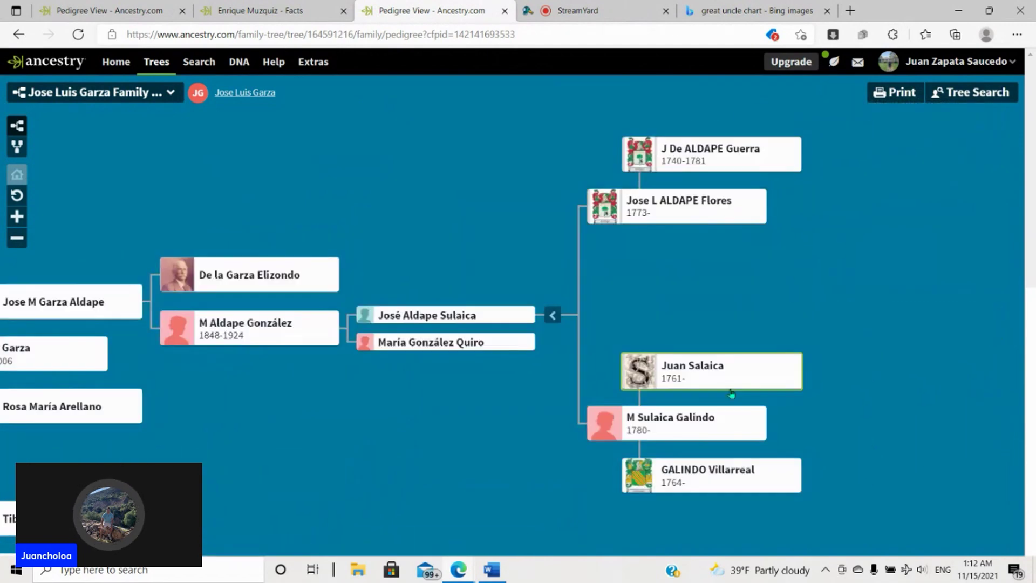
click(688, 426)
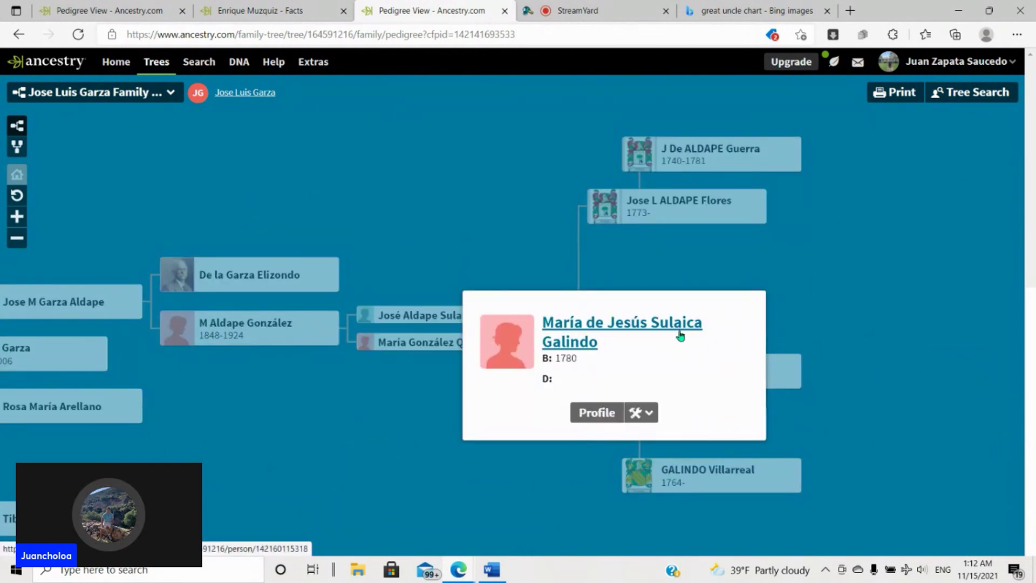
click(798, 294)
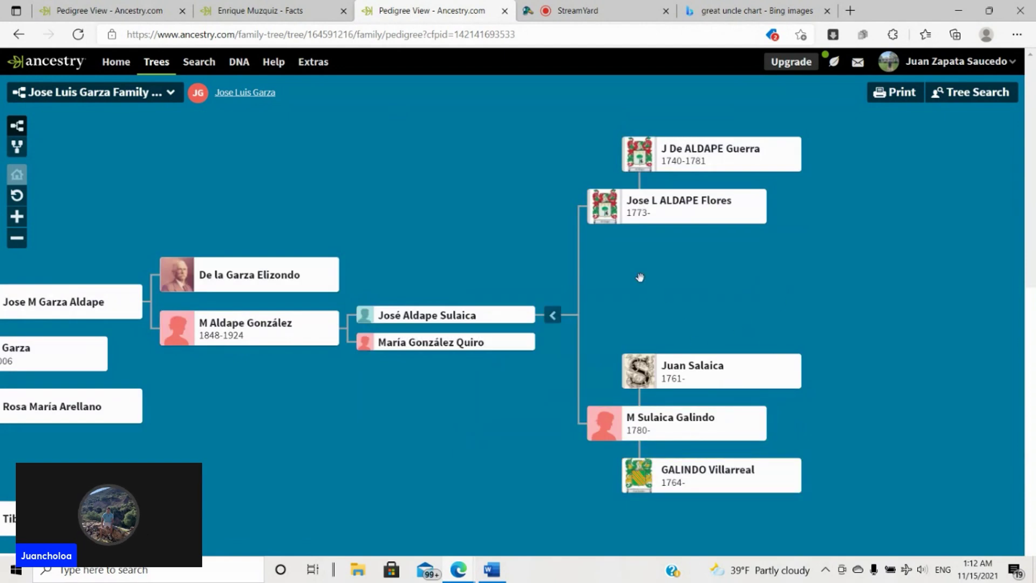
key(ctrl+1)
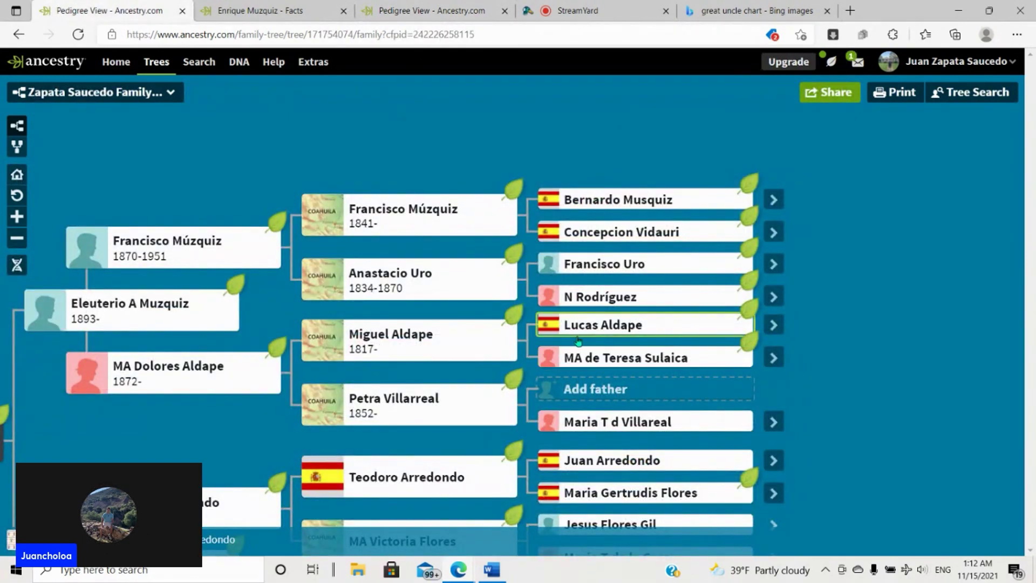
Step: View the details of Miguel Aldape (born 1817) and of his mother in your own tree
click(434, 335)
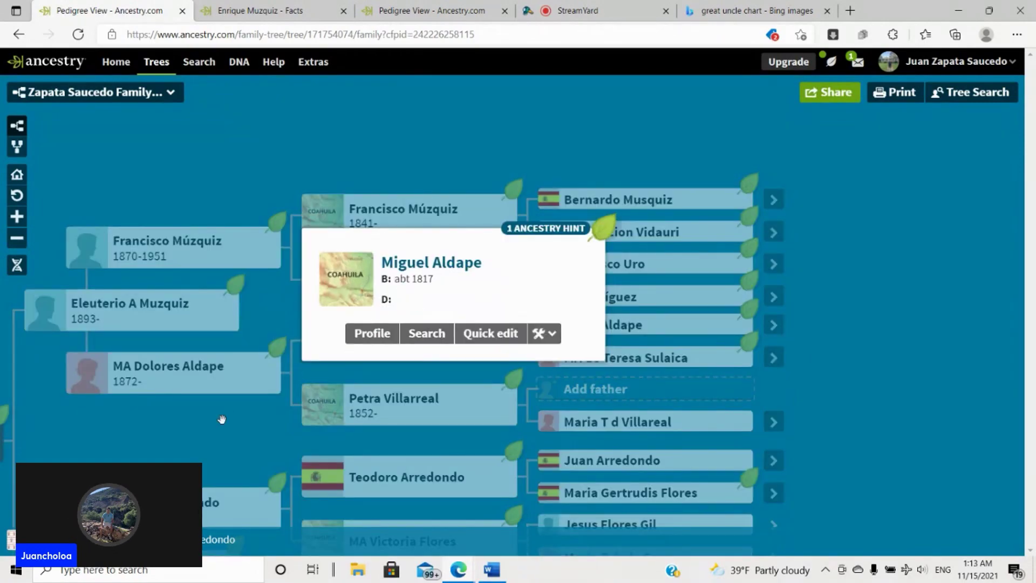
click(224, 440)
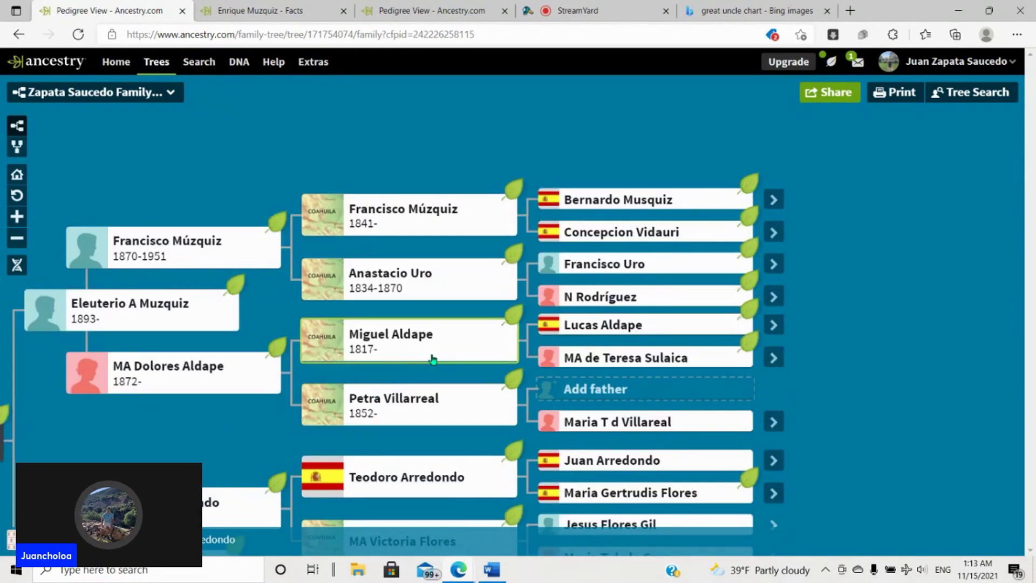
click(633, 358)
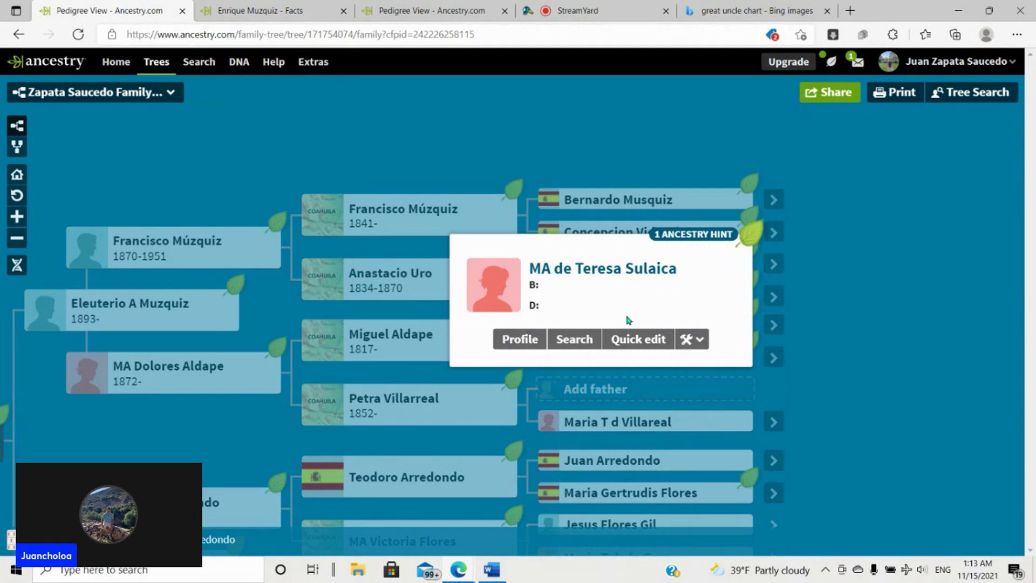
click(817, 344)
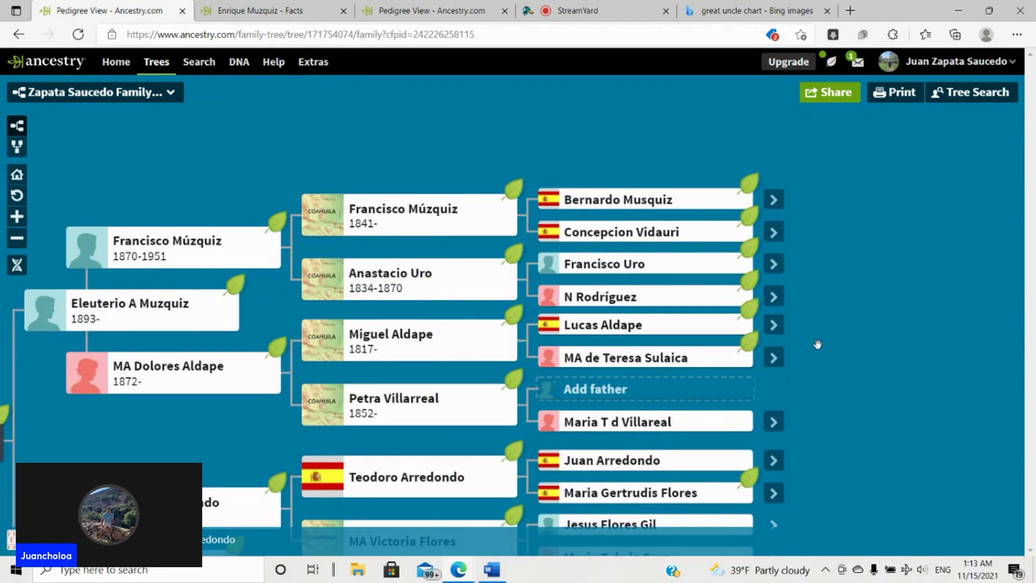
click(773, 325)
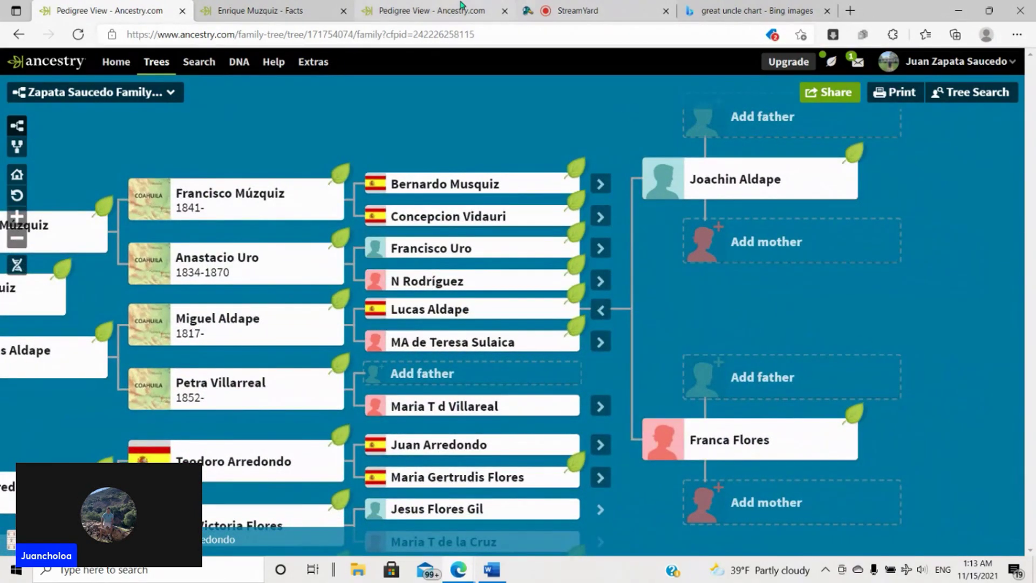
click(388, 7)
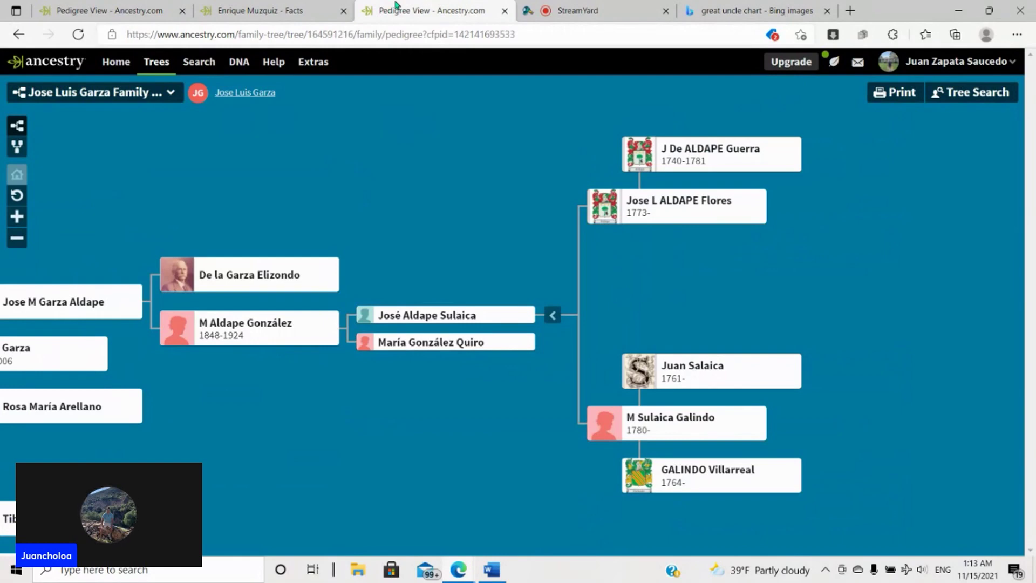
click(695, 169)
click(855, 195)
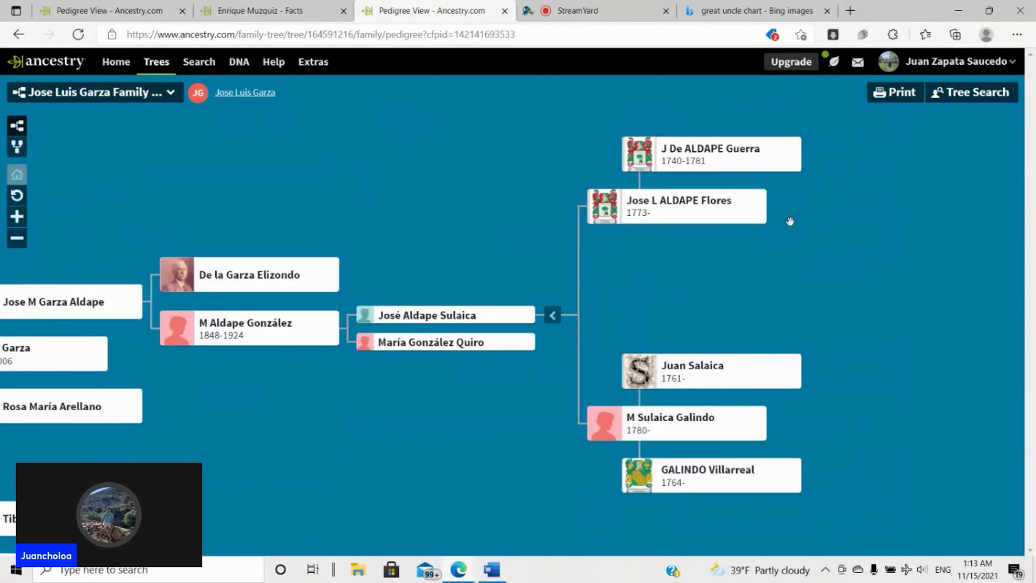
key(ctrl+1)
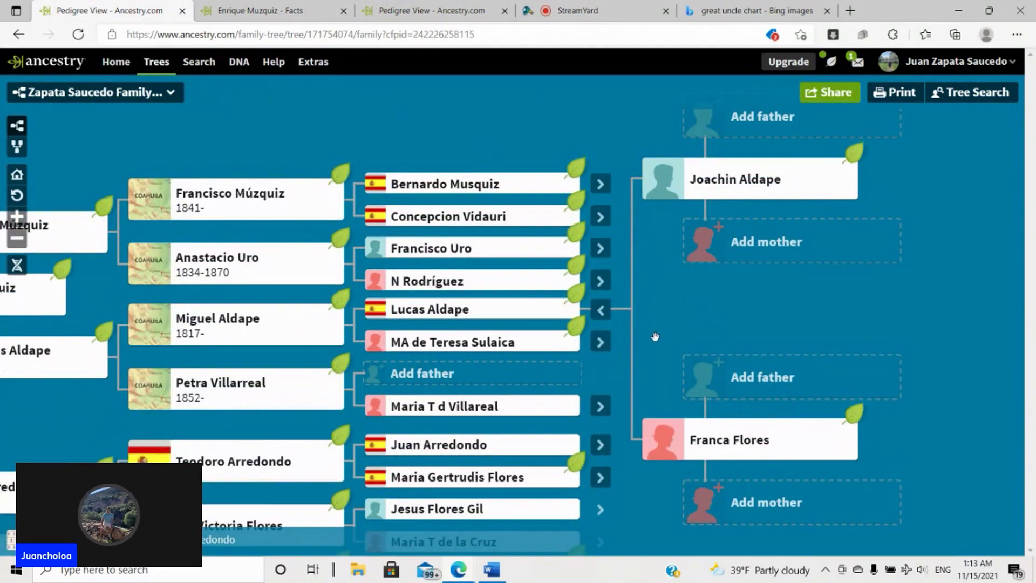
Step: Expand MA de Teresa Sulaica's parents and compare them with the match's woman born 1764
click(601, 342)
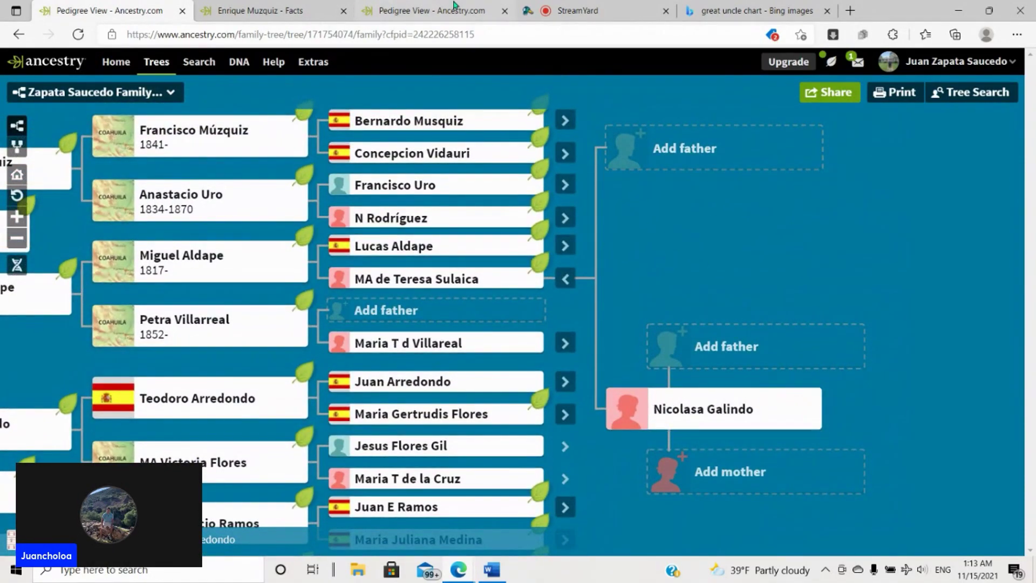
click(454, 8)
click(716, 473)
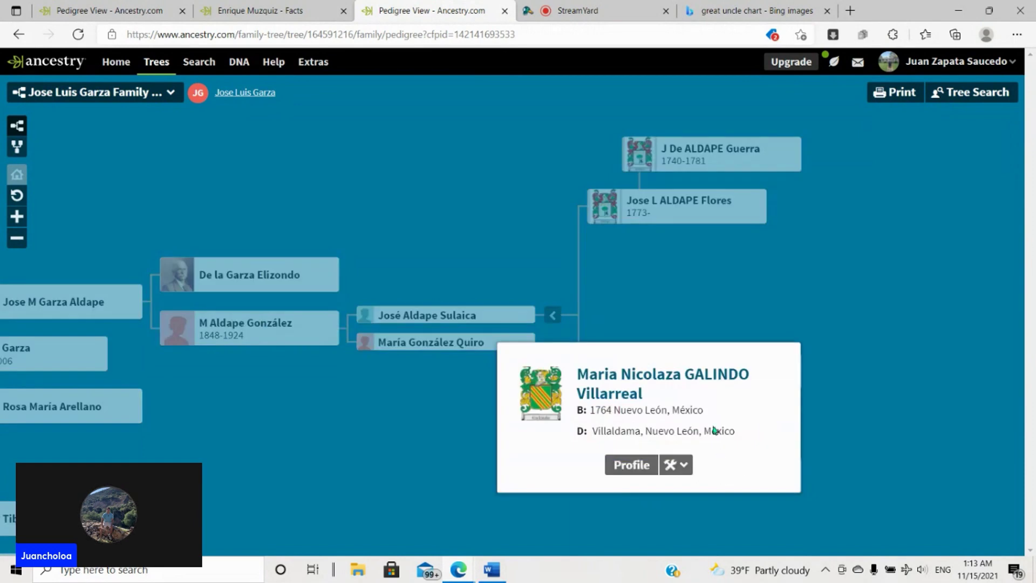
key(ctrl+1)
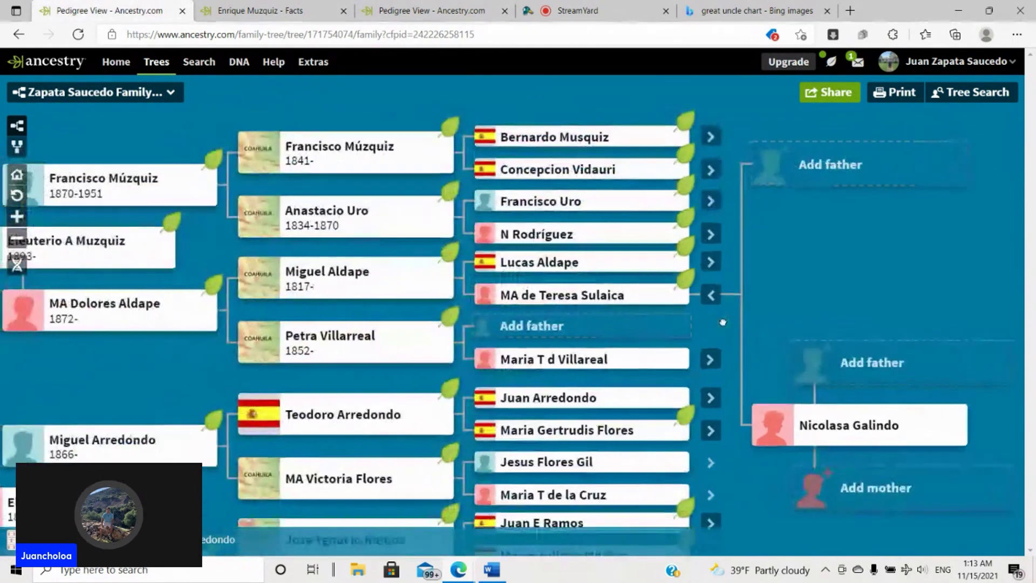
drag(595, 294, 795, 285)
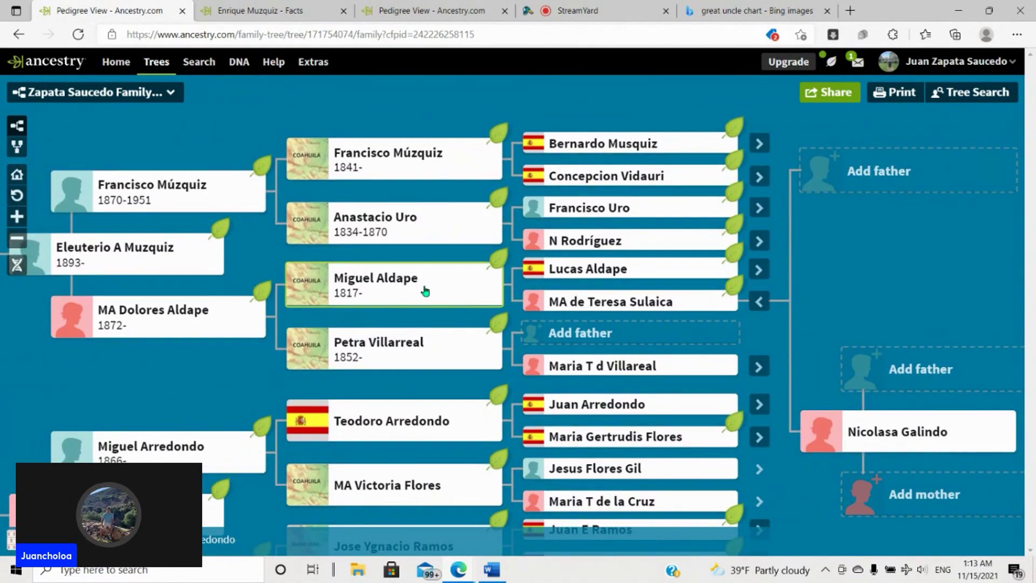
drag(243, 363, 481, 310)
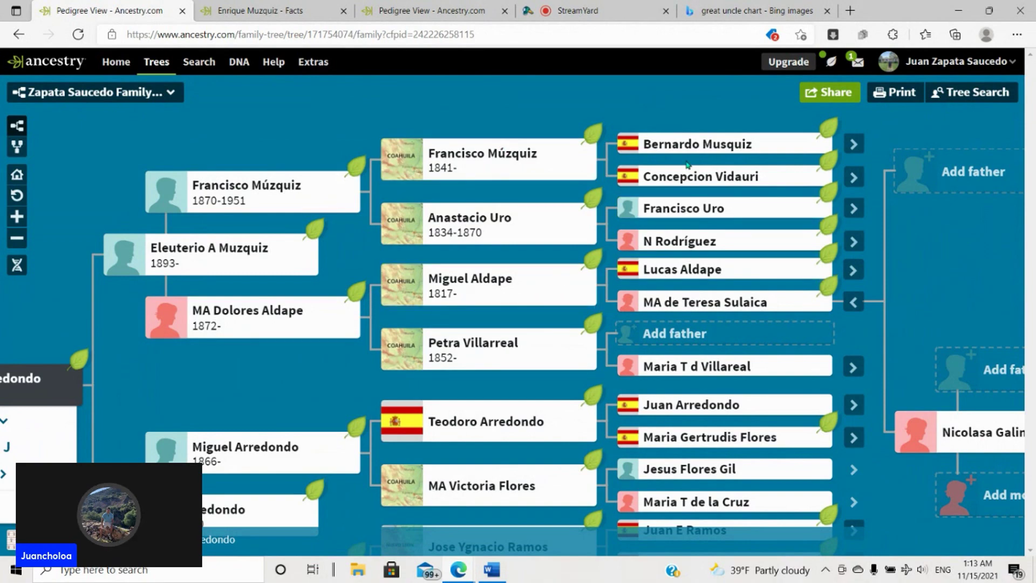
drag(100, 397, 337, 308)
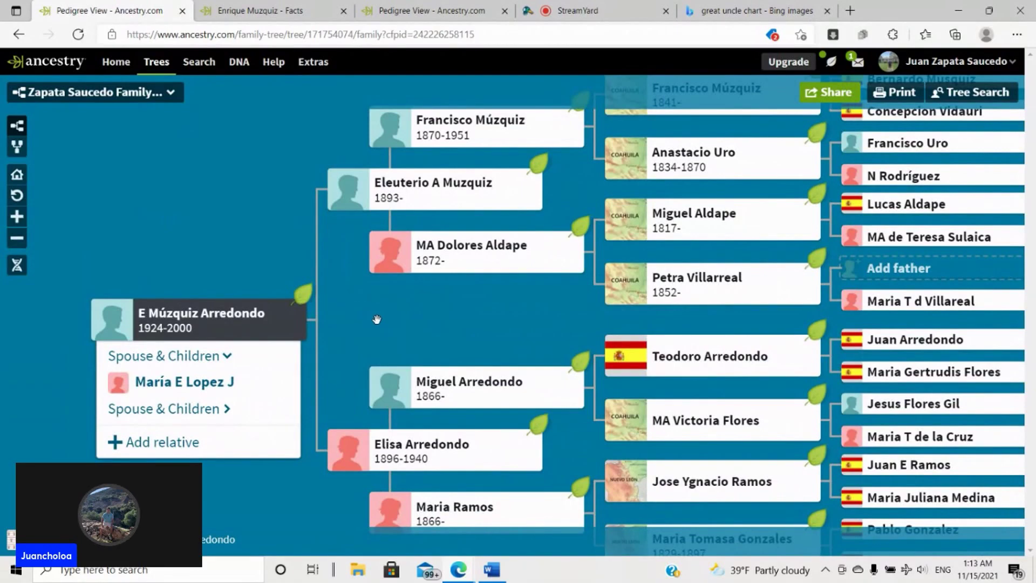
scroll(377, 319, down, 1)
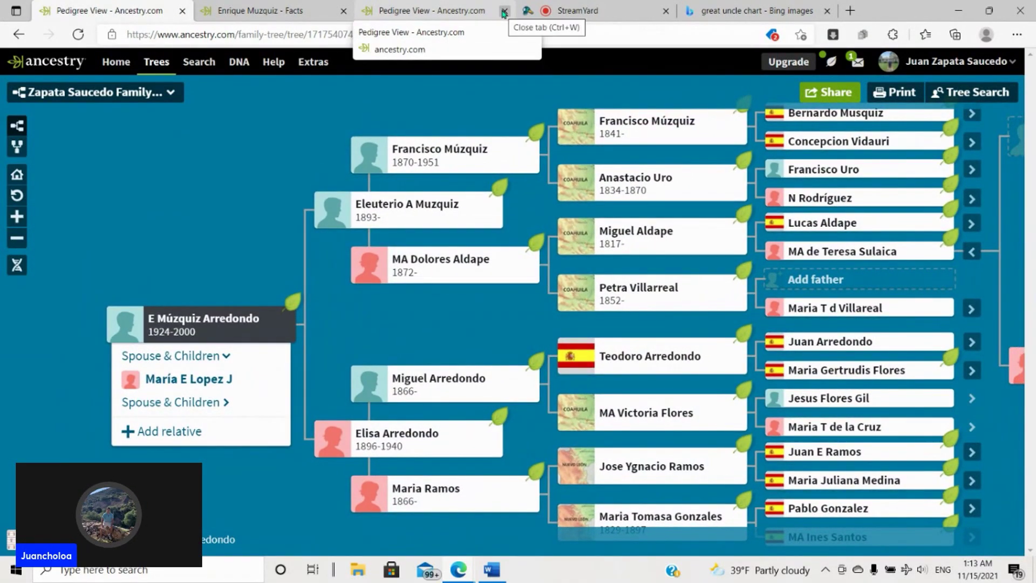
click(503, 11)
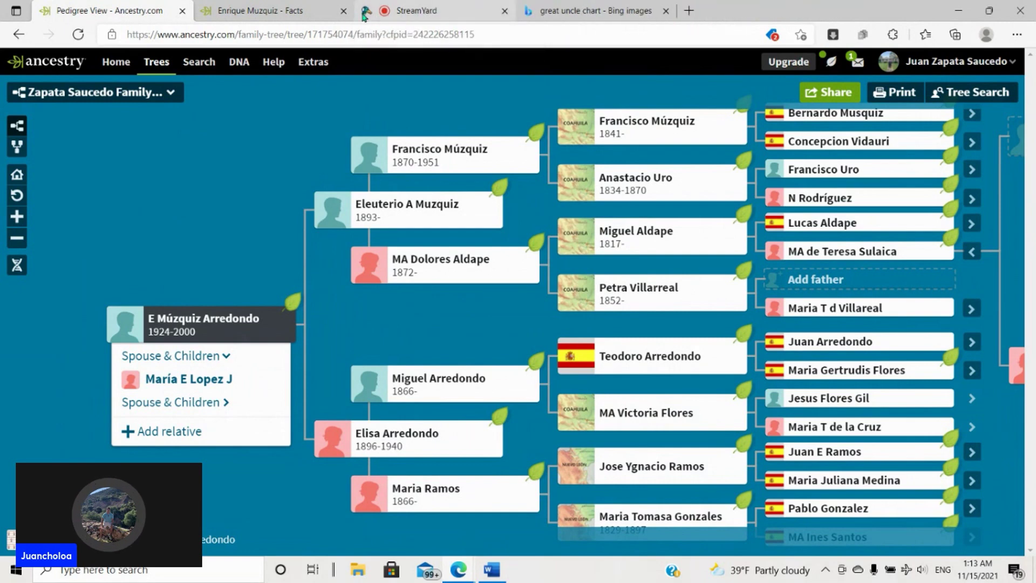
click(343, 11)
click(239, 62)
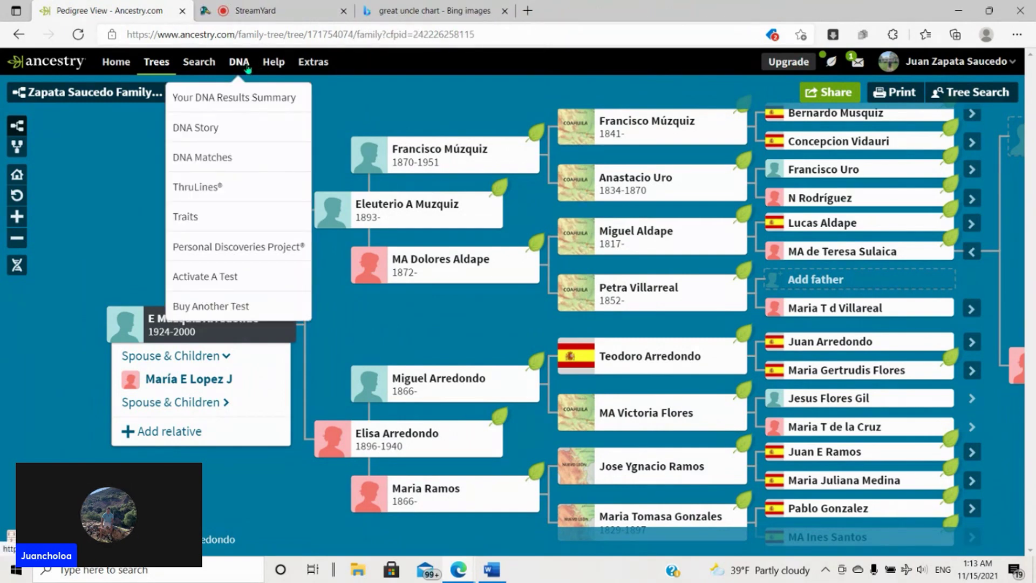
right_click(245, 186)
click(280, 195)
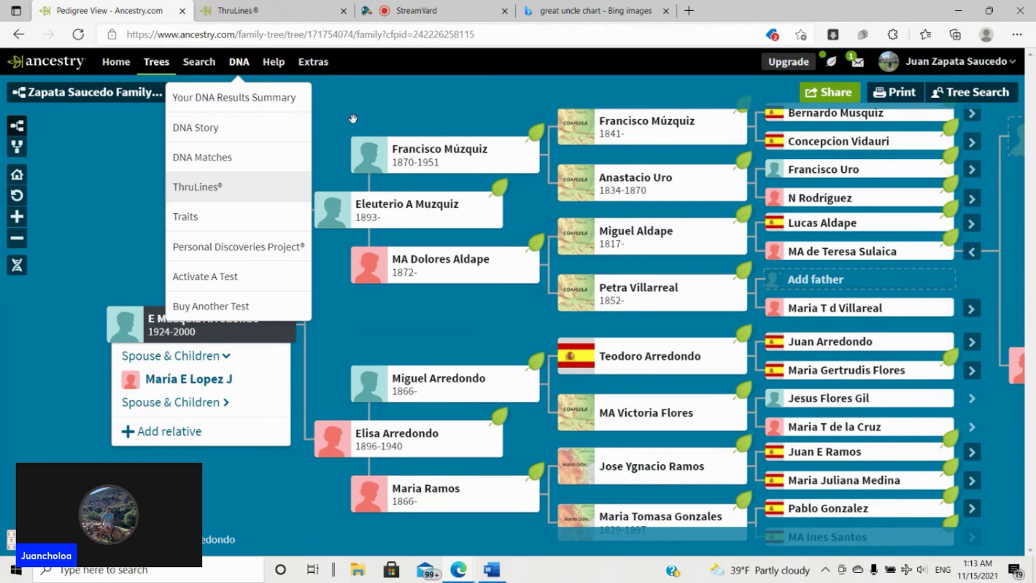
click(294, 6)
scroll(686, 295, down, 20)
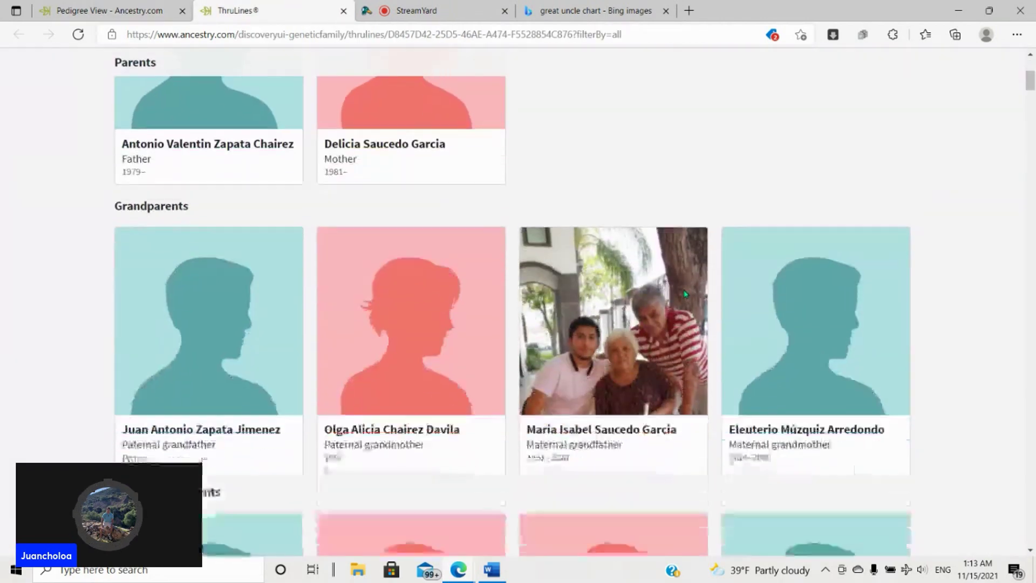
scroll(686, 295, down, 7)
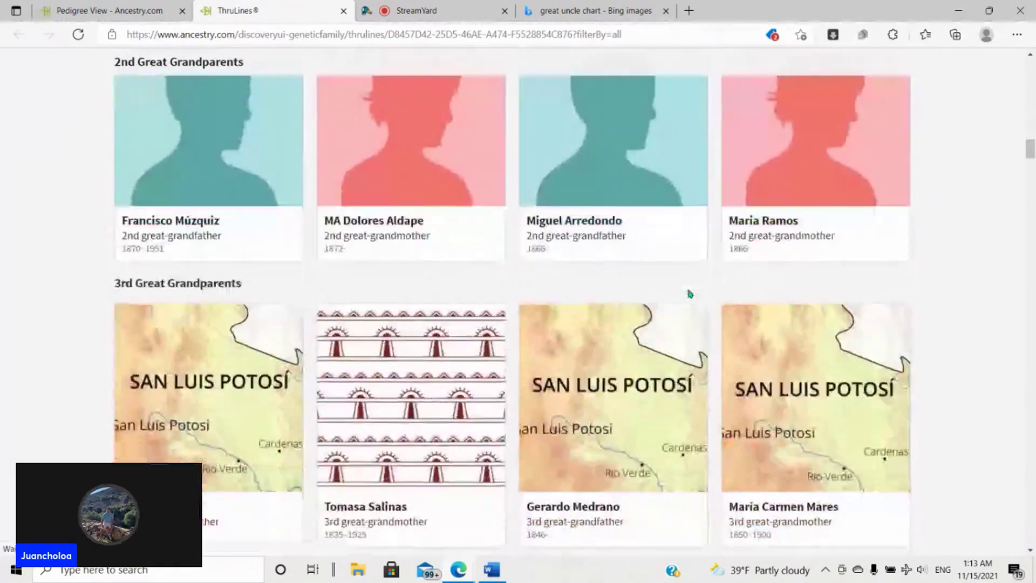
scroll(687, 286, up, 3)
mouse_move(257, 259)
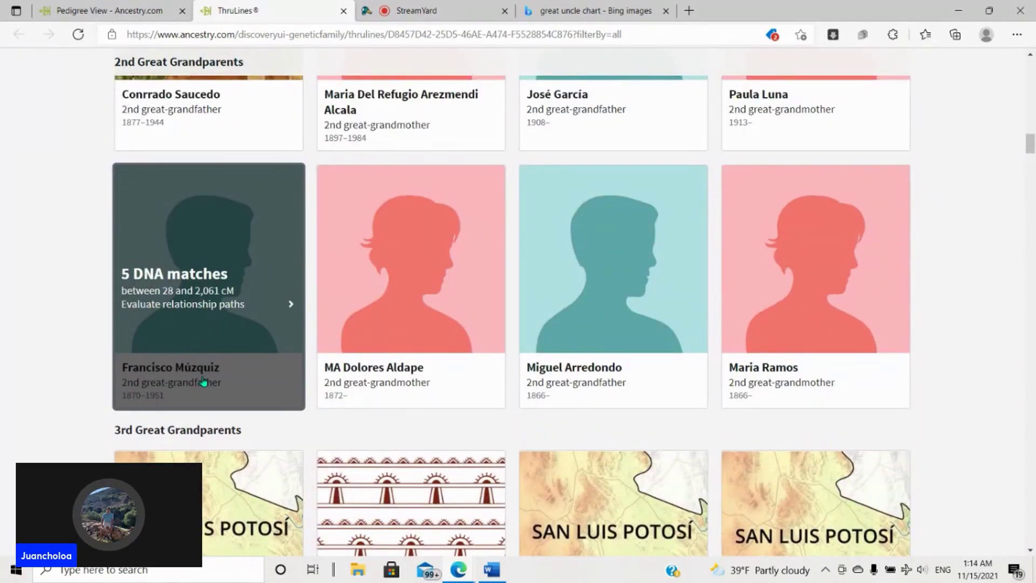
click(193, 290)
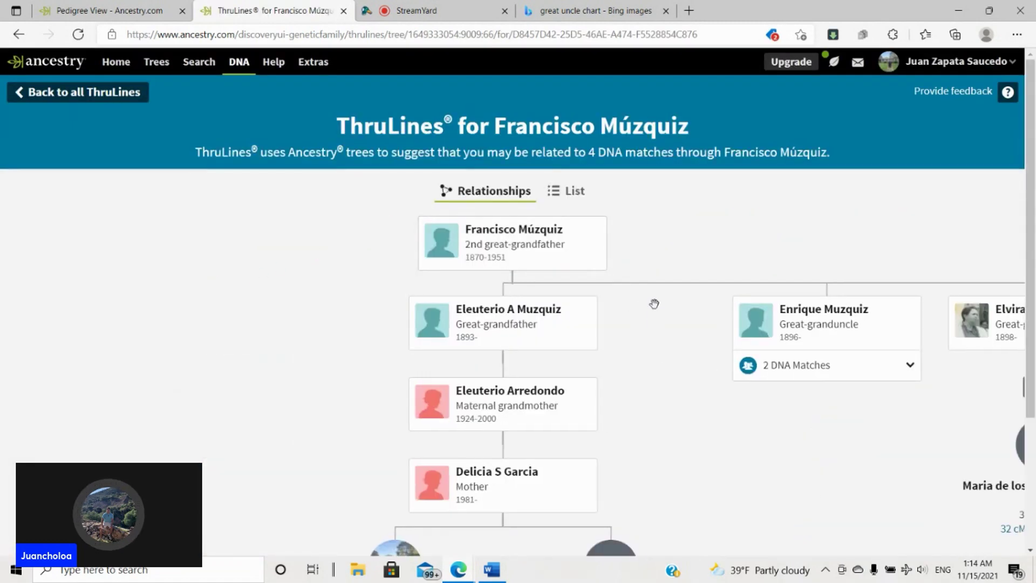
scroll(655, 305, down, 3)
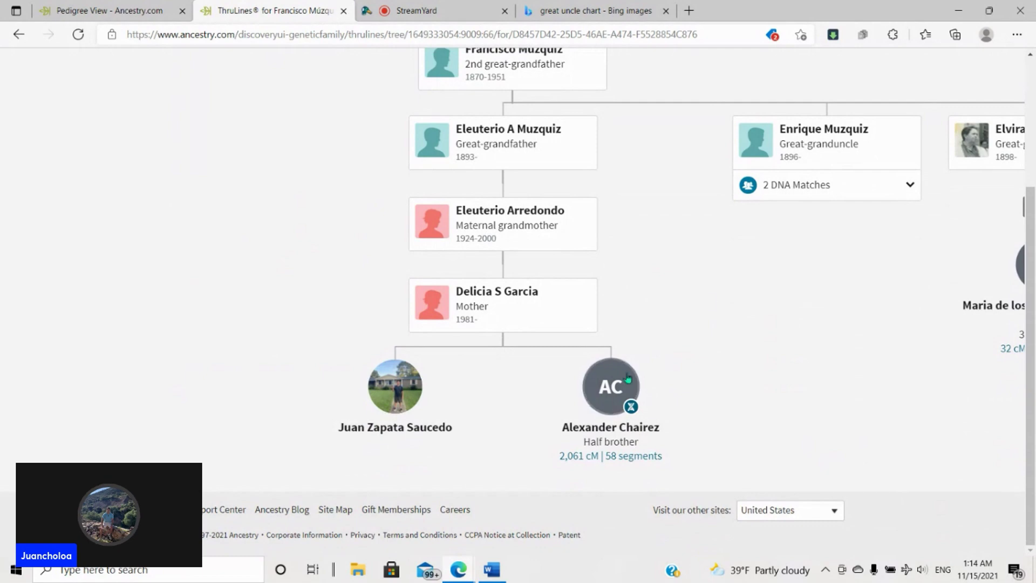
scroll(663, 270, up, 3)
drag(663, 270, 387, 321)
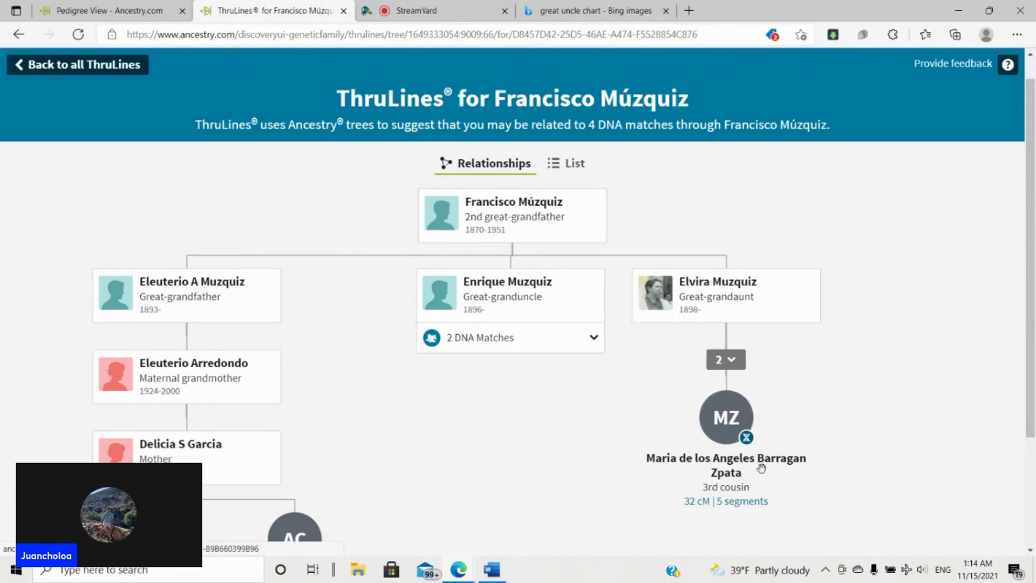
click(588, 344)
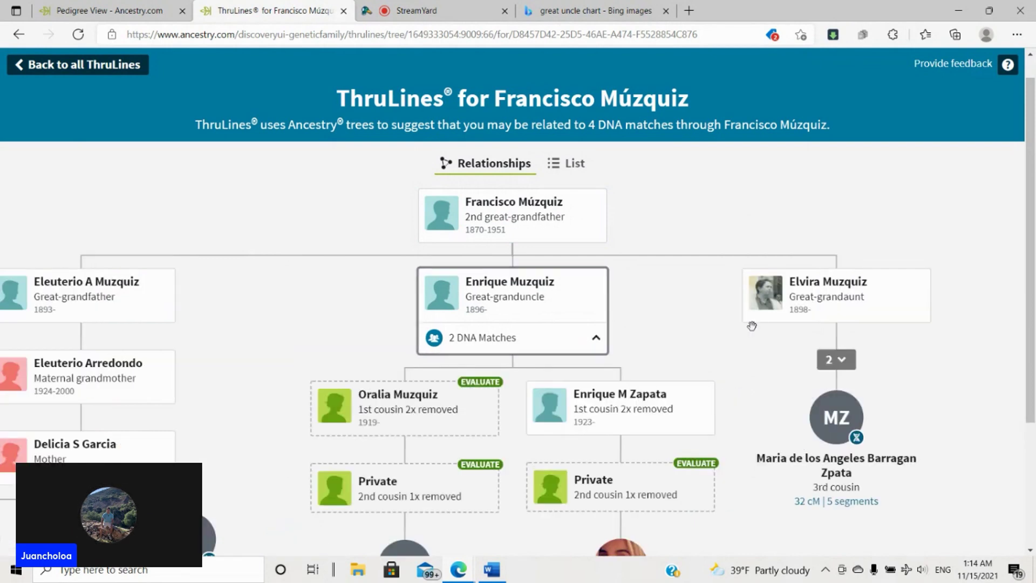
scroll(673, 361, down, 3)
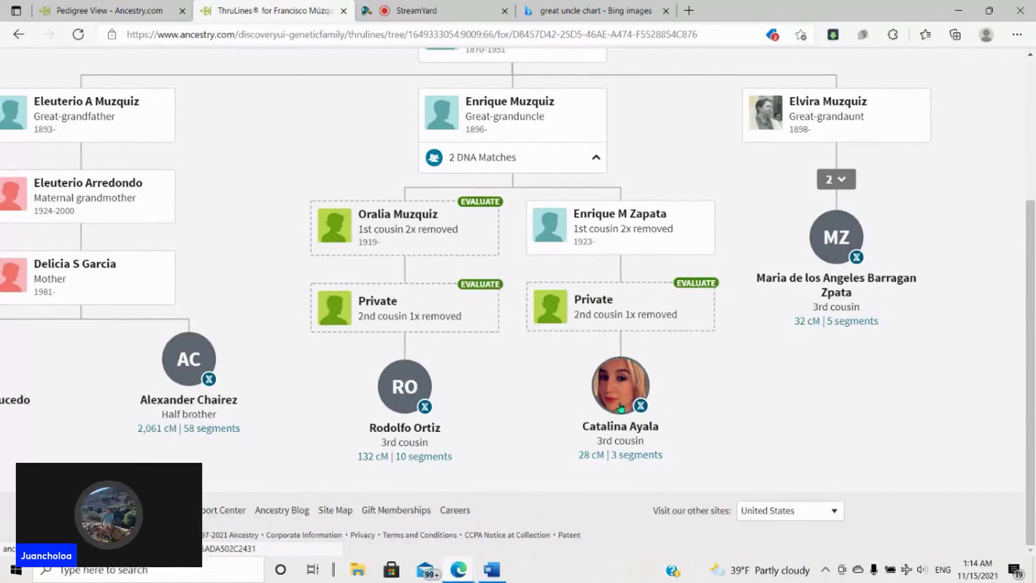
scroll(452, 387, up, 3)
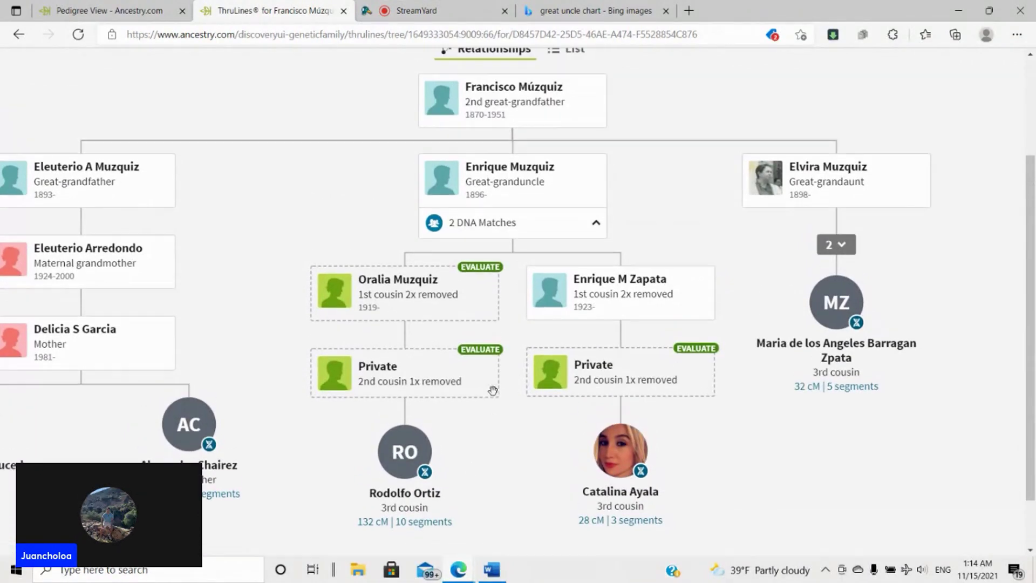
scroll(463, 394, down, 3)
scroll(464, 393, up, 3)
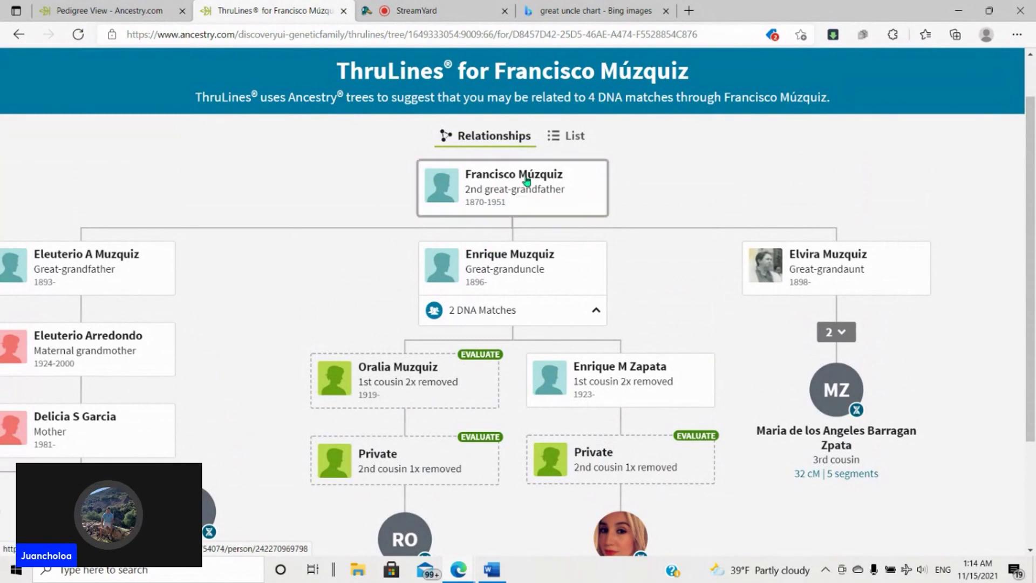
scroll(418, 399, down, 3)
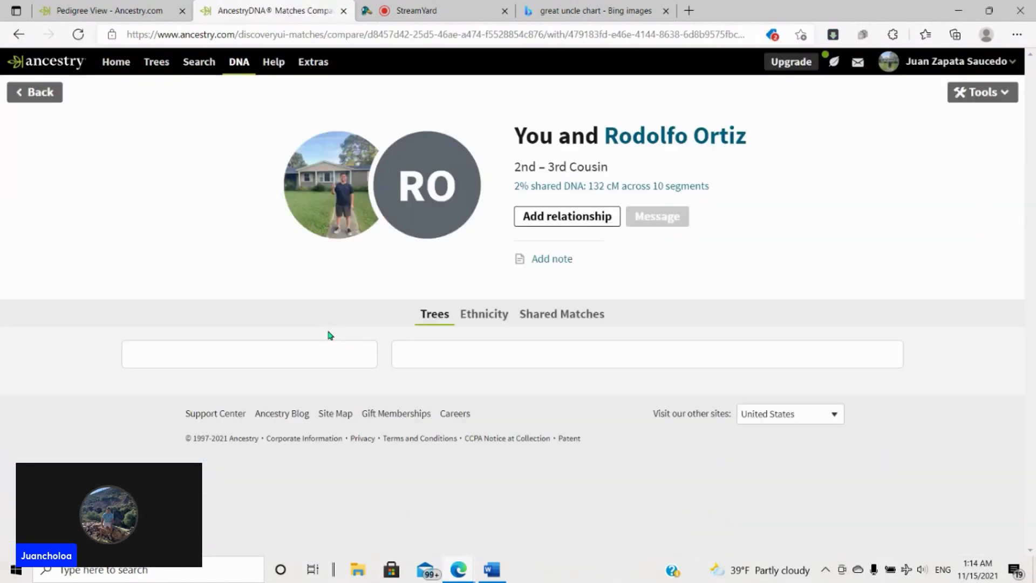
scroll(318, 346, down, 4)
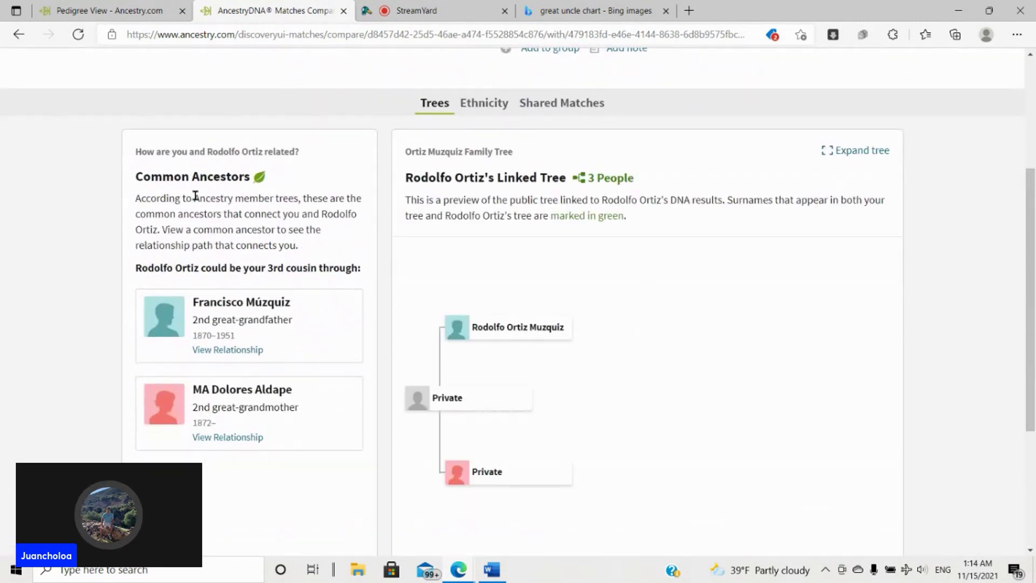
scroll(201, 235, down, 1)
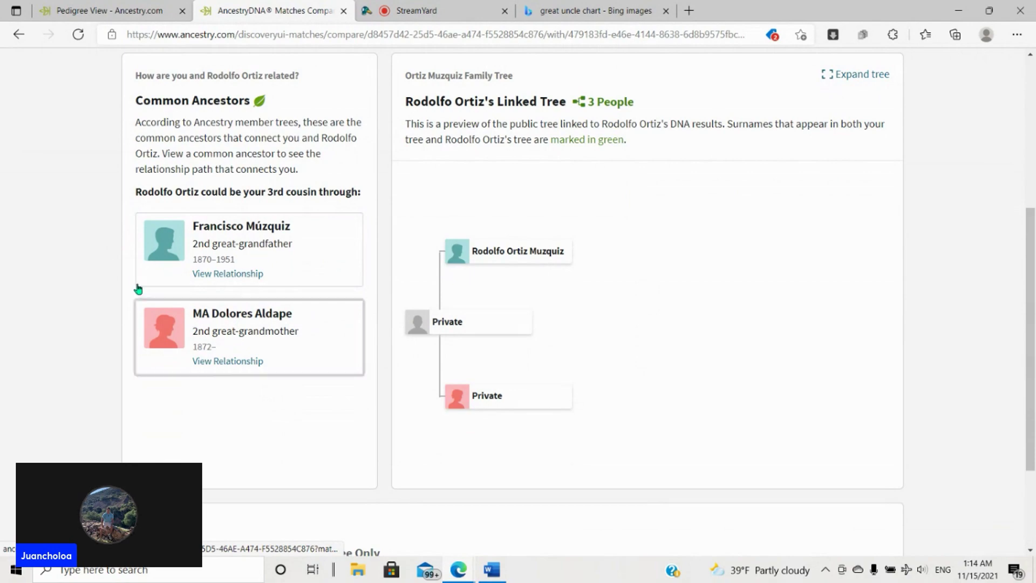
scroll(124, 277, up, 2)
scroll(124, 277, up, 2)
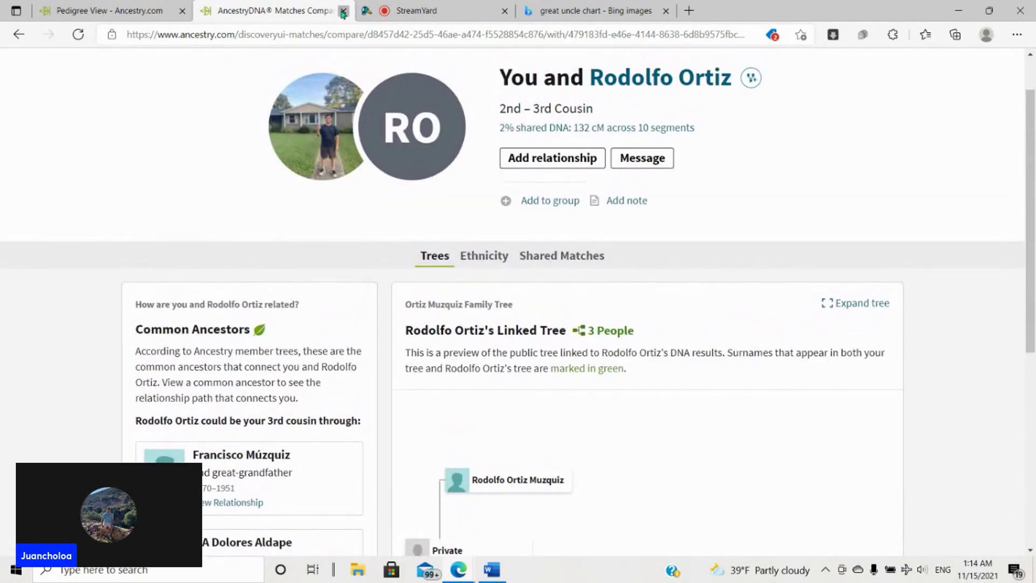
click(344, 12)
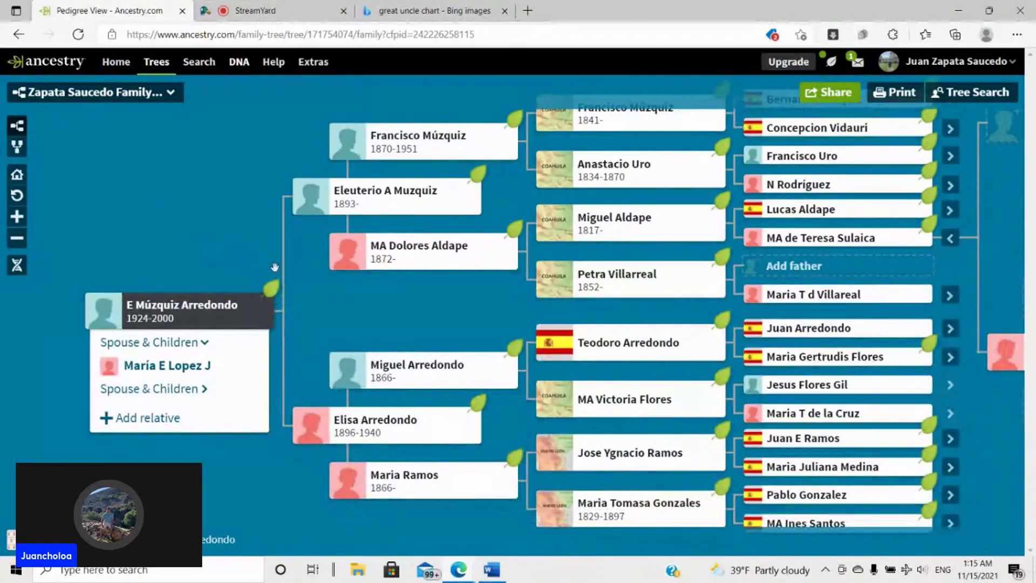
scroll(360, 294, up, 1)
drag(345, 329, 347, 338)
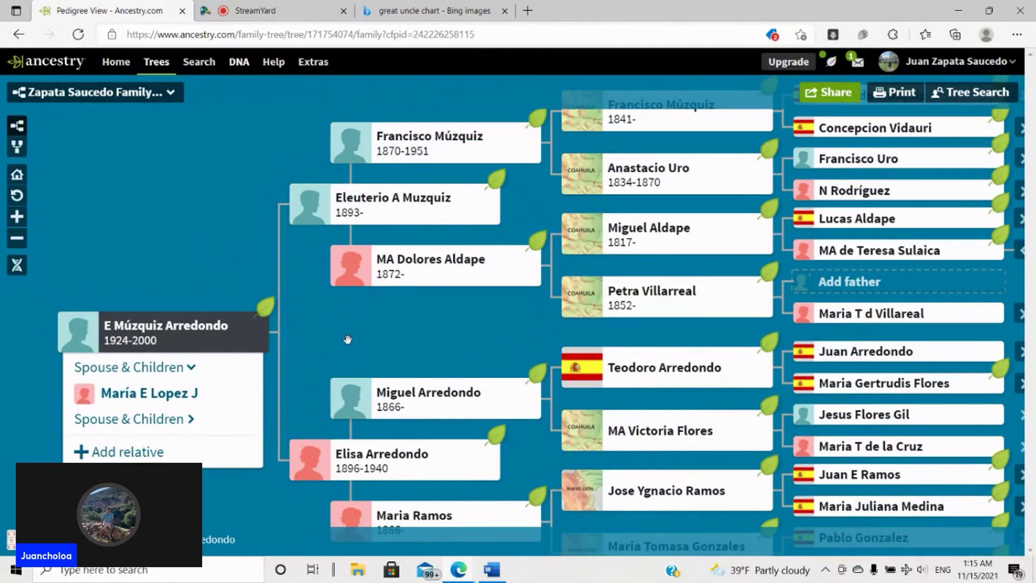
click(210, 345)
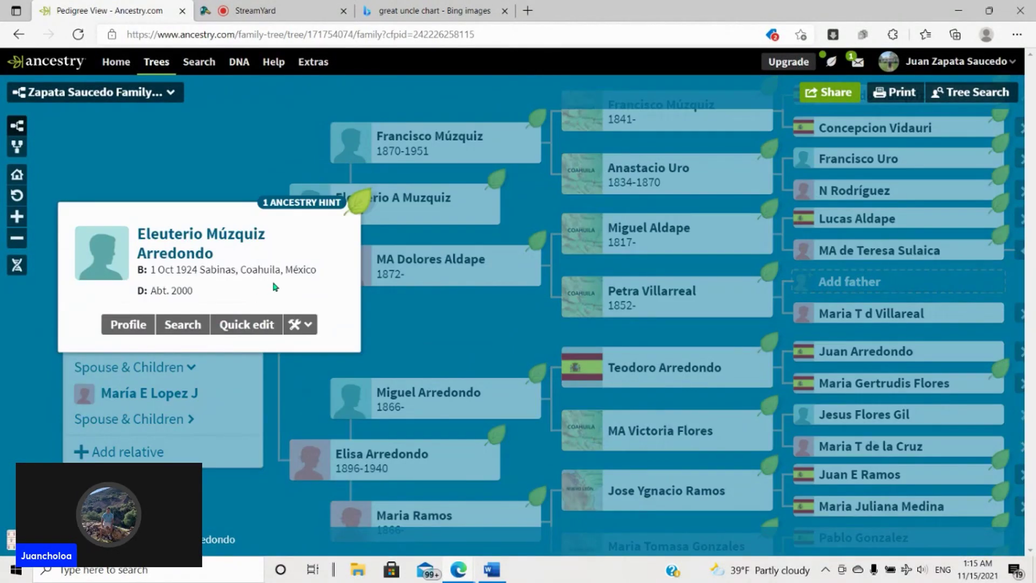
right_click(257, 235)
click(303, 252)
click(266, 10)
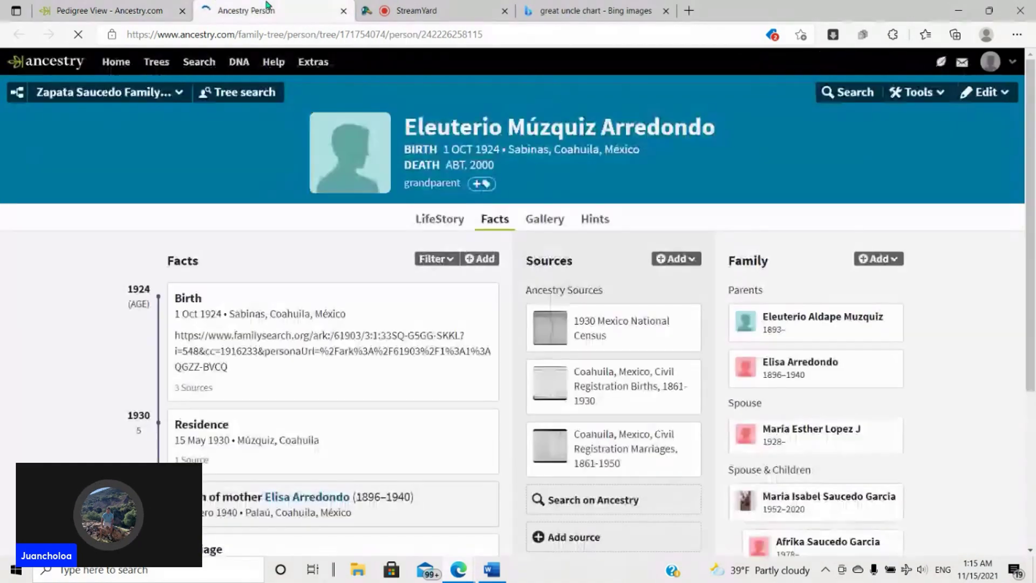
click(318, 313)
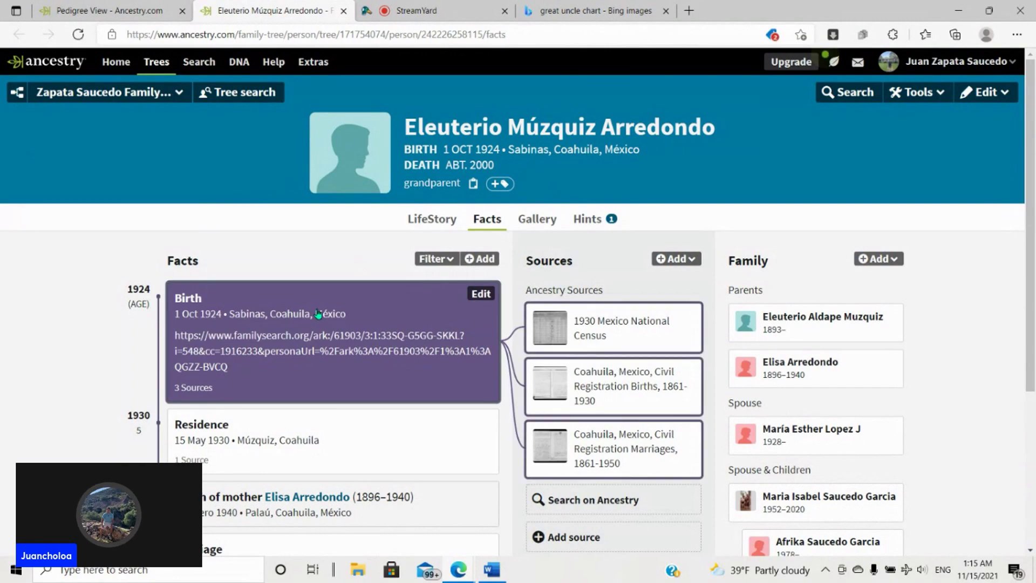
scroll(324, 324, down, 4)
click(432, 330)
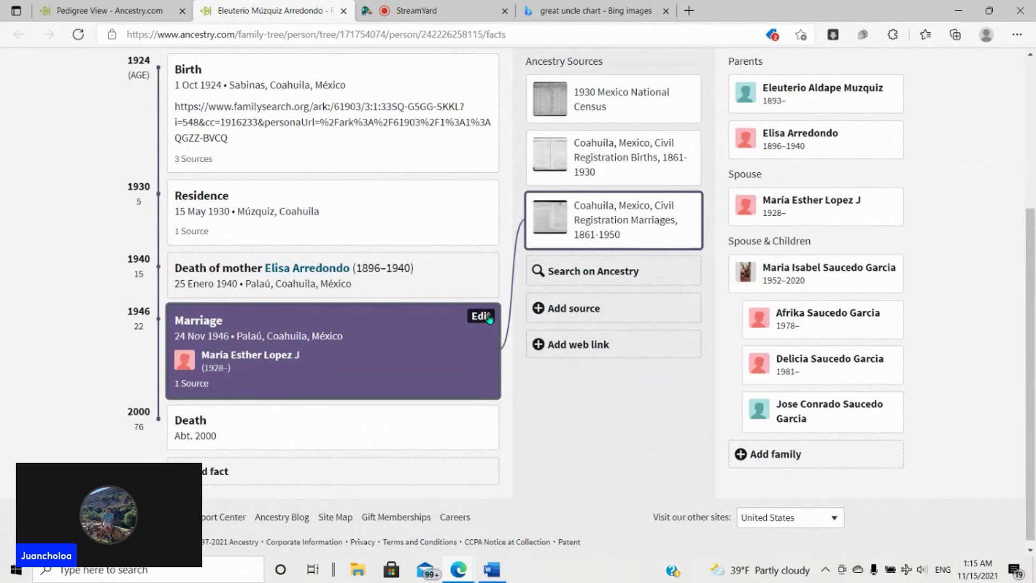
click(680, 204)
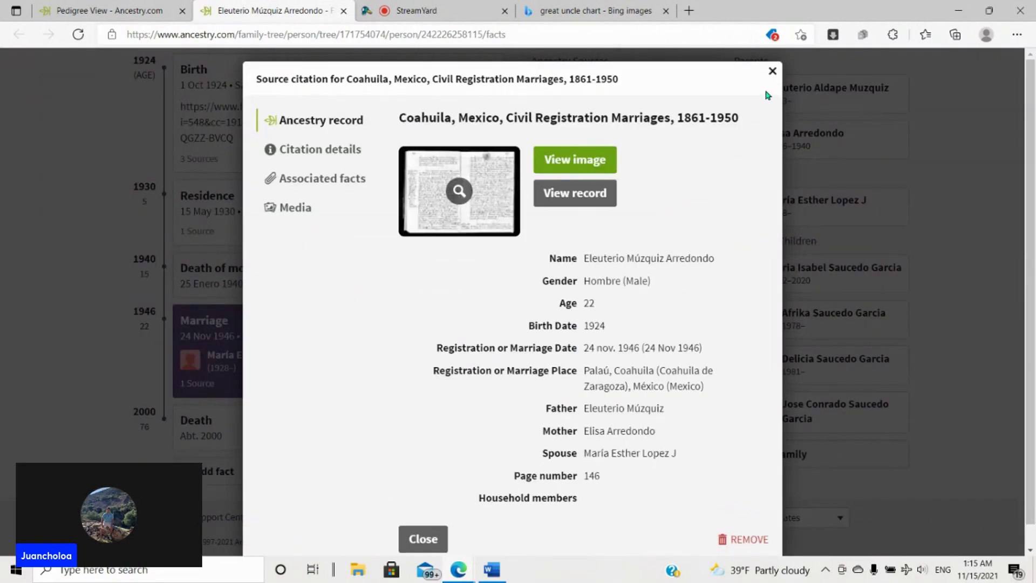
click(771, 71)
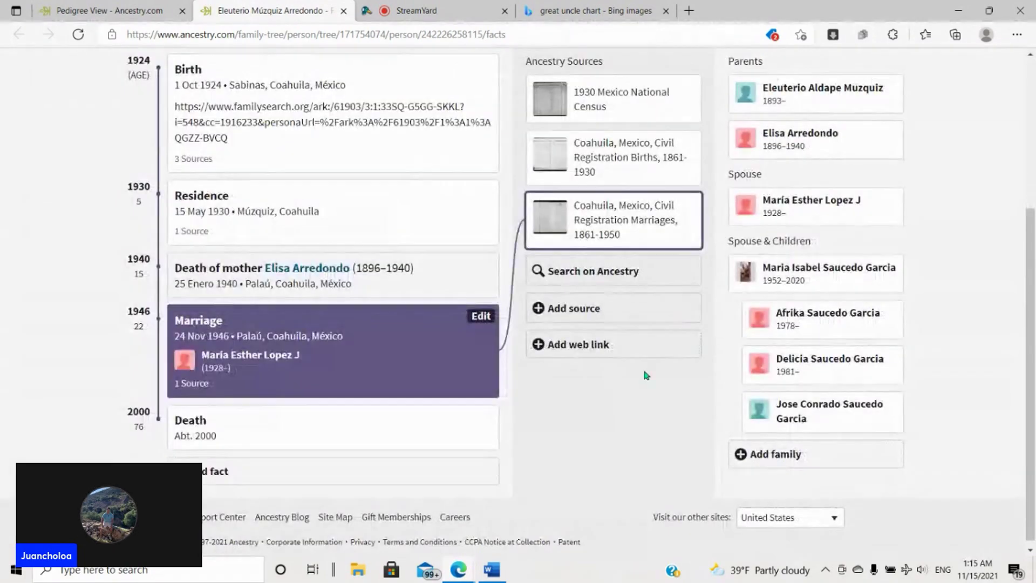
Step: Select Eleuterio's name and birth details at the top of his profile
scroll(642, 367, up, 4)
scroll(467, 212, down, 4)
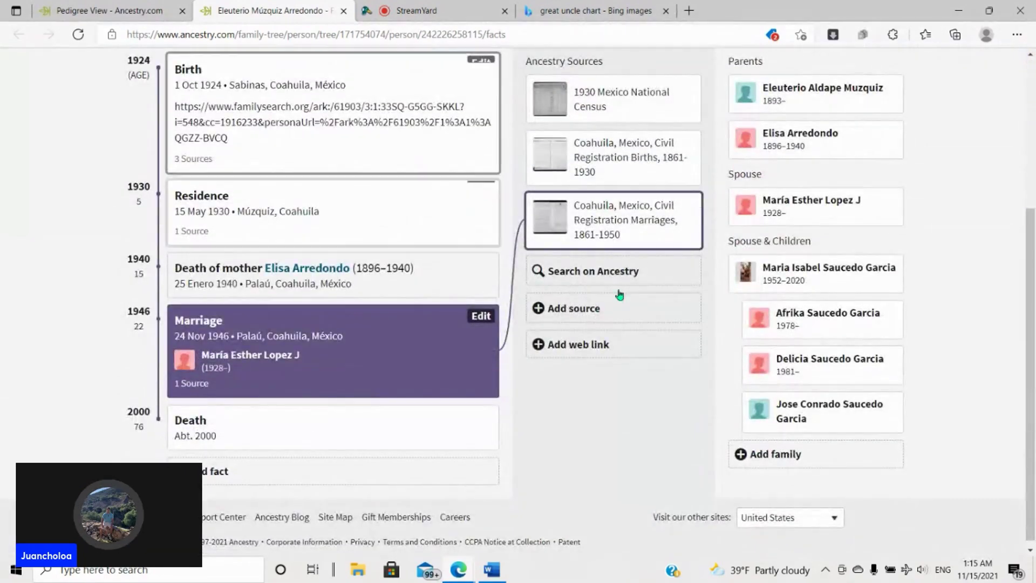
scroll(564, 337, up, 1)
scroll(564, 337, up, 3)
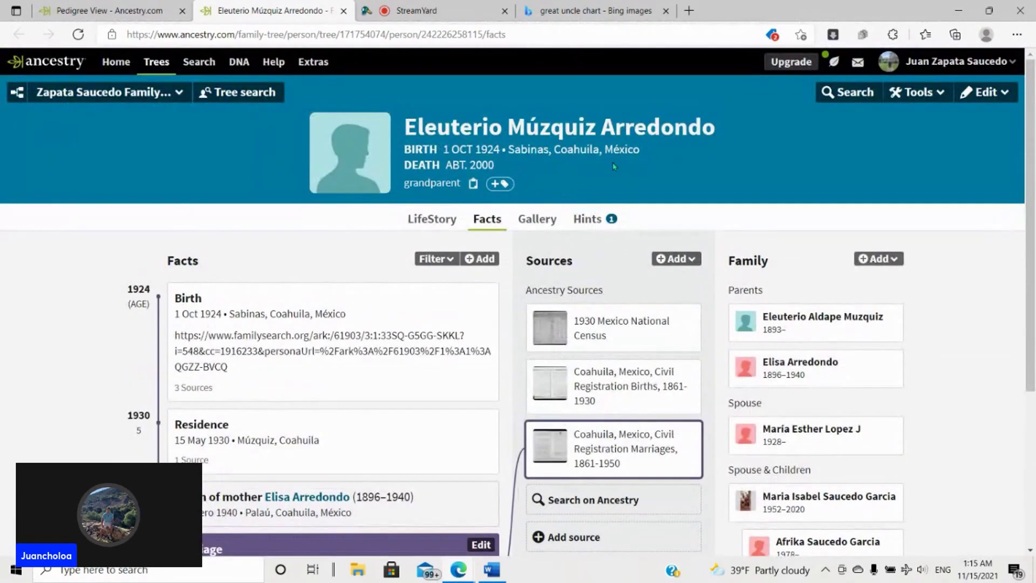
drag(659, 155, 437, 123)
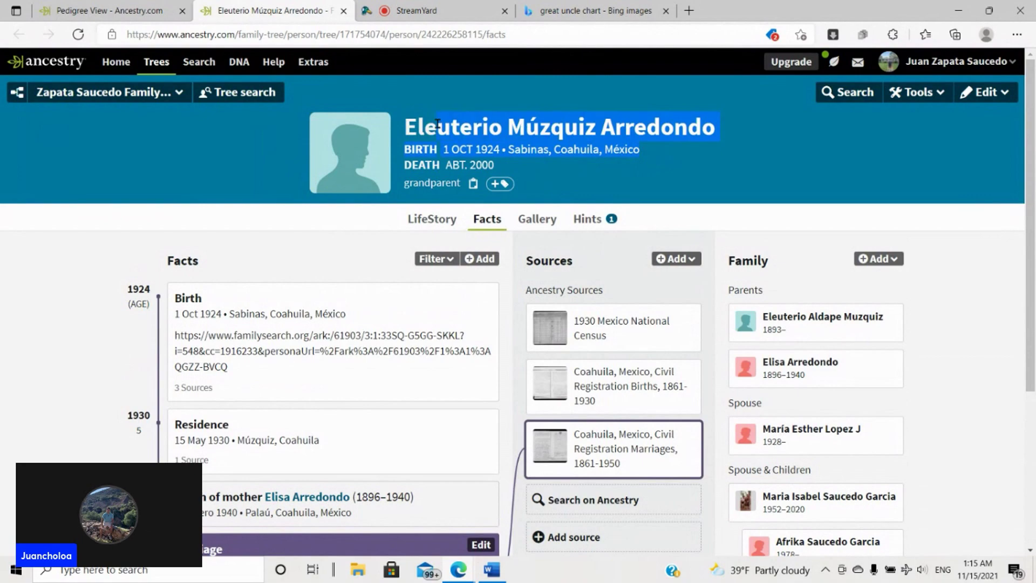
Step: Return to the pedigree chart, dismiss Eleuterio's card, and pan across the earliest ancestors
click(108, 11)
click(456, 324)
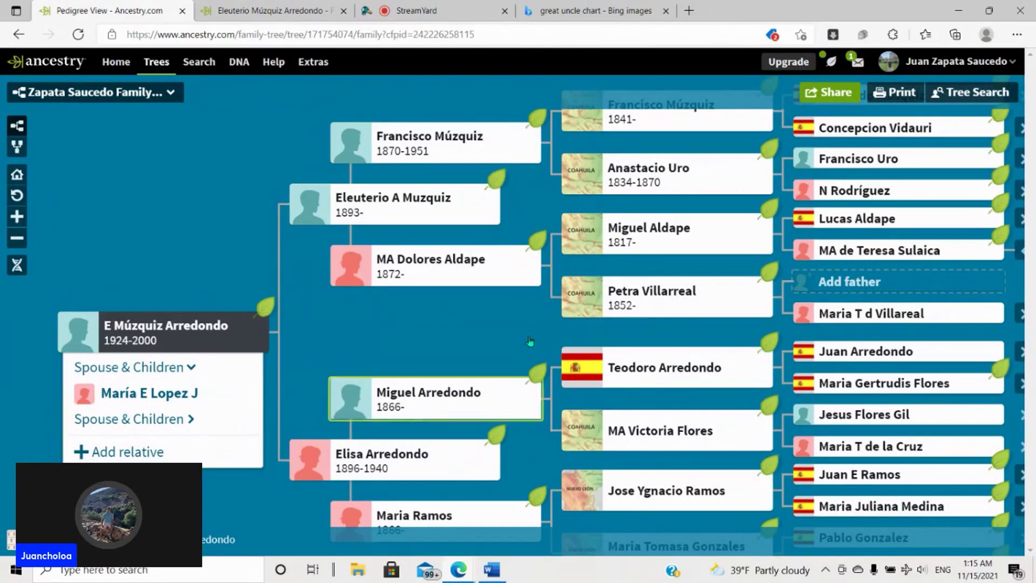
drag(627, 142, 594, 161)
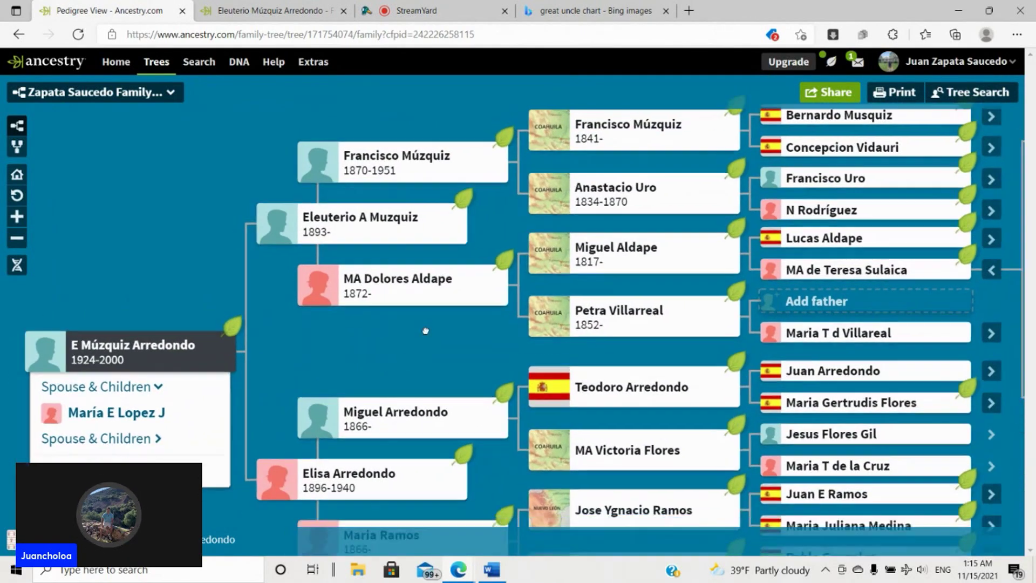
drag(425, 330, 480, 345)
click(490, 569)
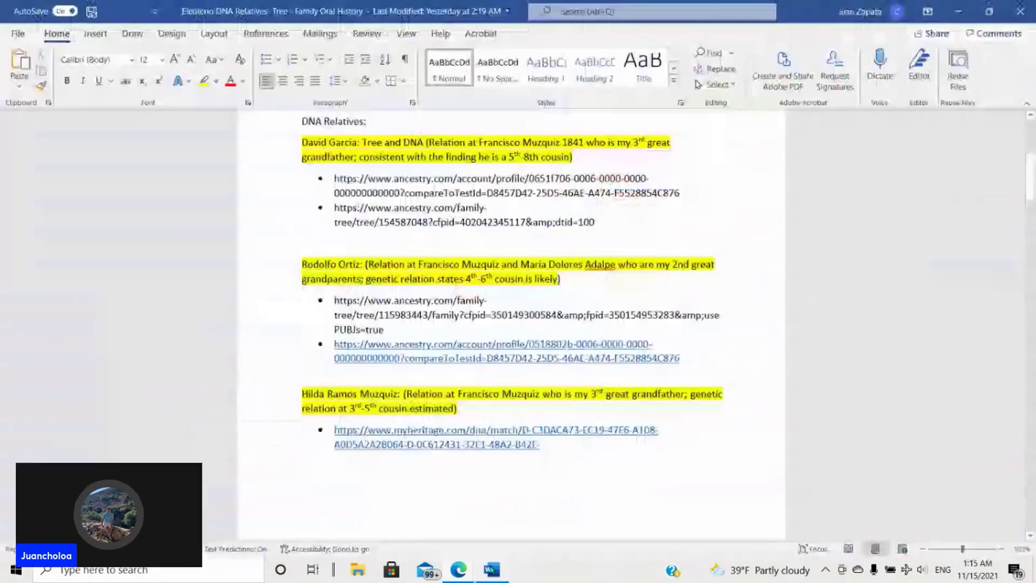
scroll(1027, 182, up, 3)
drag(1027, 183, 1030, 143)
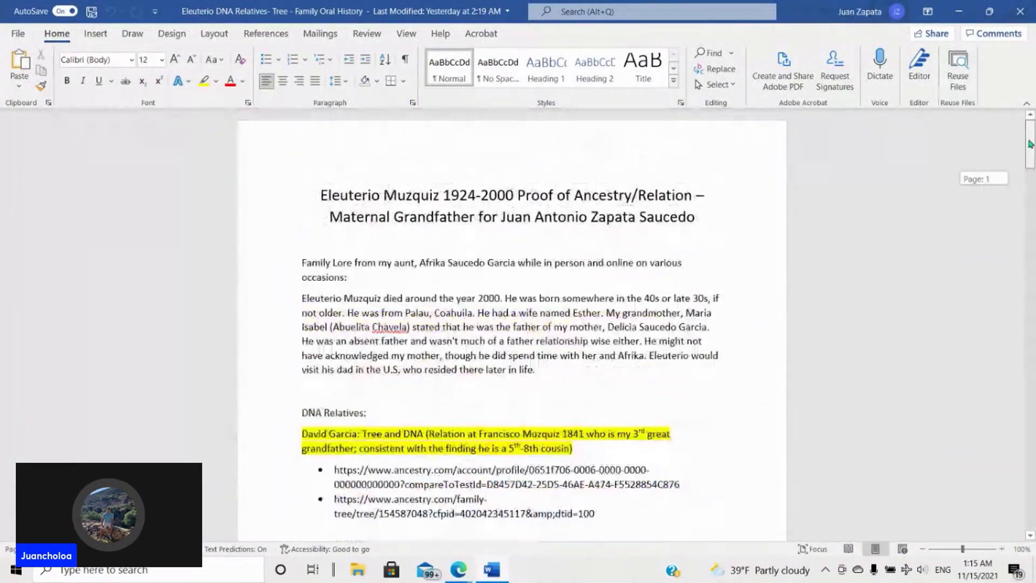
scroll(1030, 143, down, 5)
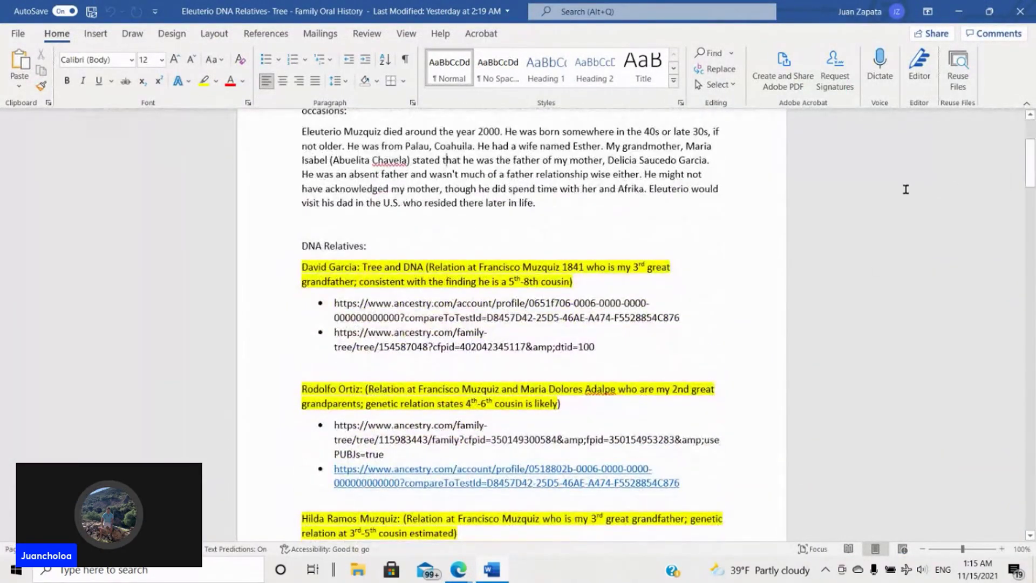
scroll(901, 189, down, 3)
scroll(514, 214, down, 15)
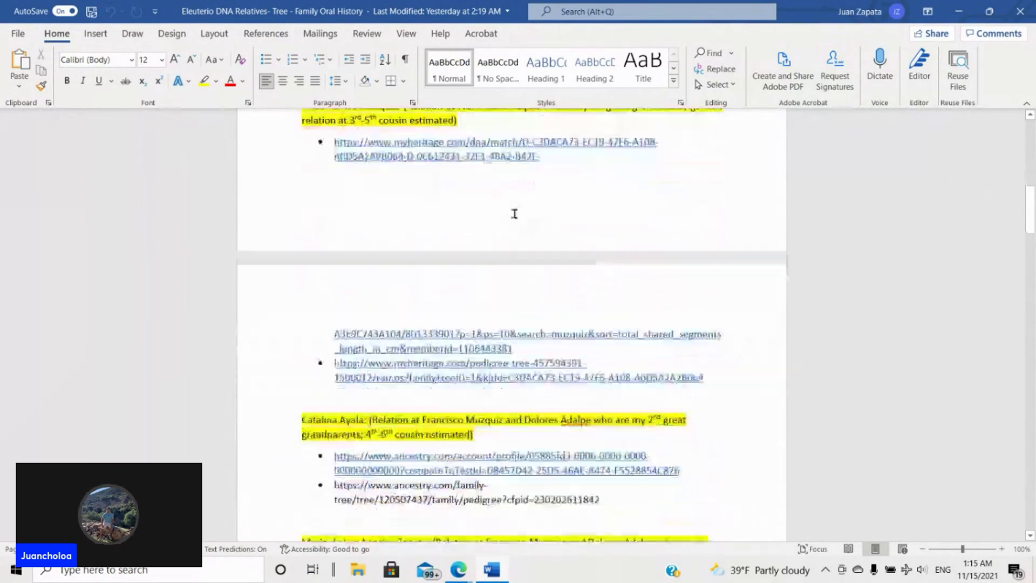
scroll(515, 214, down, 15)
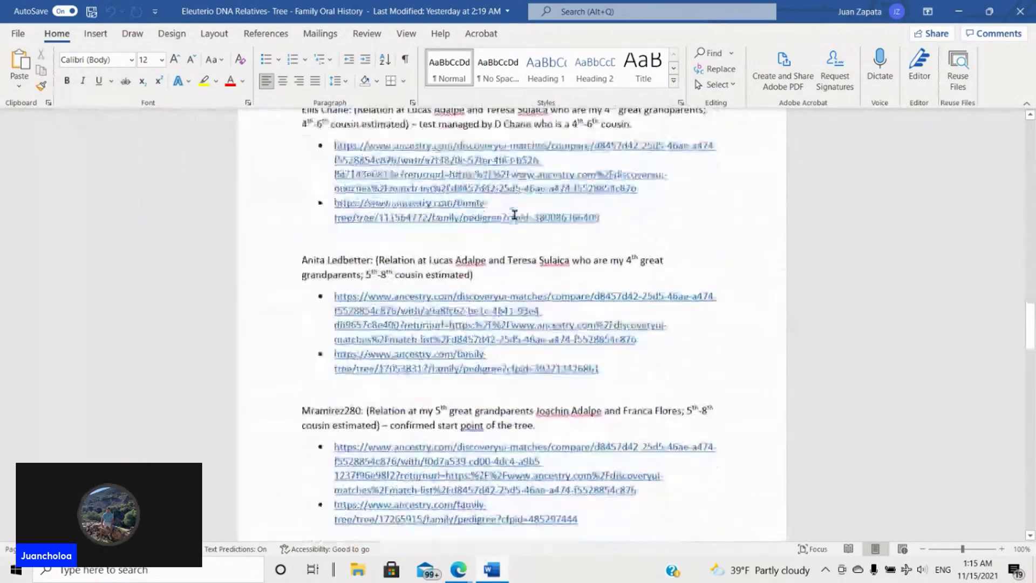
scroll(514, 213, down, 8)
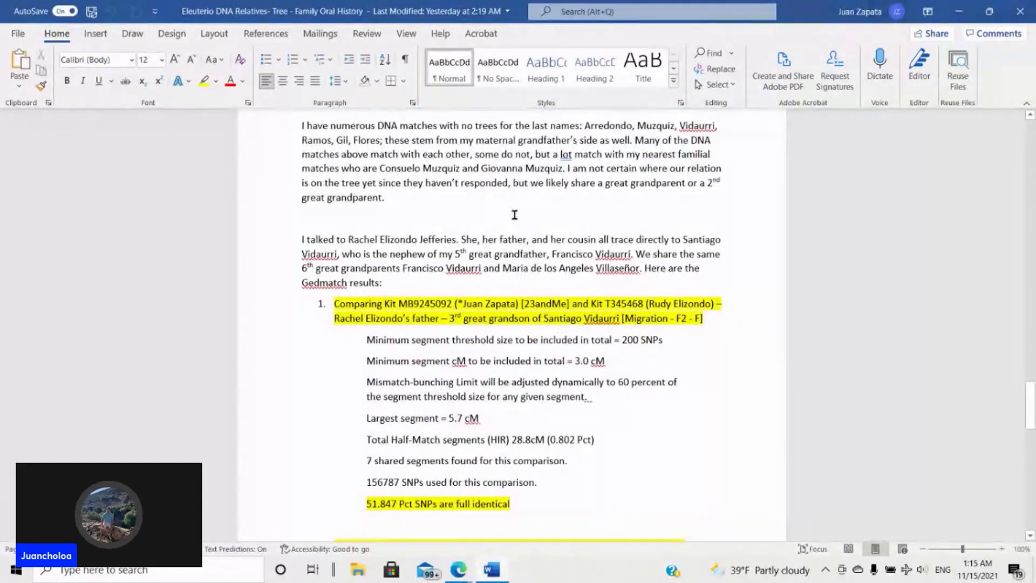
scroll(514, 214, up, 18)
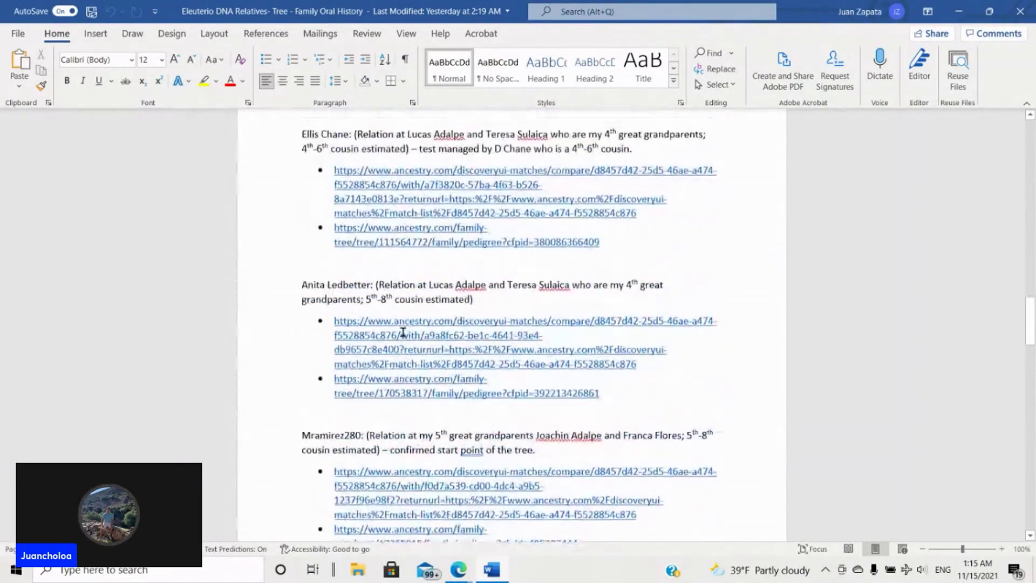
scroll(403, 333, up, 8)
scroll(403, 333, down, 9)
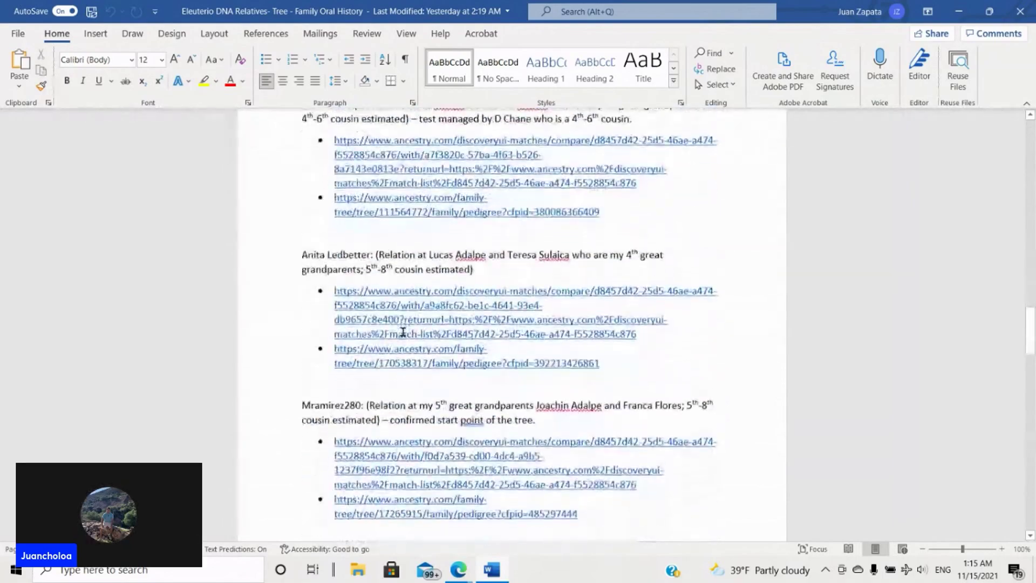
scroll(403, 333, down, 20)
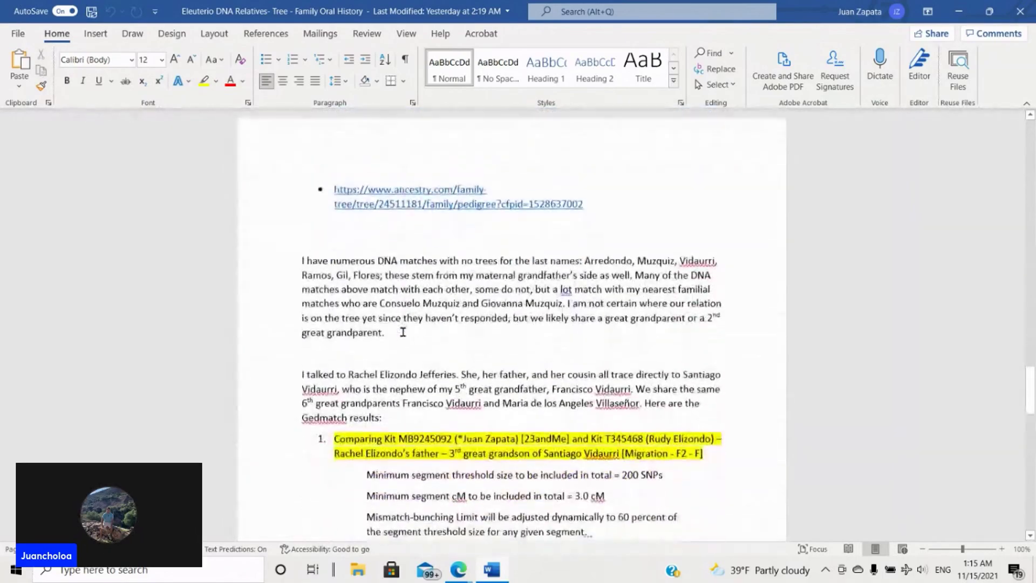
scroll(403, 332, down, 6)
scroll(477, 202, down, 12)
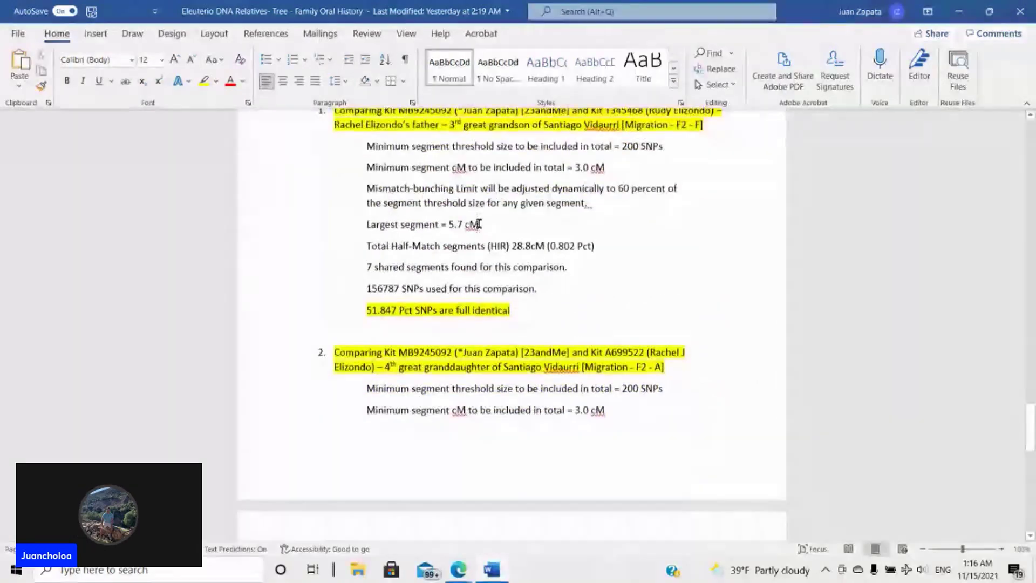
scroll(464, 275, up, 20)
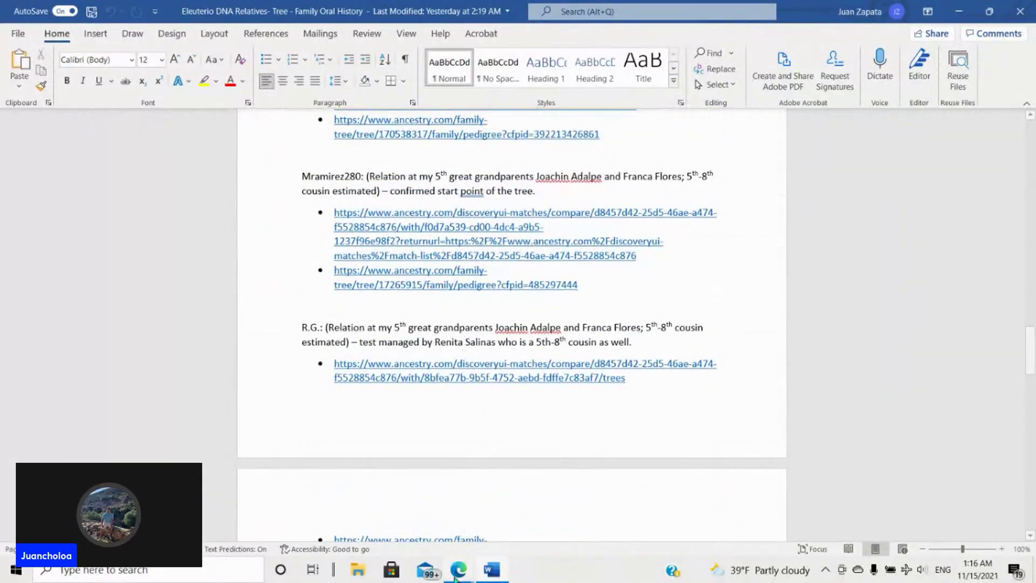
mouse_move(458, 569)
click(423, 531)
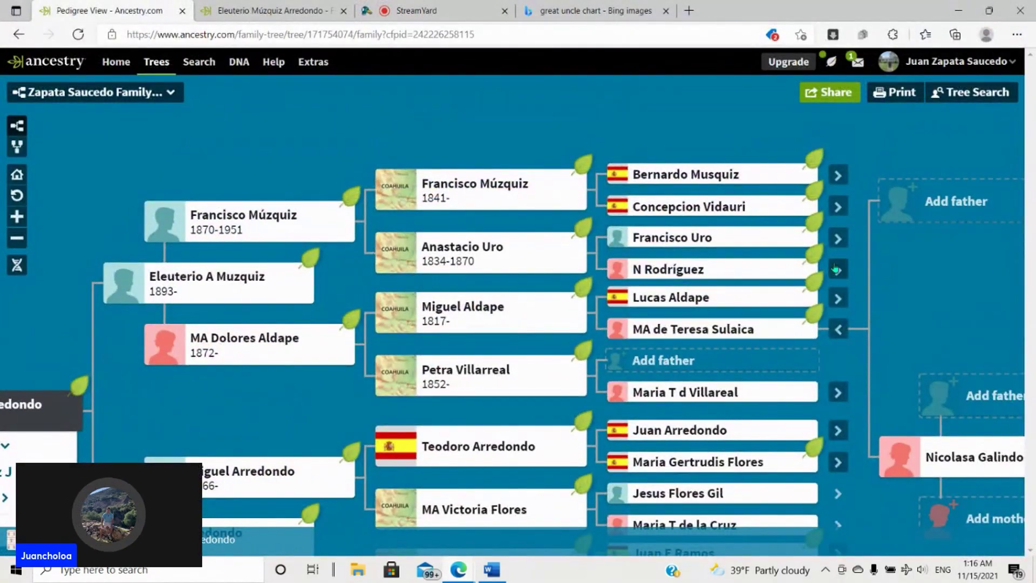
click(838, 182)
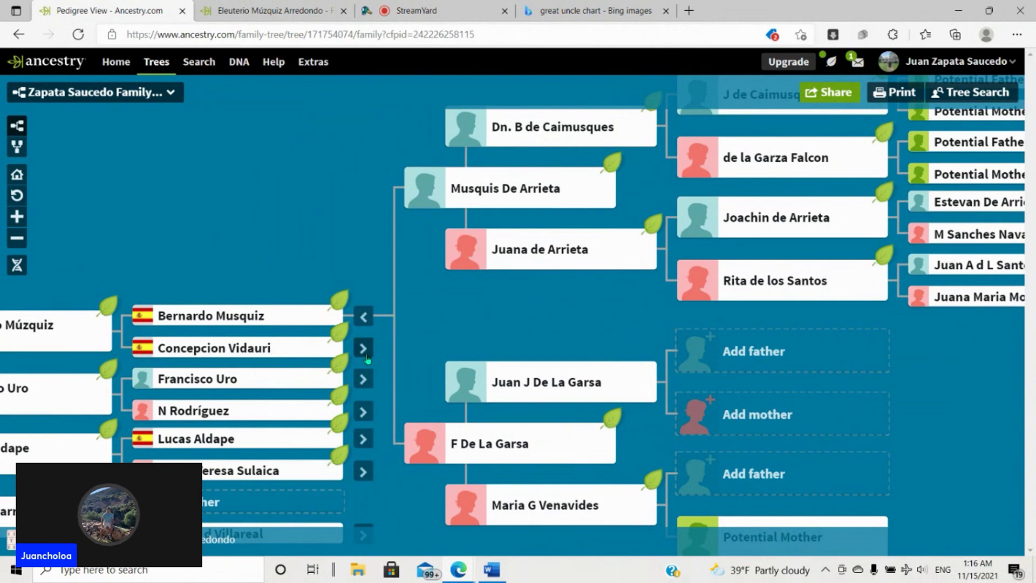
click(363, 348)
click(420, 236)
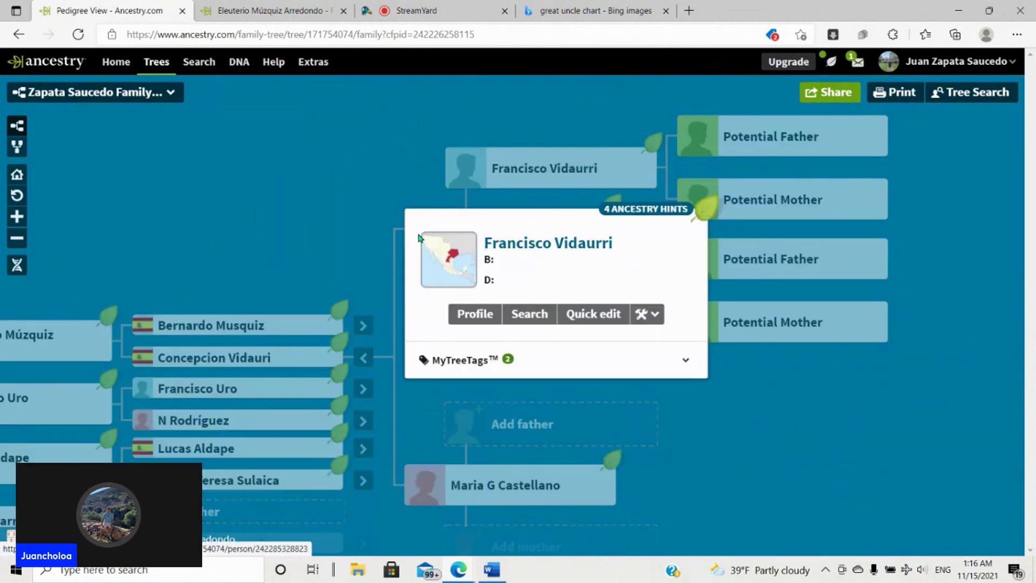
click(592, 361)
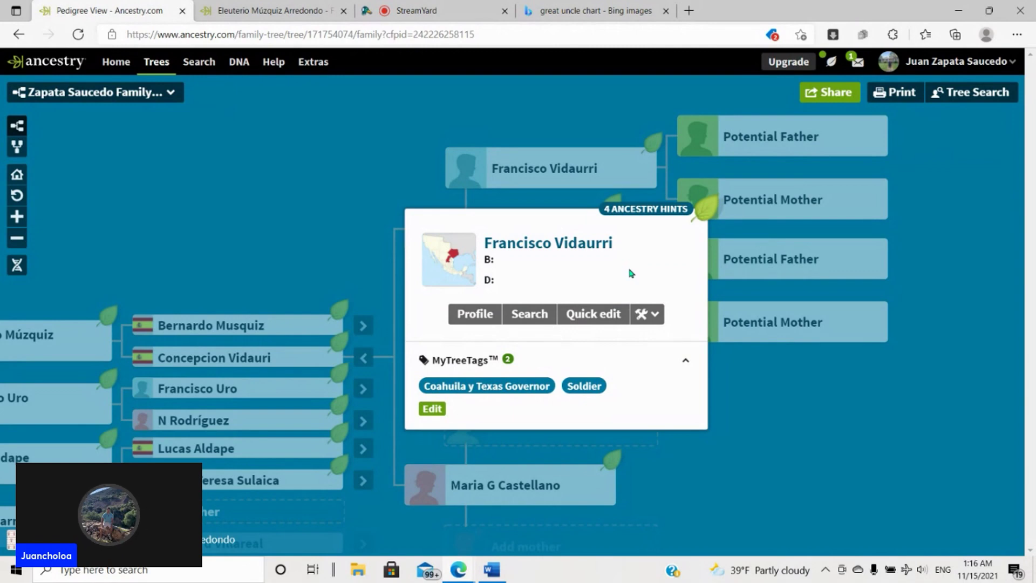
click(303, 255)
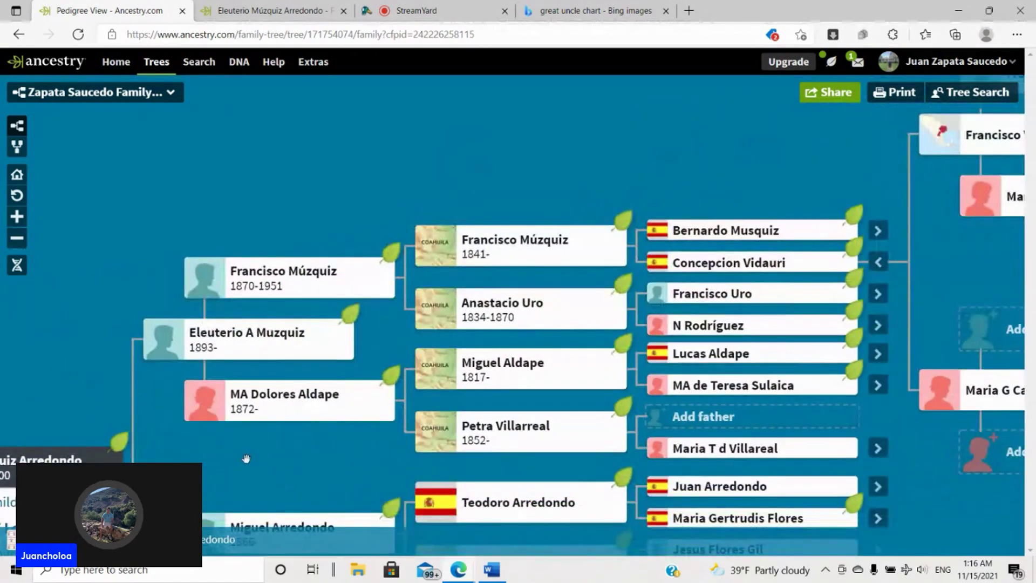
click(162, 417)
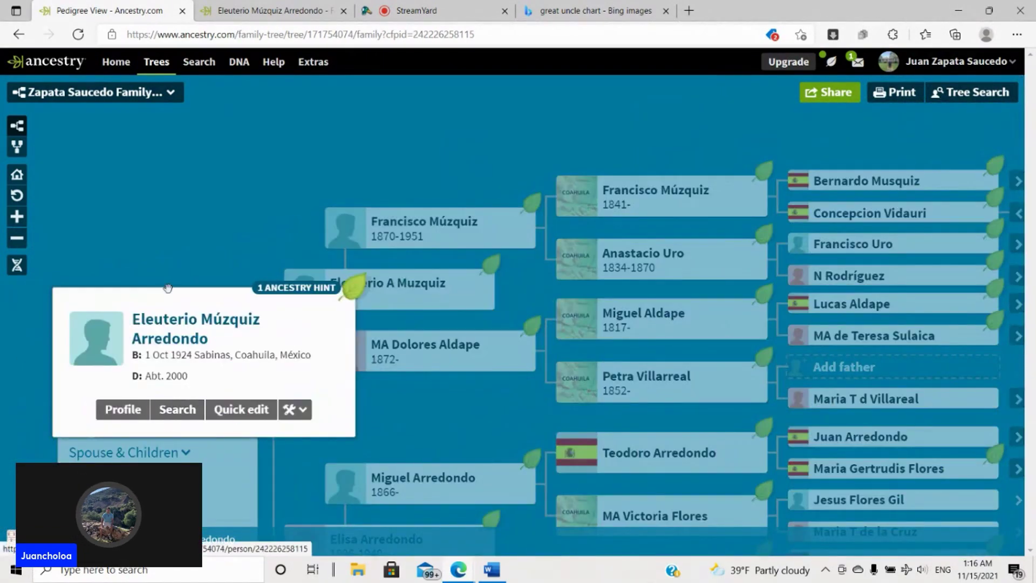
click(359, 191)
drag(359, 191, 65, 259)
drag(686, 487, 534, 548)
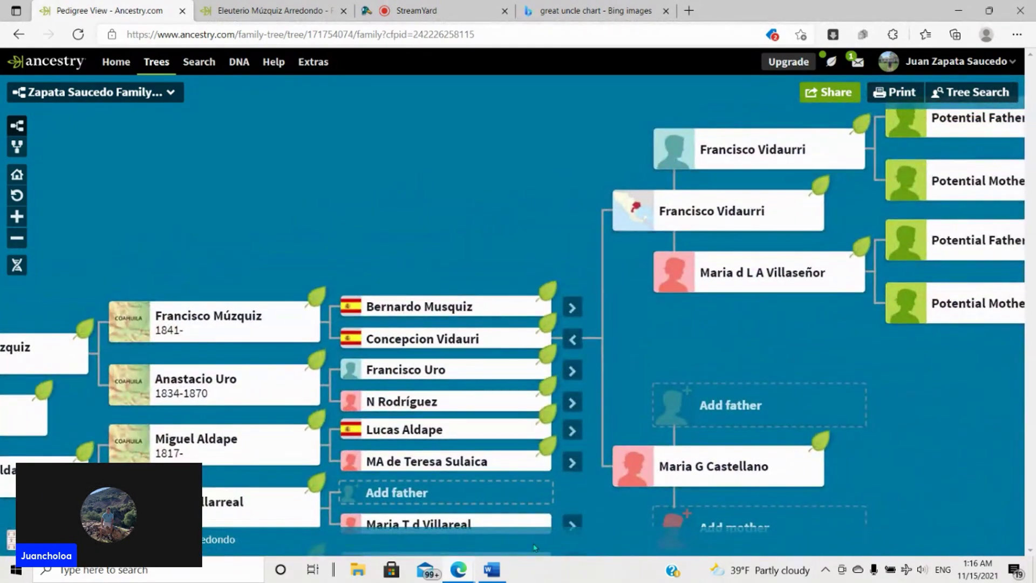
click(492, 569)
Step: Scroll through Gedmatch comparison items 1–3 in the Word notes
scroll(470, 394, down, 1)
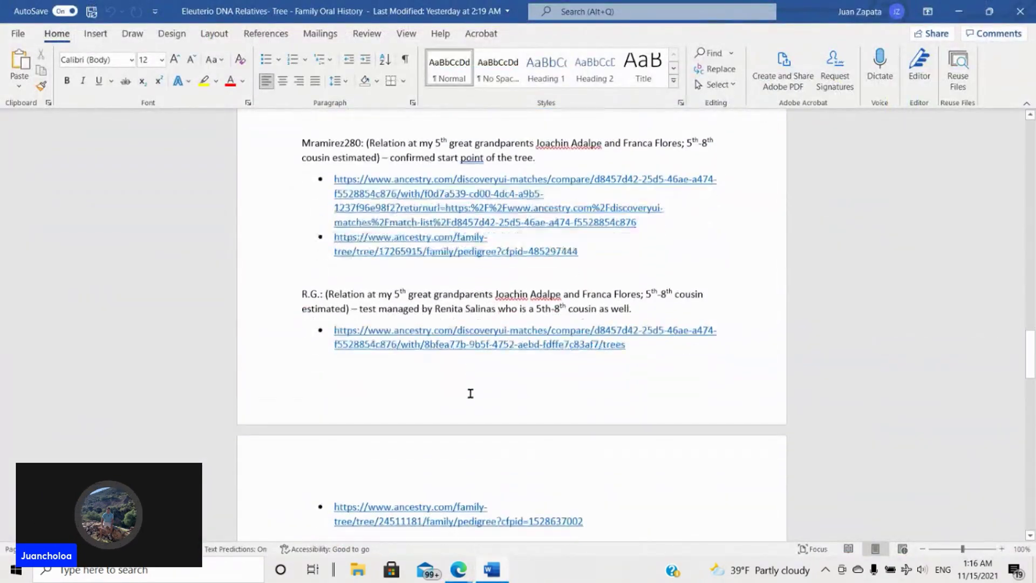
scroll(471, 394, down, 3)
drag(1030, 370, 1030, 375)
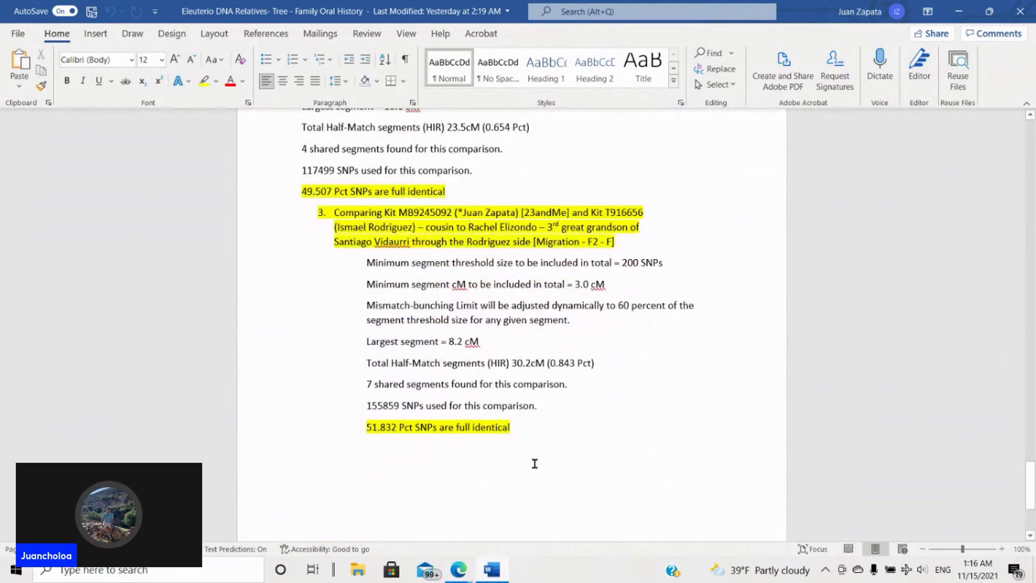
scroll(534, 461, up, 6)
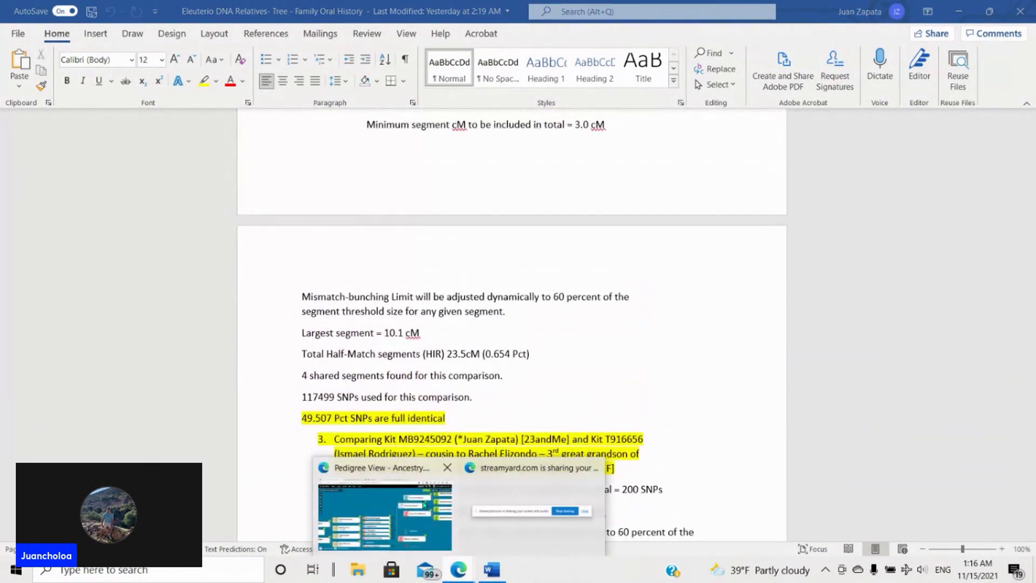
click(425, 504)
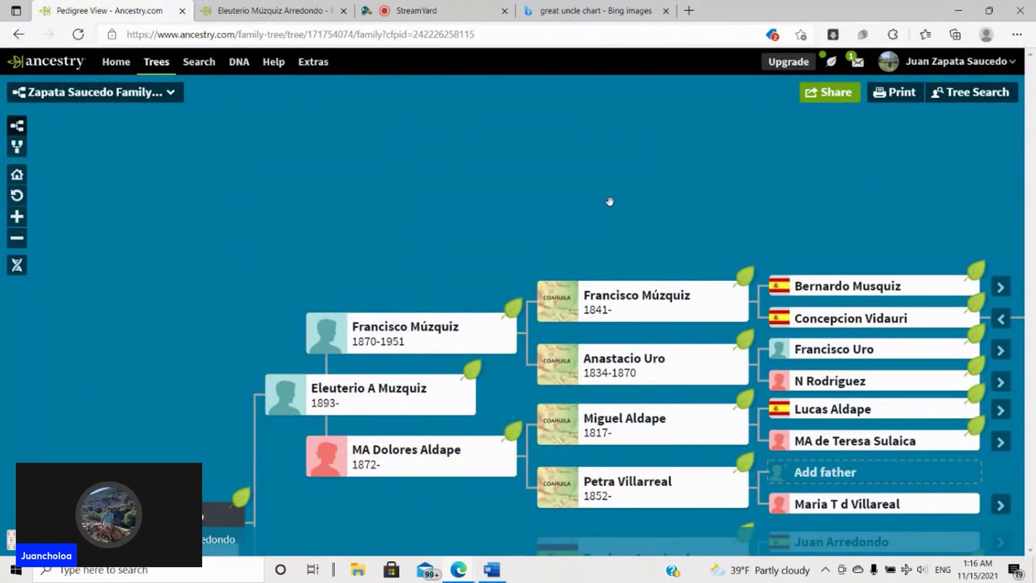
drag(610, 201, 247, 180)
click(807, 183)
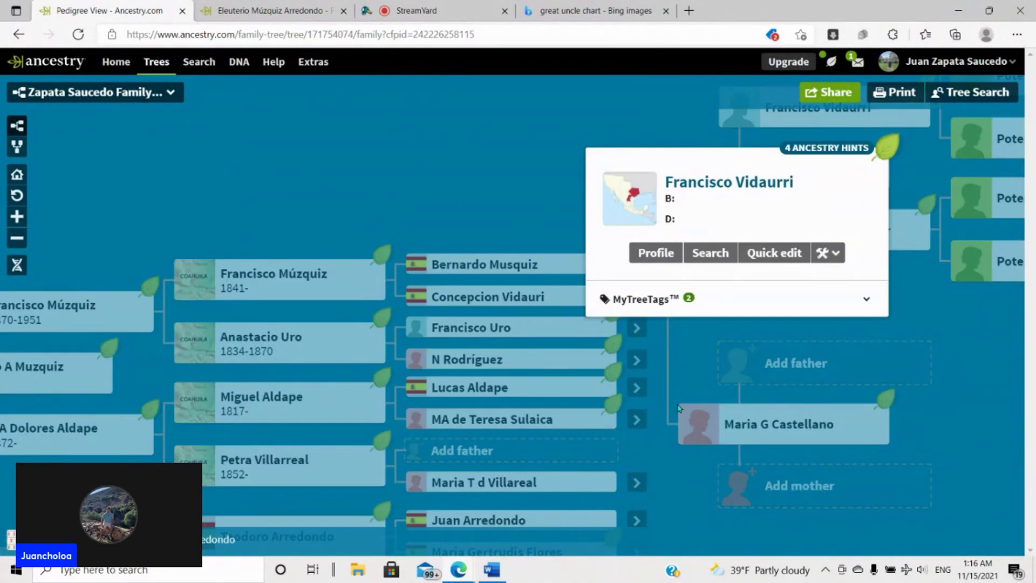
click(490, 573)
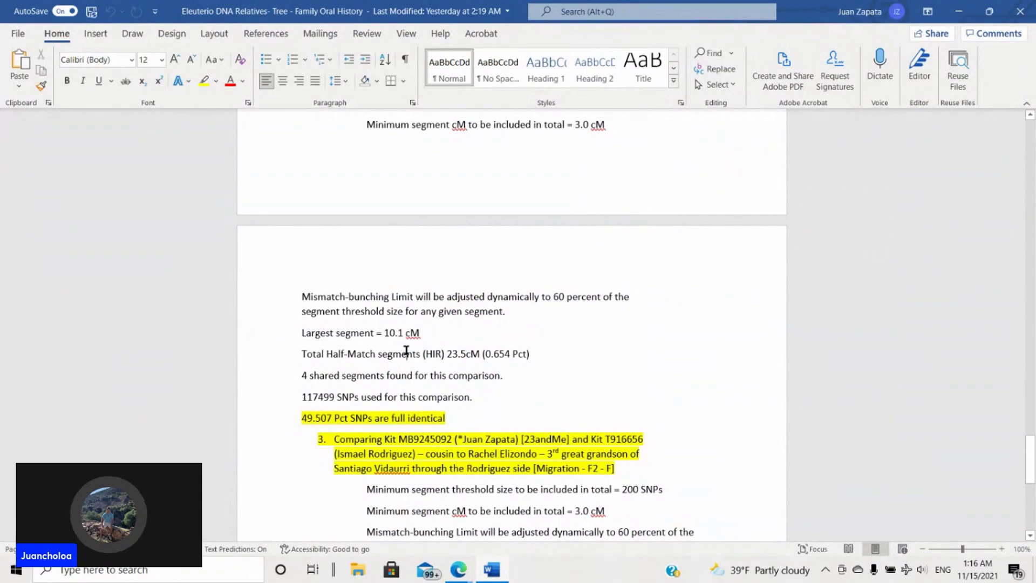
Step: Highlight the 51.832 Pct SNPs full identical line and value in the Gedmatch notes
scroll(410, 350, up, 12)
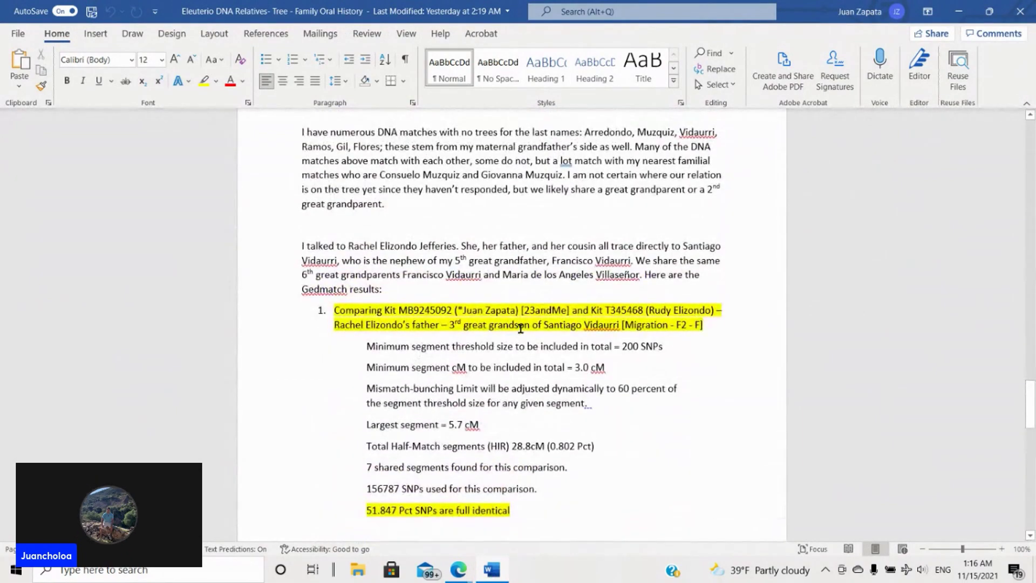
scroll(526, 325, down, 1)
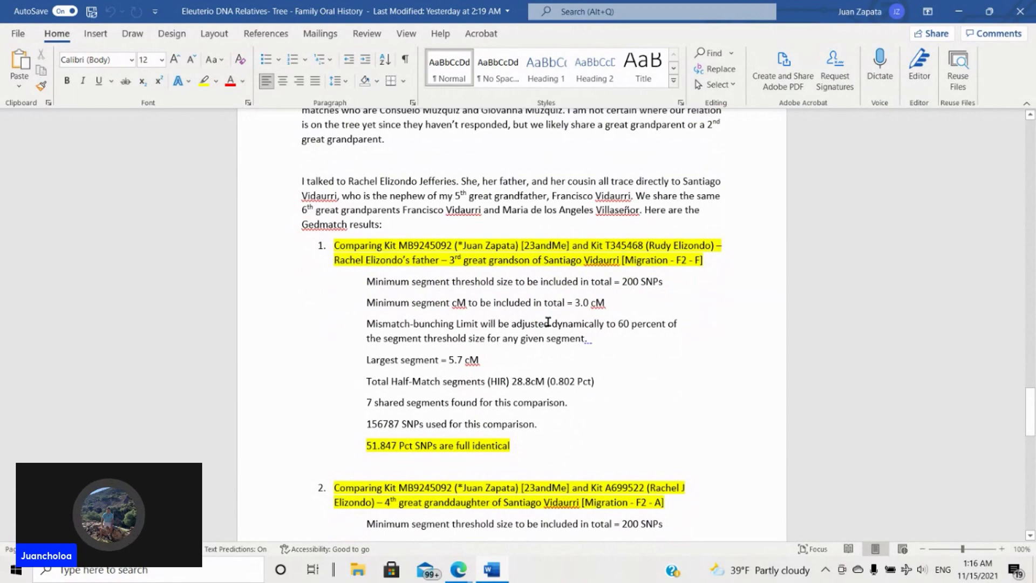
scroll(547, 322, down, 12)
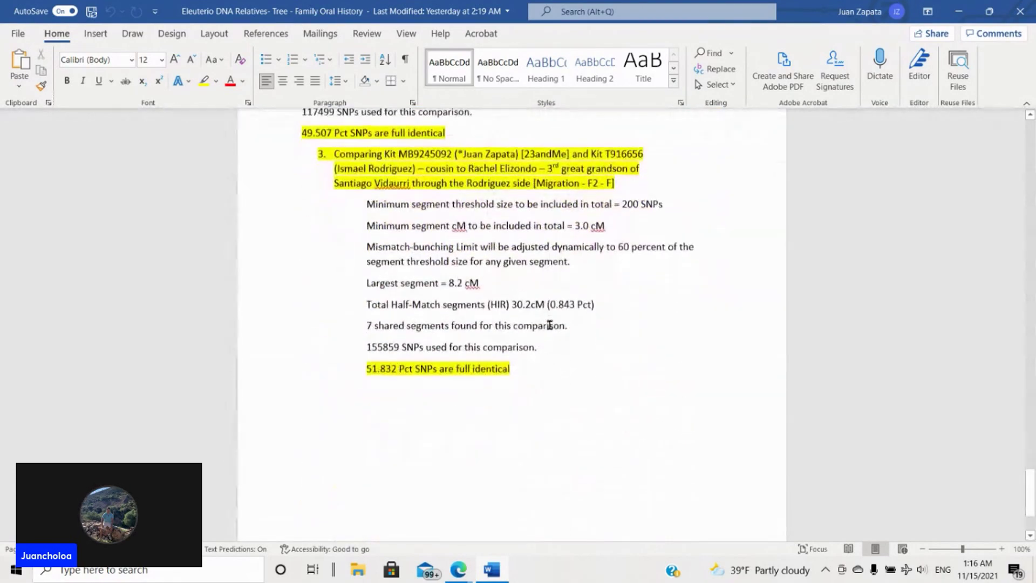
scroll(549, 324, down, 1)
drag(375, 330, 492, 330)
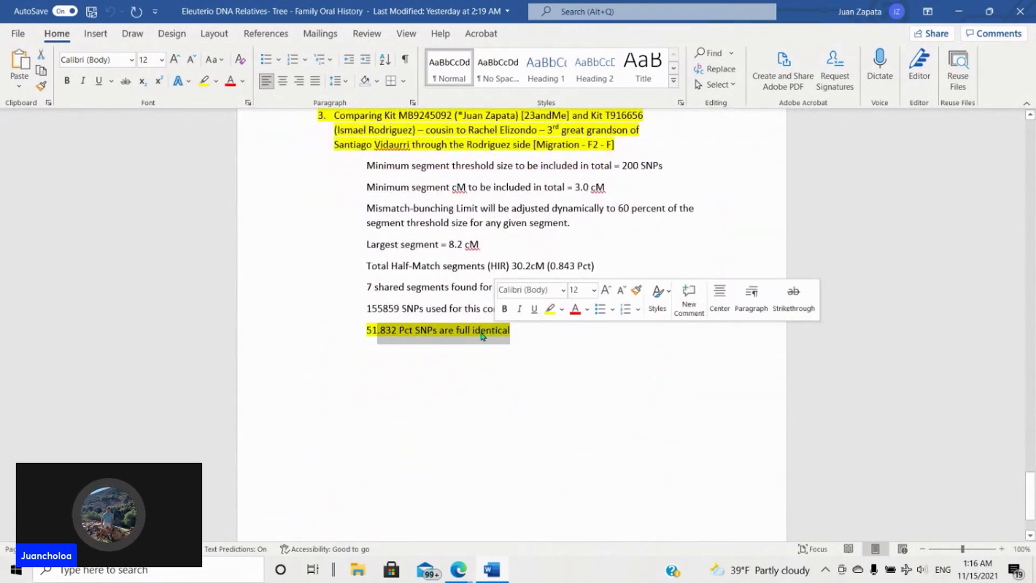
click(423, 331)
scroll(446, 387, up, 1)
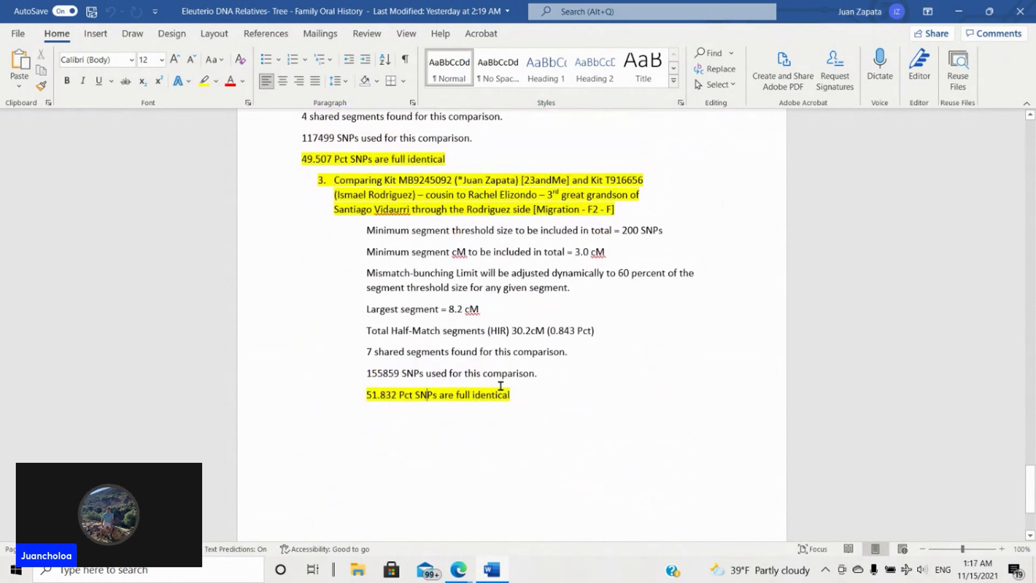
scroll(501, 385, up, 1)
double_click(384, 431)
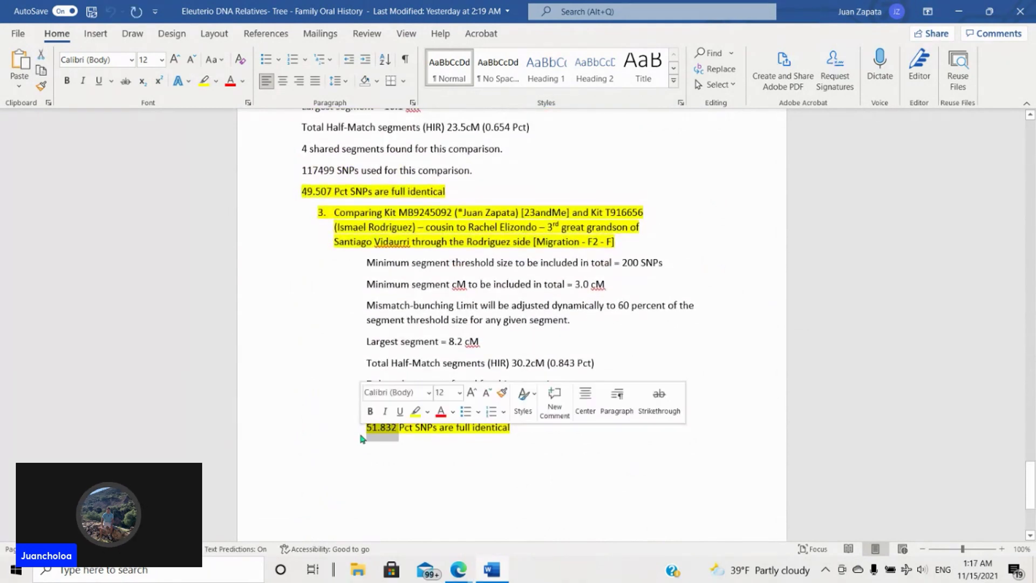
click(442, 295)
Step: Scroll back through the Gedmatch notes and bring the Ancestry tree to the front
scroll(441, 295, up, 3)
scroll(442, 295, up, 11)
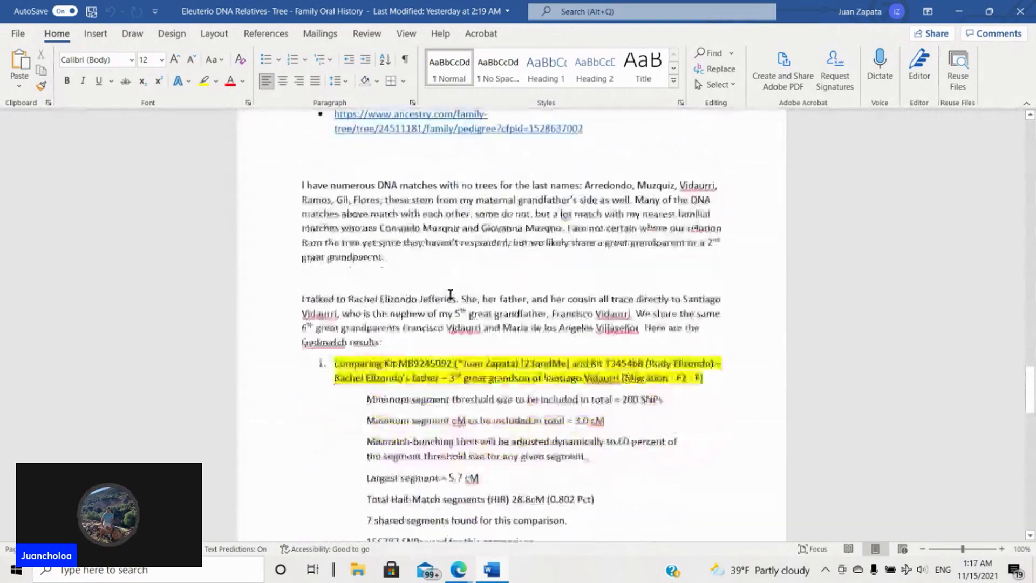
scroll(451, 296, down, 8)
scroll(451, 295, down, 5)
scroll(451, 296, up, 8)
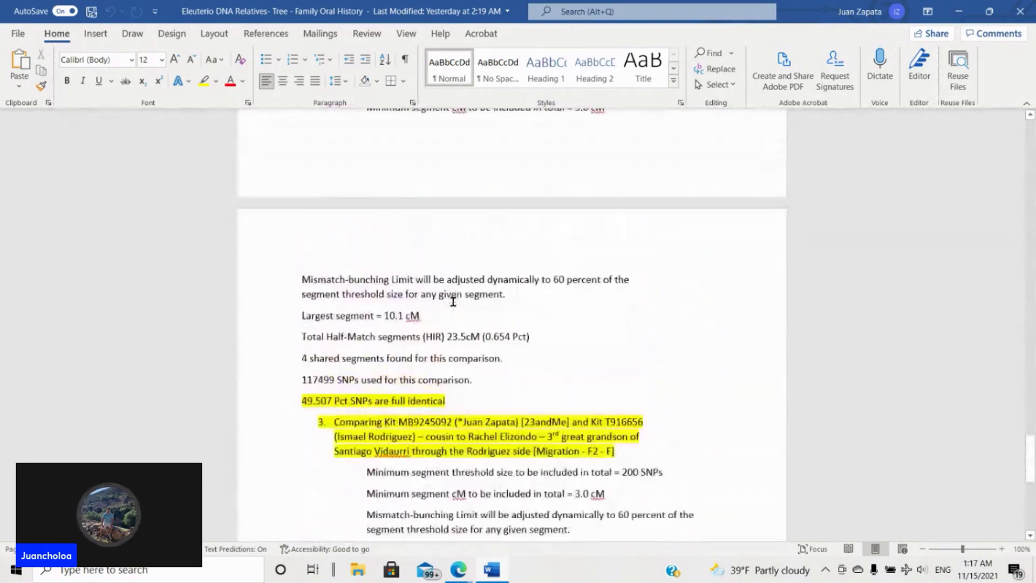
scroll(453, 301, up, 5)
mouse_move(453, 561)
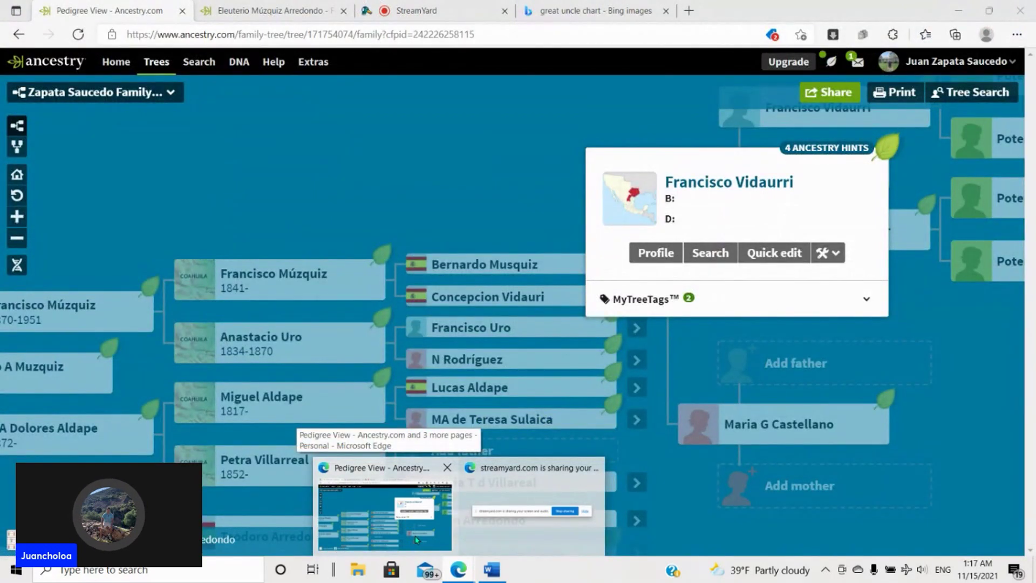
click(416, 539)
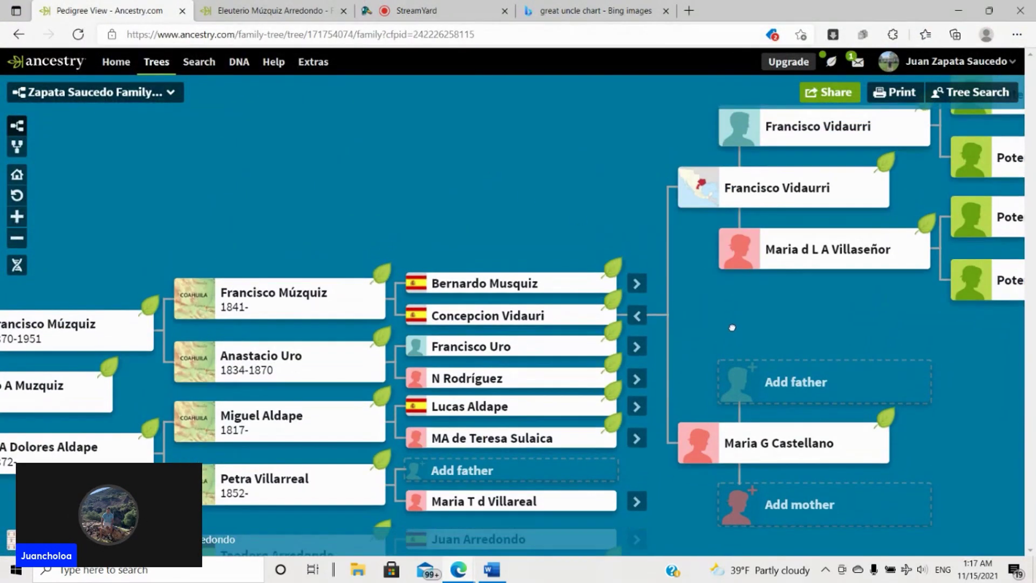
click(766, 200)
click(474, 230)
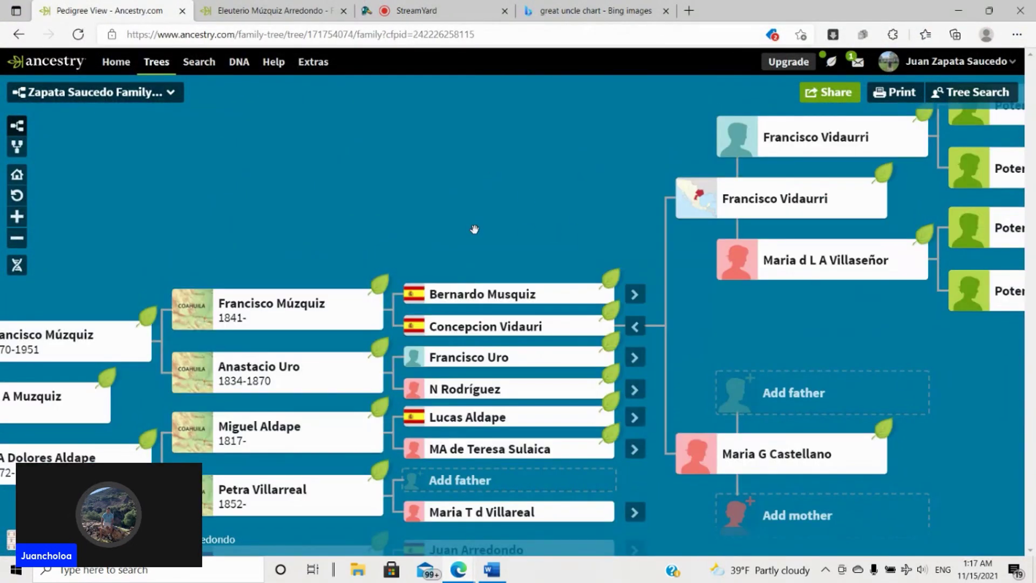
click(820, 157)
click(804, 261)
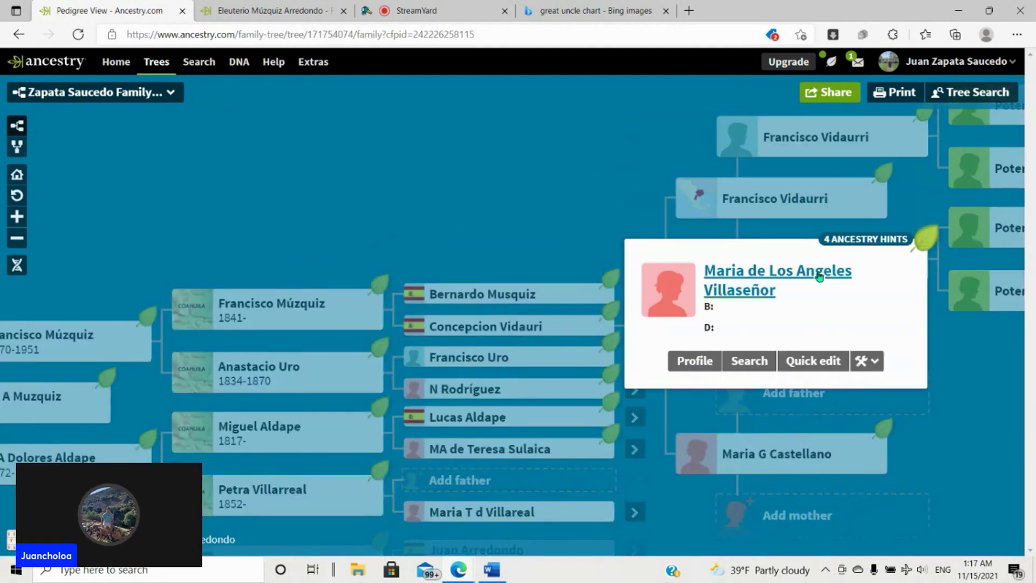
click(604, 200)
drag(696, 321, 663, 338)
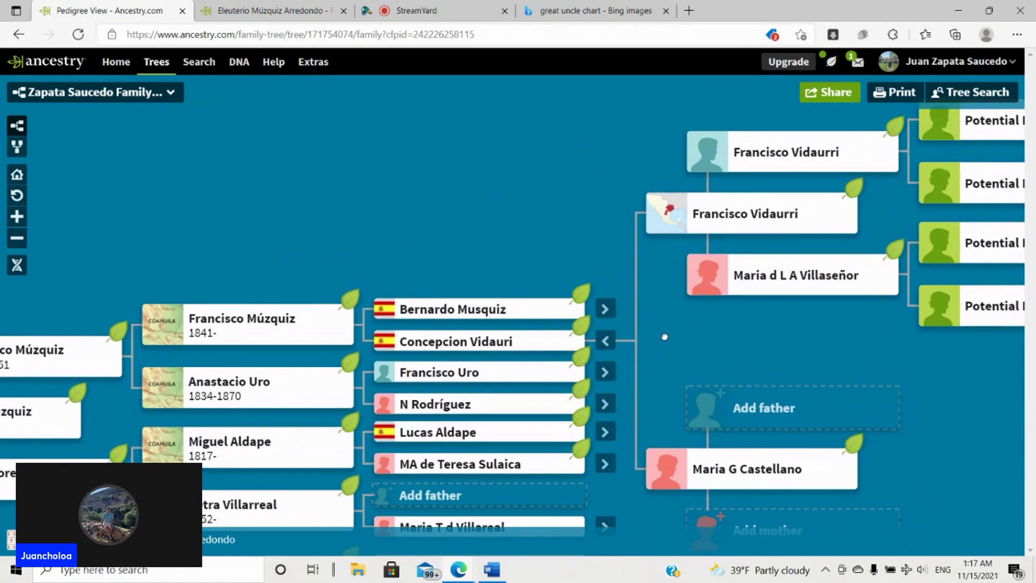
click(771, 227)
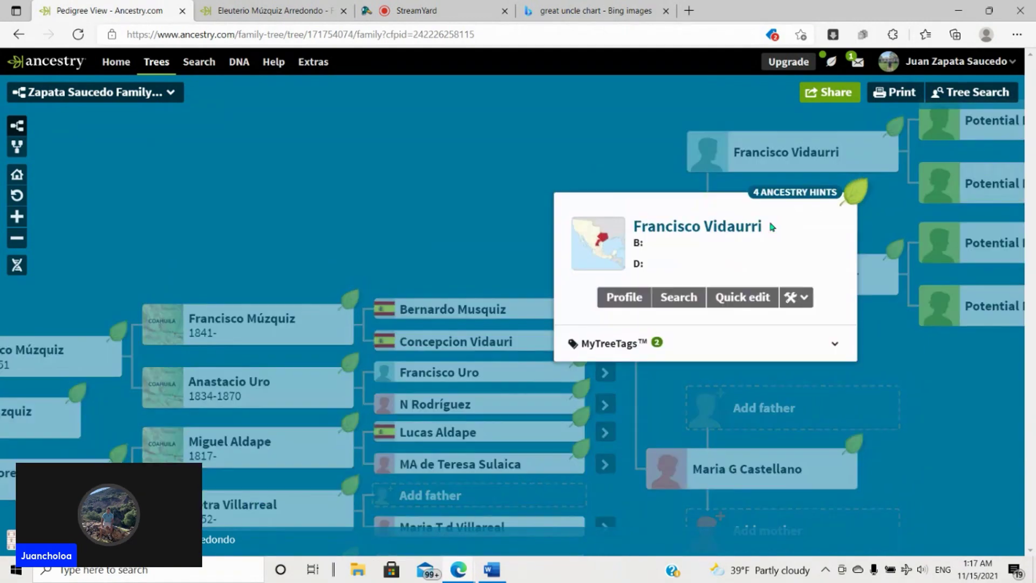
click(431, 247)
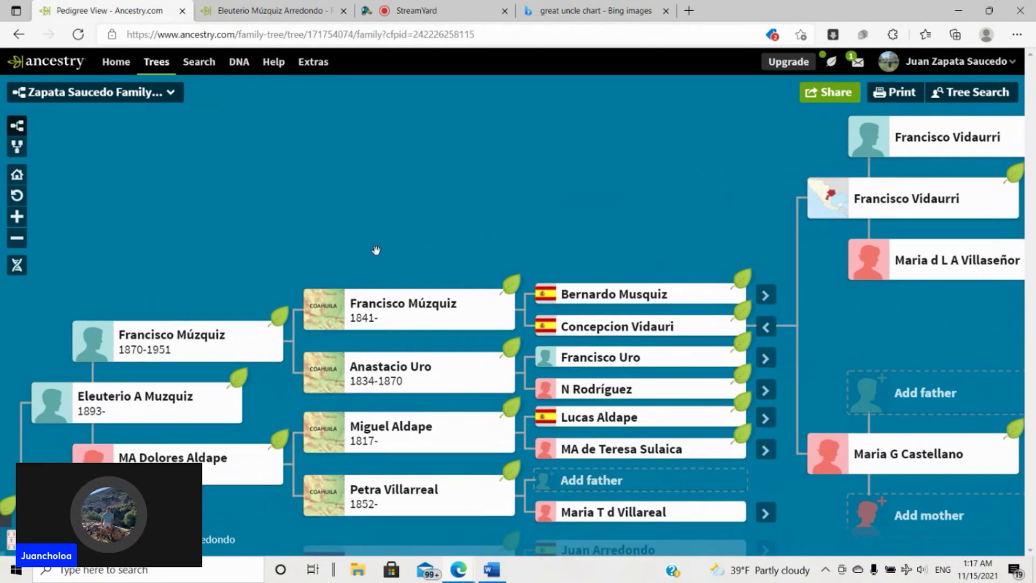
drag(236, 477, 387, 357)
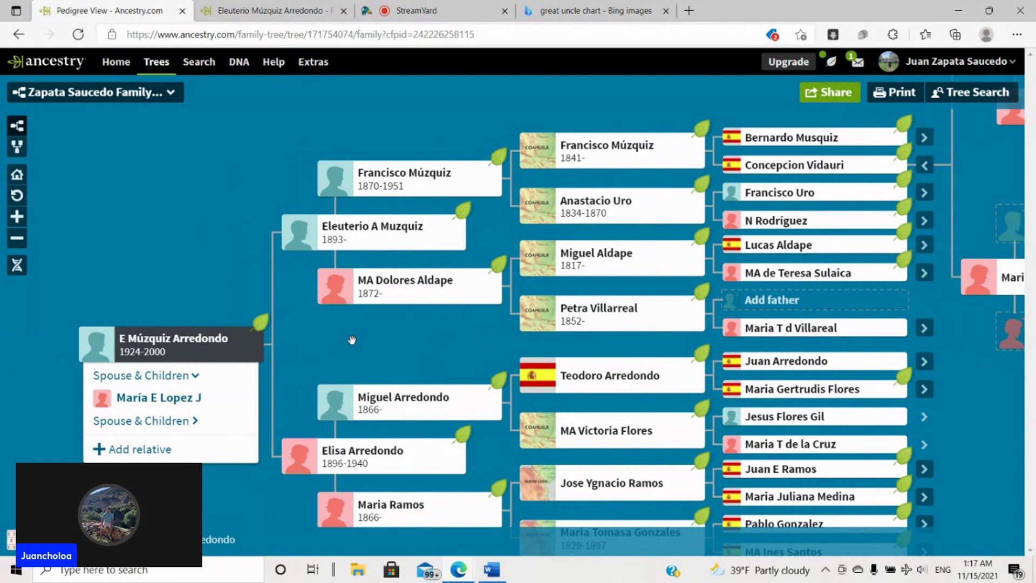
click(220, 350)
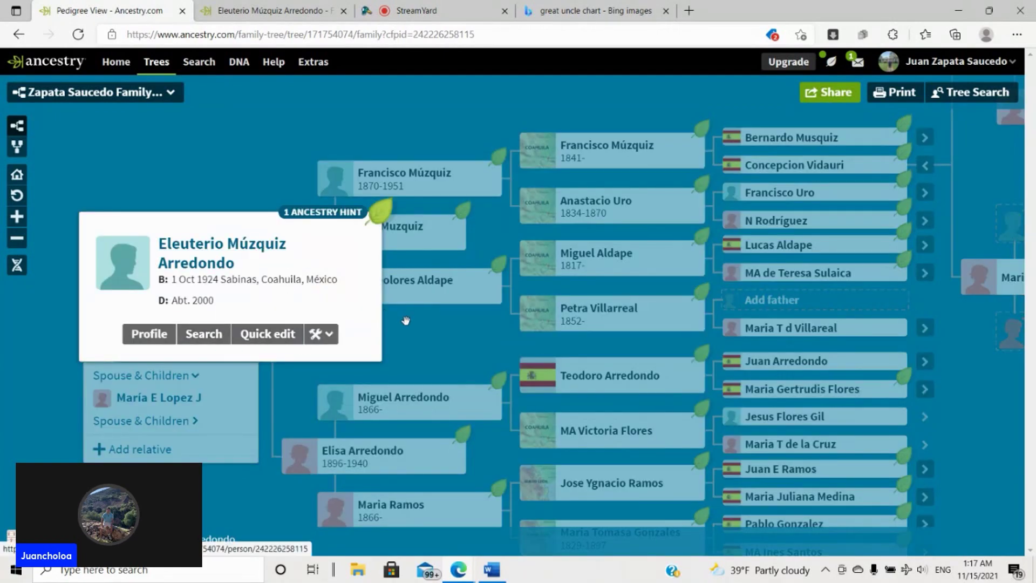
click(448, 338)
drag(448, 338, 414, 324)
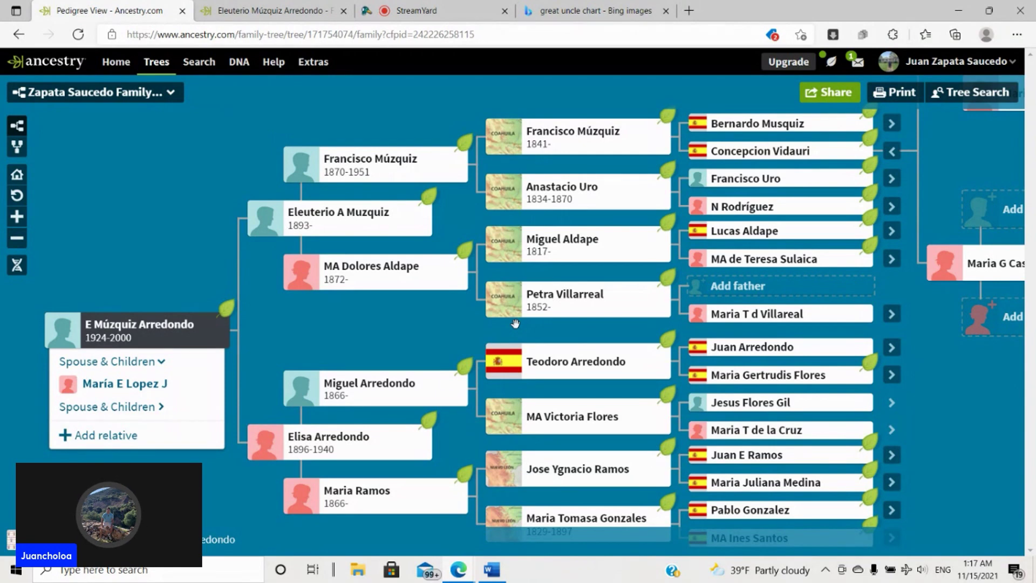
click(316, 9)
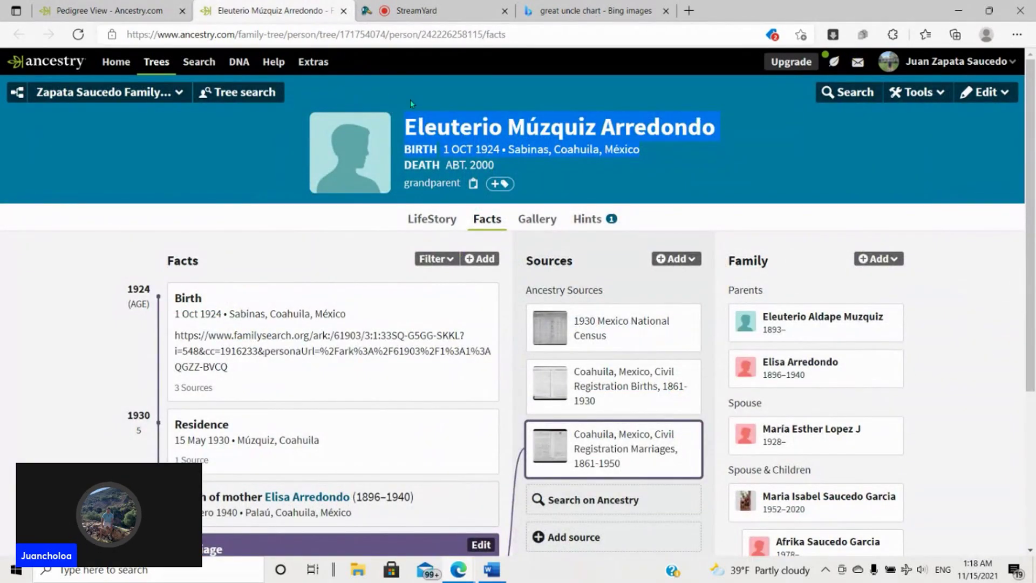
Step: Search the DNA Matches list for the match name 'muzquiz'
click(239, 61)
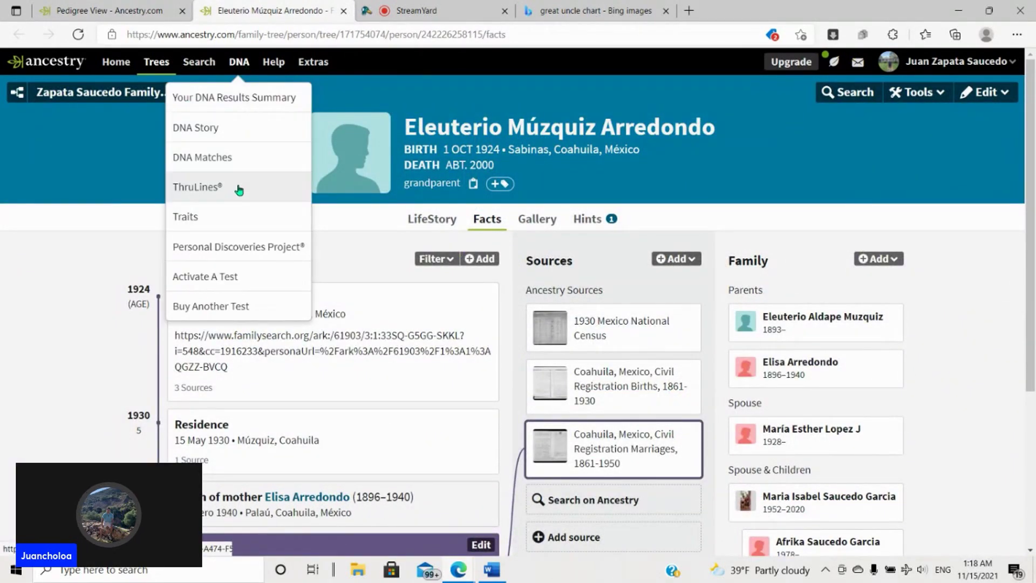
click(242, 160)
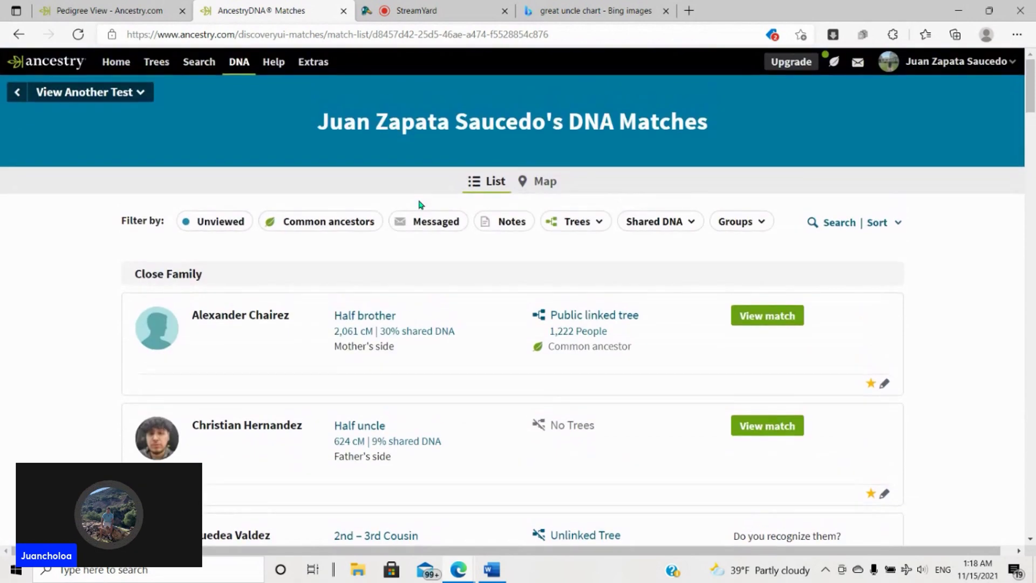
click(823, 230)
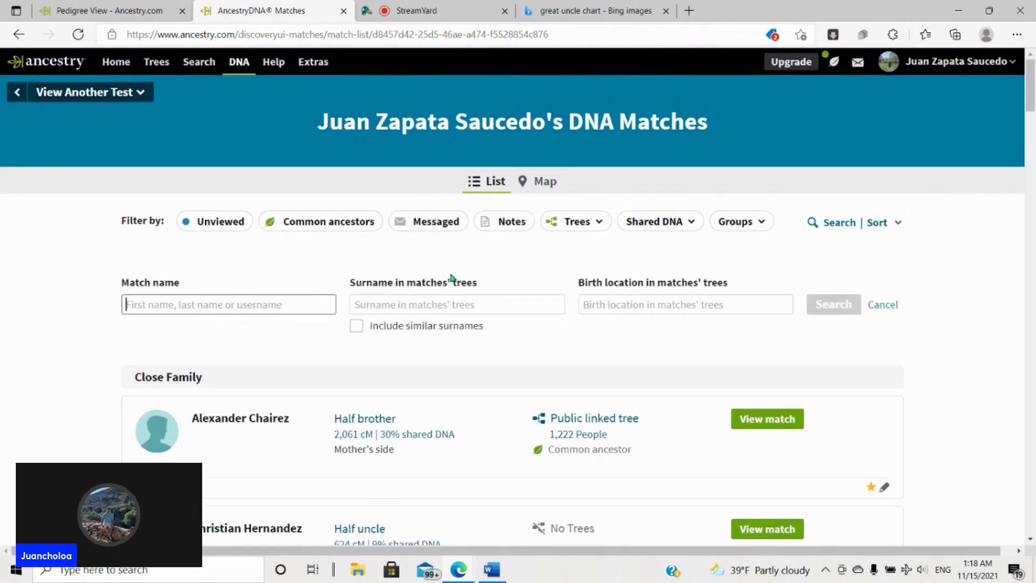
text(muzqui)
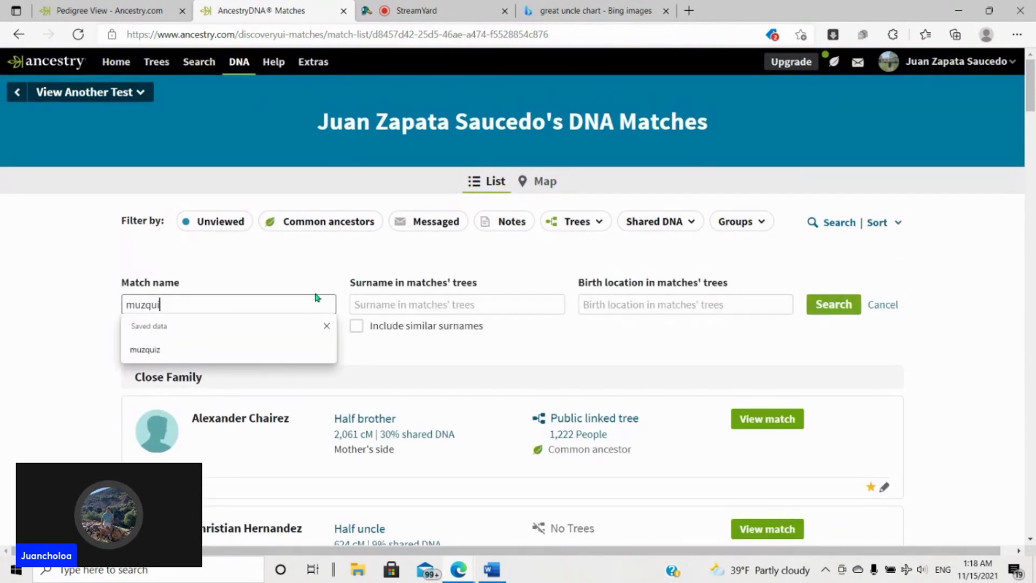
text(z)
click(825, 311)
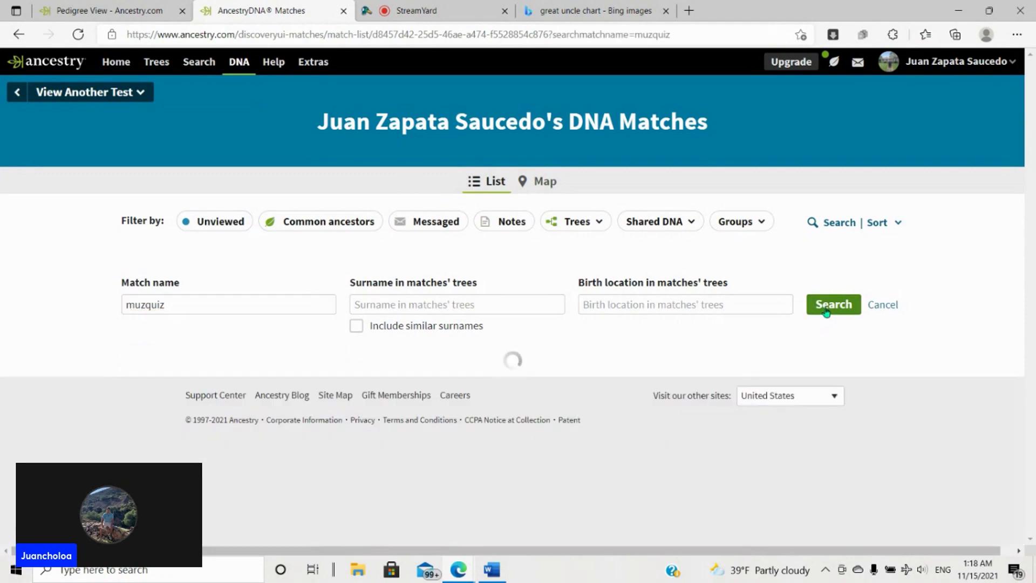
Step: Review the muzquiz match results, then return to the pedigree tab
scroll(663, 356, down, 4)
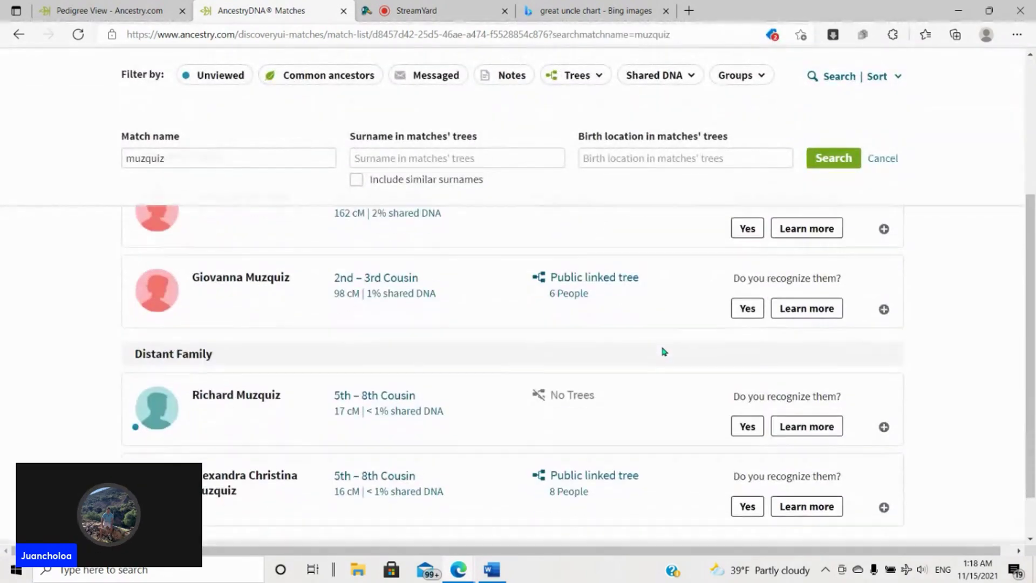
scroll(663, 348, up, 3)
scroll(663, 347, down, 2)
scroll(666, 346, up, 1)
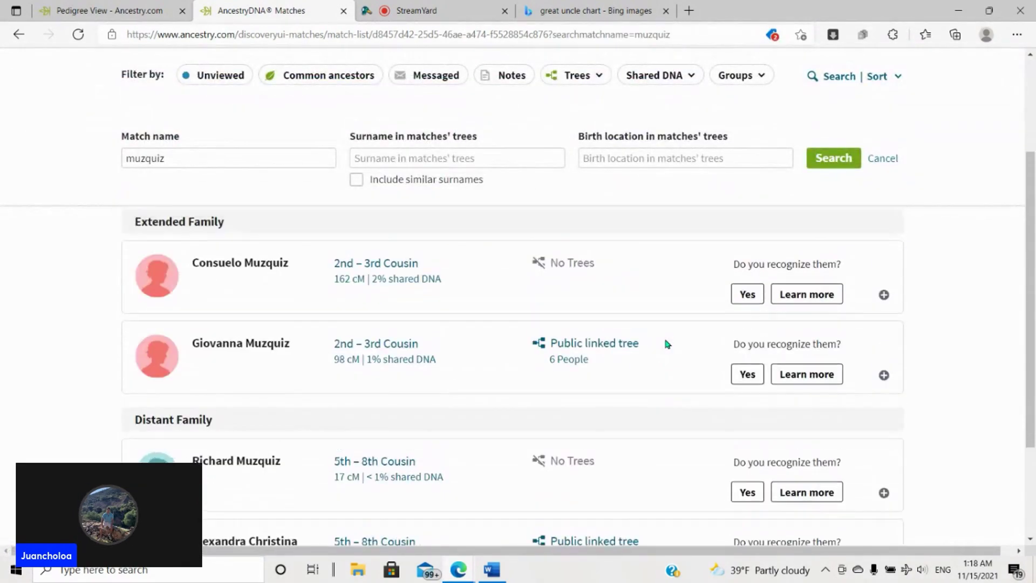
key(ctrl+shift+Tab)
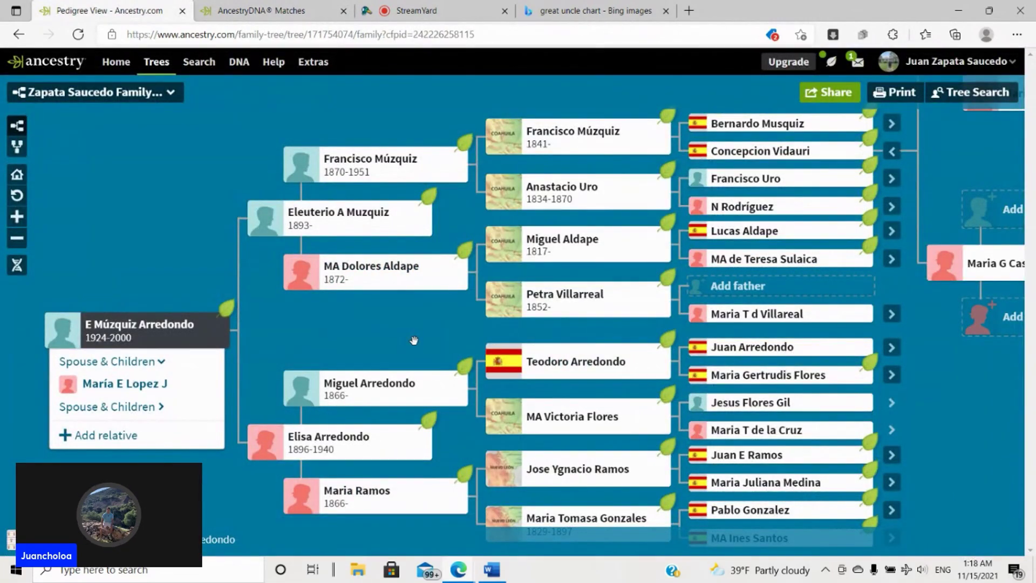
drag(422, 344, 419, 345)
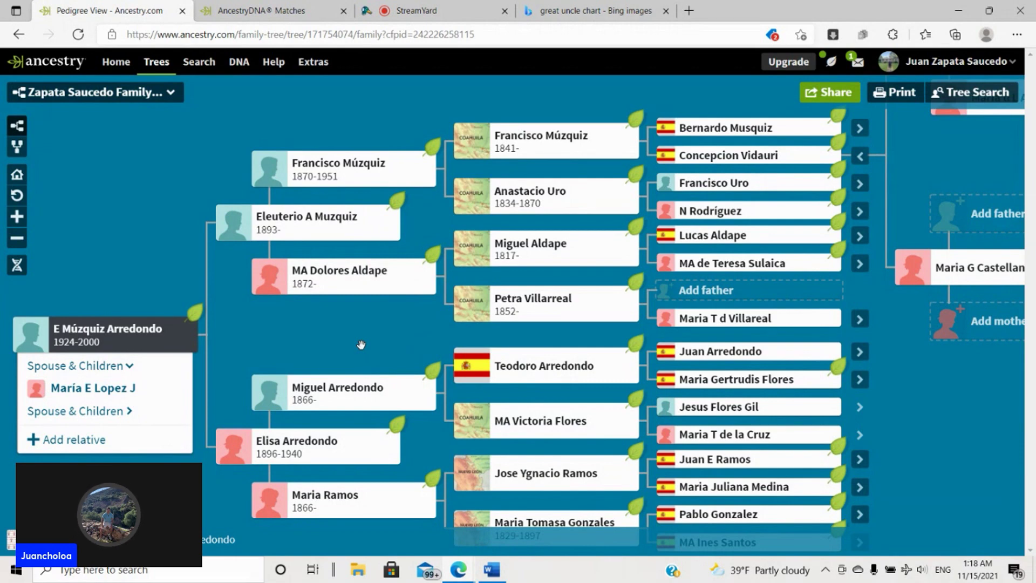
drag(361, 344, 385, 343)
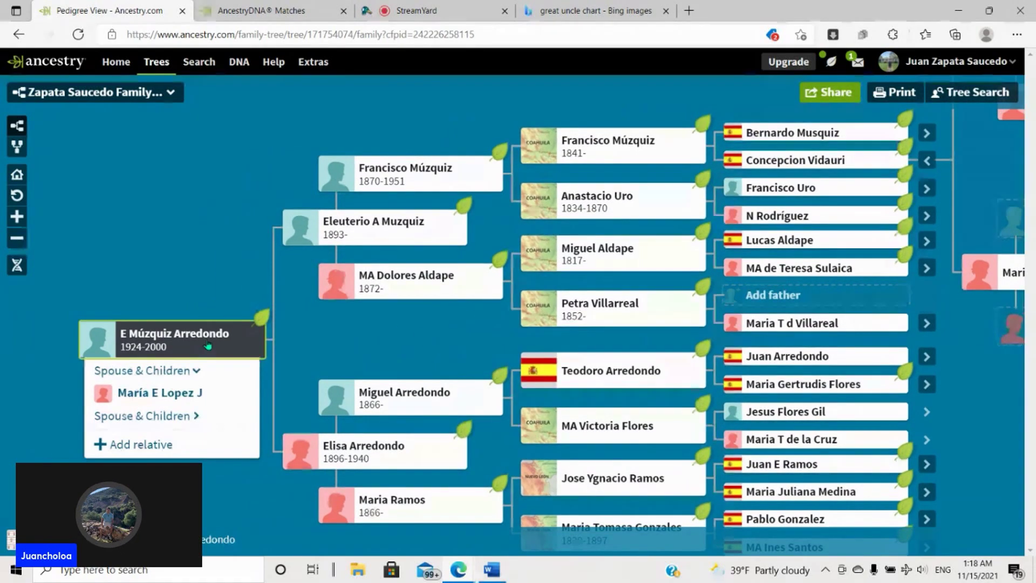
click(210, 344)
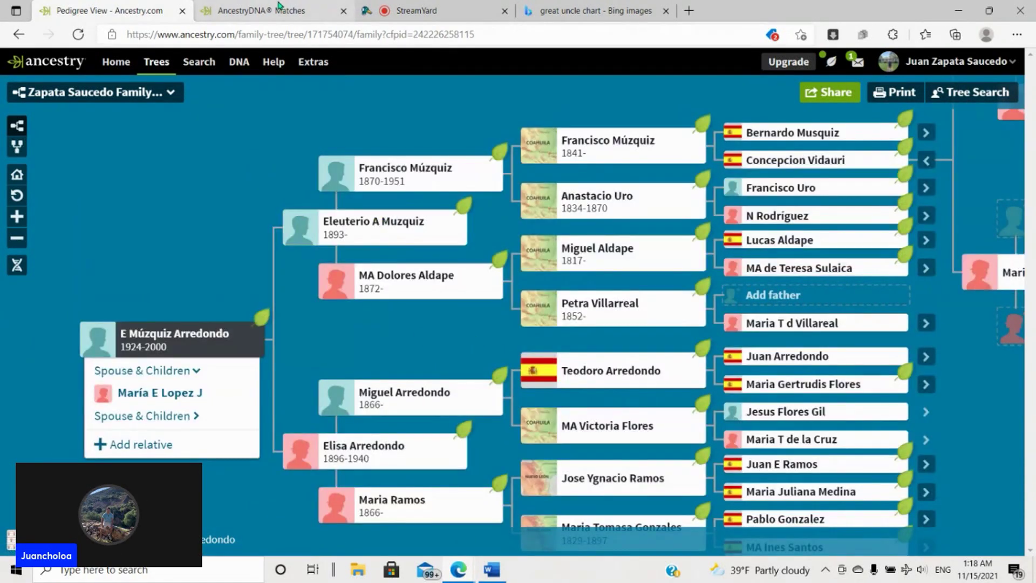
Step: Return to the muzquiz DNA matches, led by 2nd–3rd cousins sharing 162 cM and 98 cM
click(253, 11)
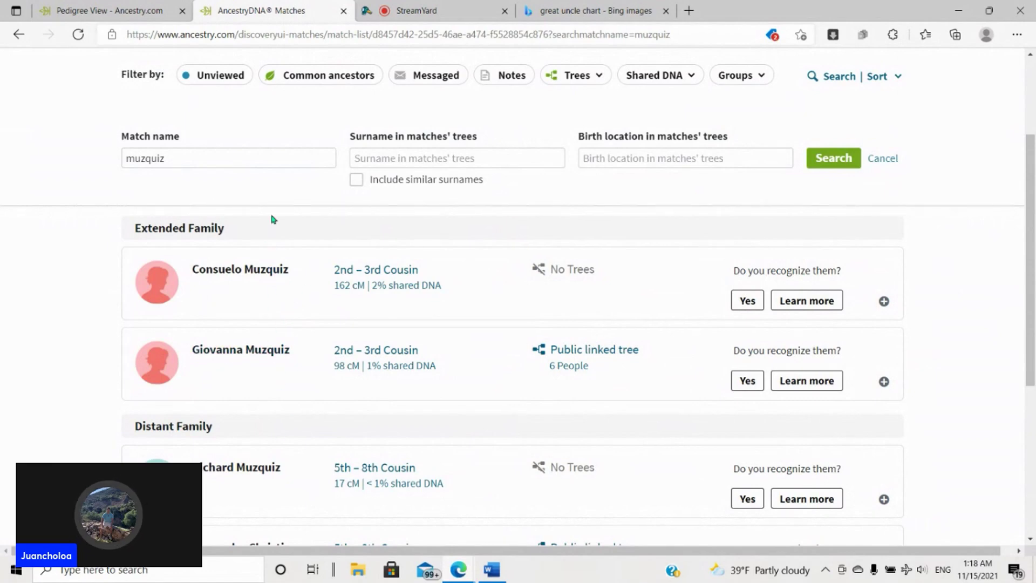
scroll(294, 267, down, 1)
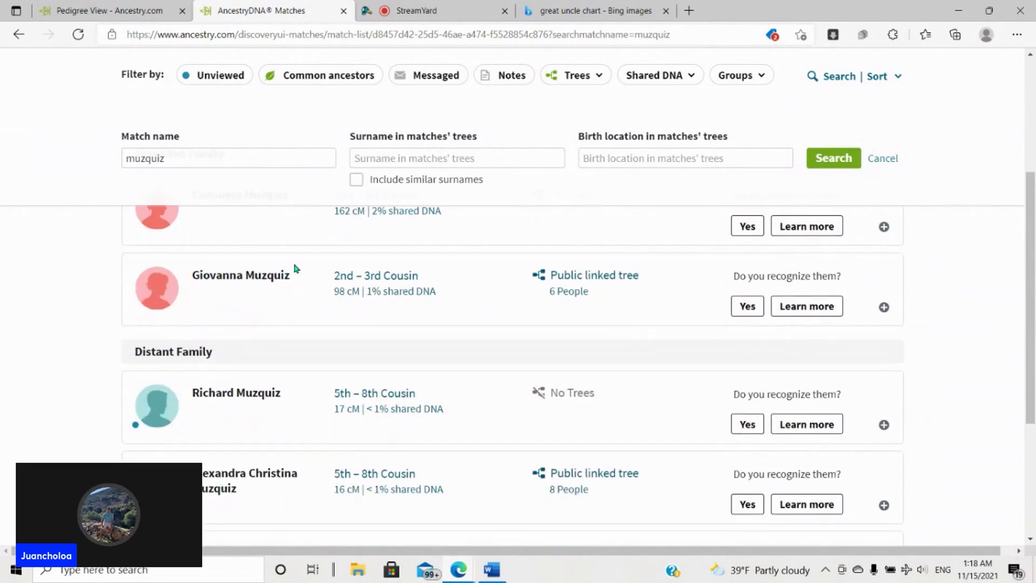
scroll(294, 289, up, 1)
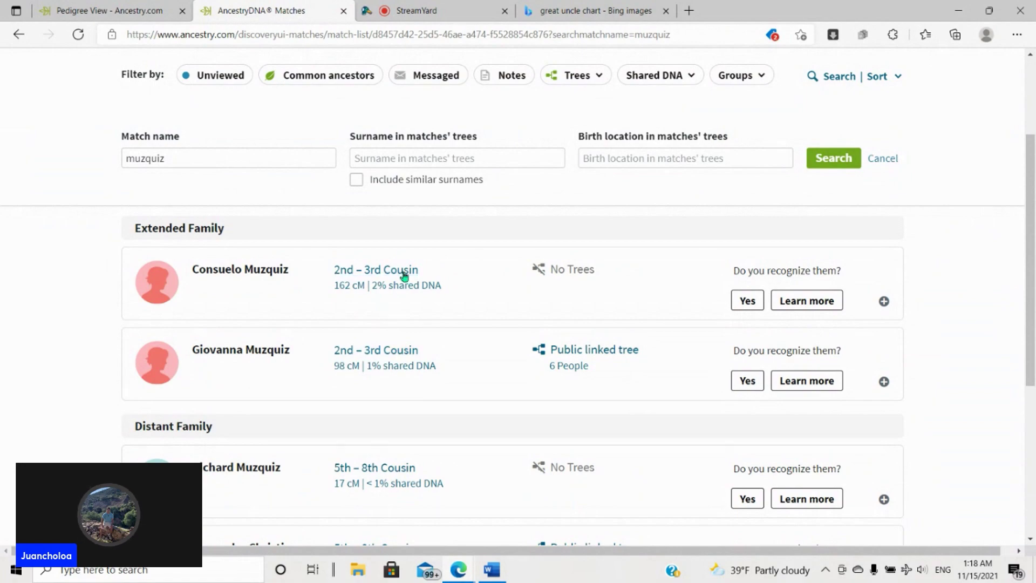
scroll(448, 339, up, 3)
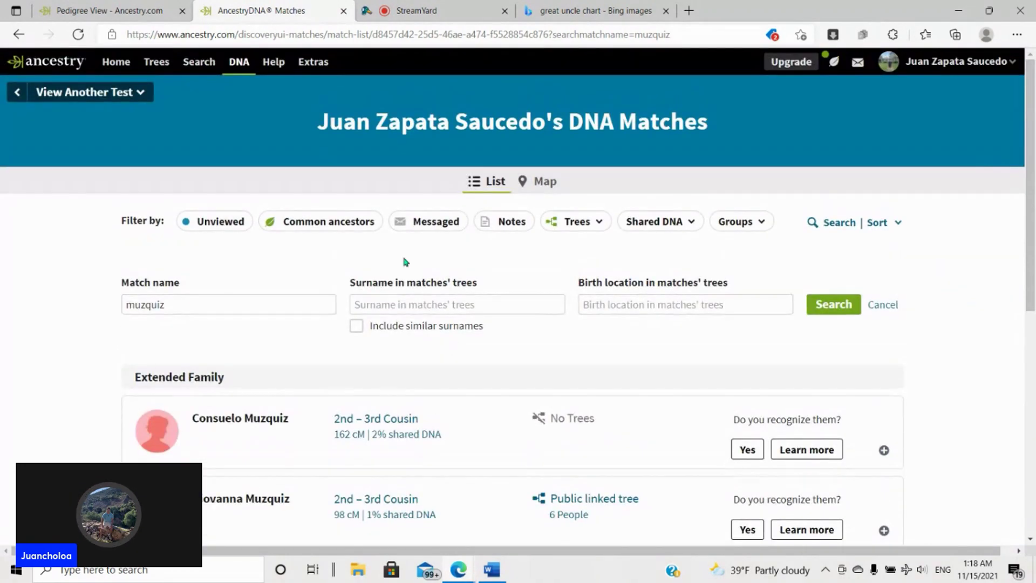
click(113, 8)
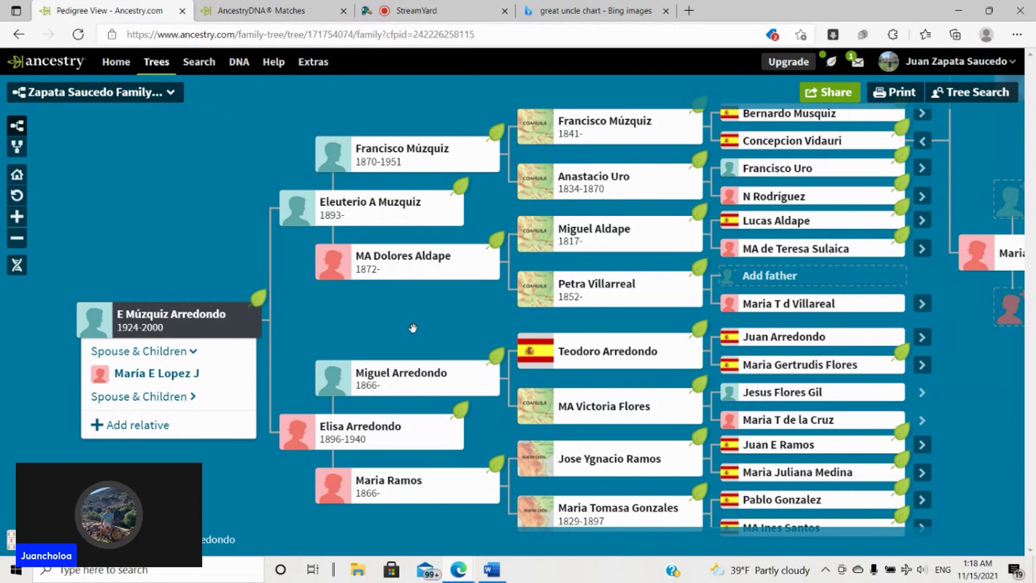
drag(482, 328, 445, 352)
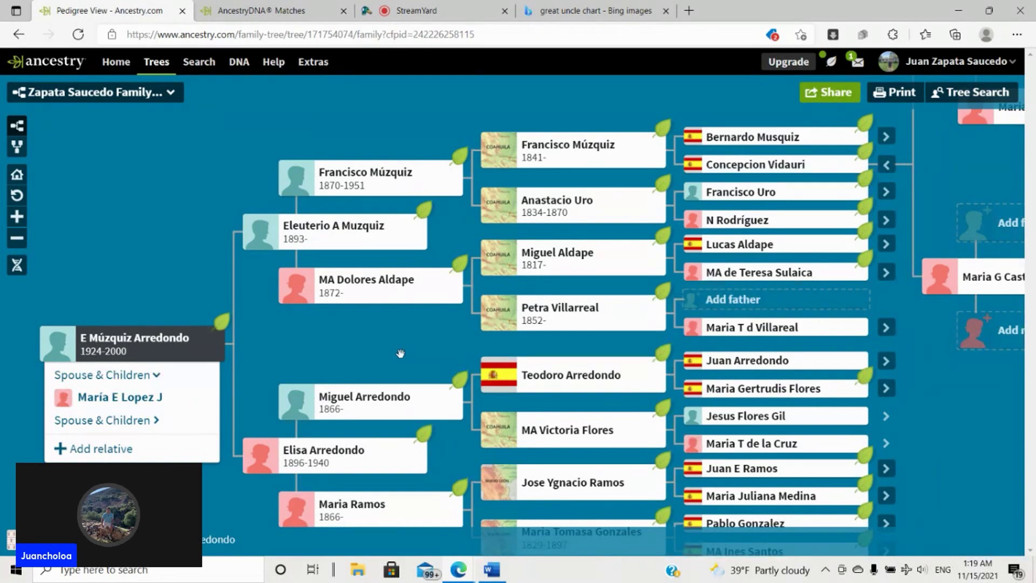
click(457, 5)
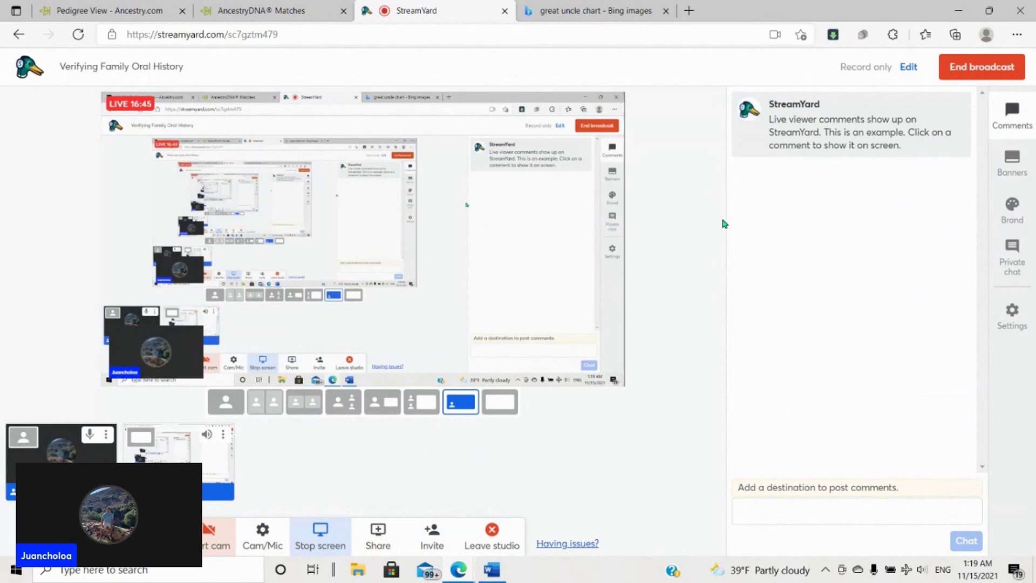
click(171, 6)
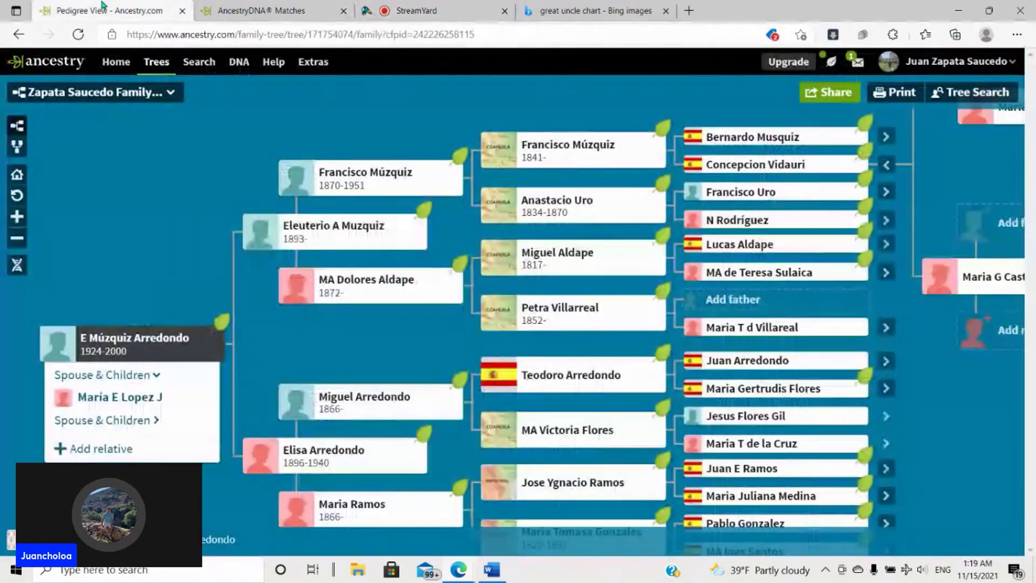
click(416, 10)
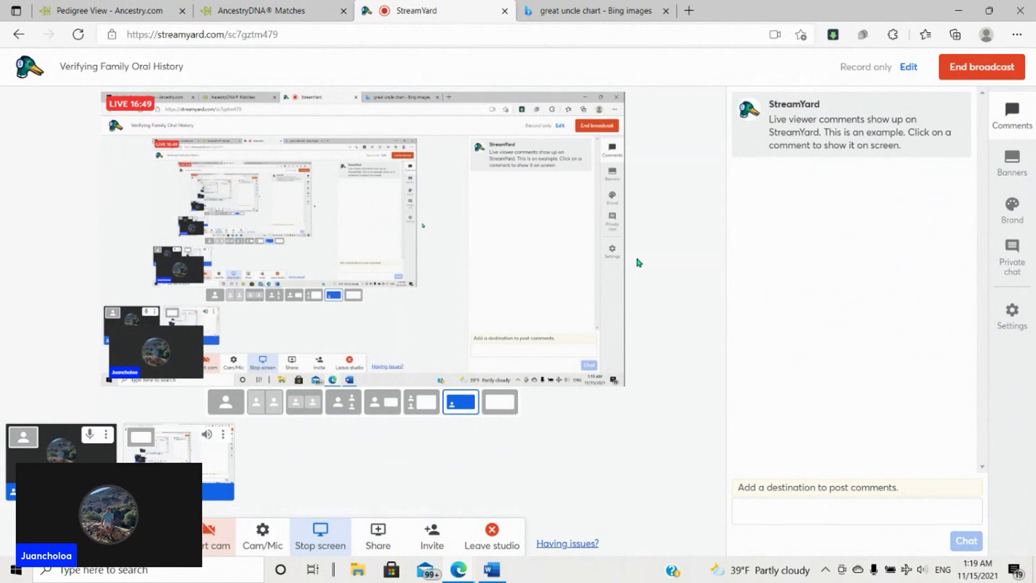